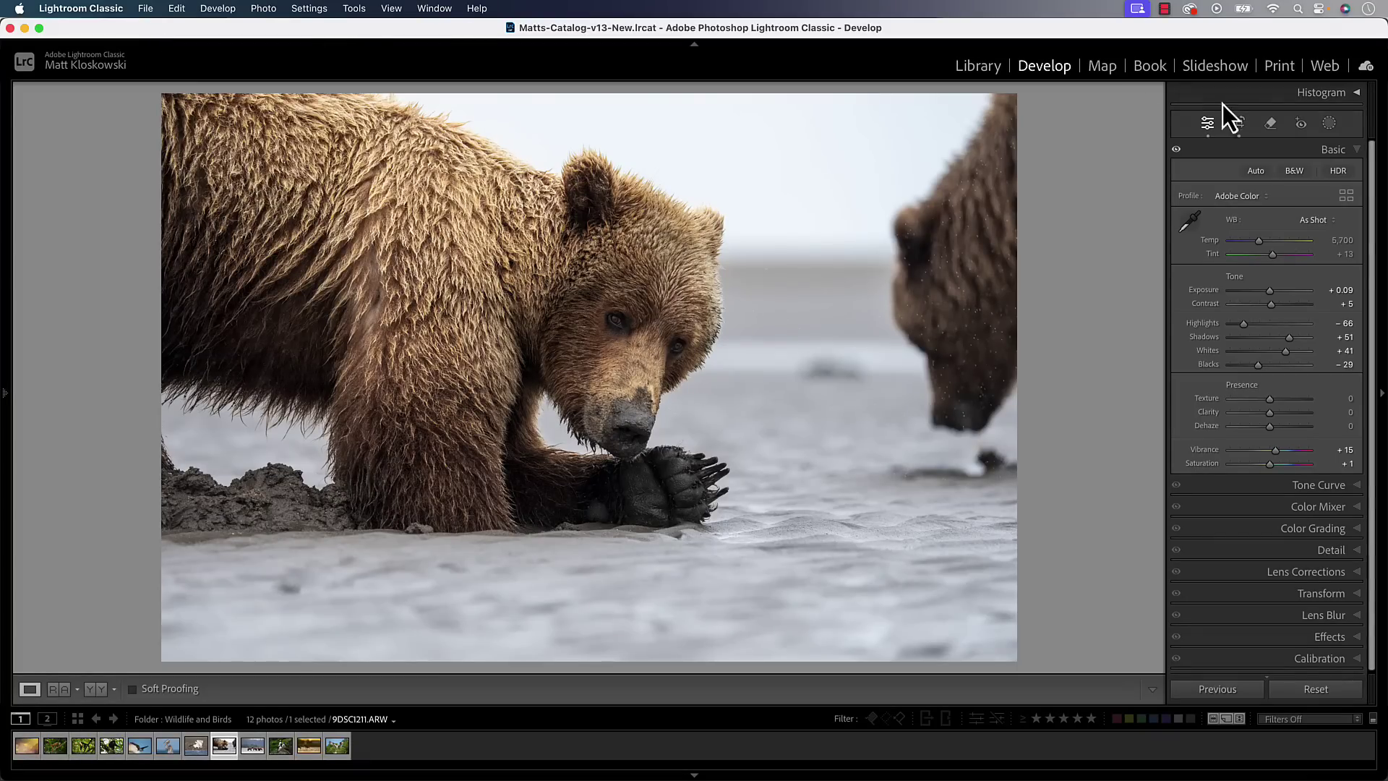
Paint a non-generative Remove over the right-hand bear, then undo it
click(1269, 127)
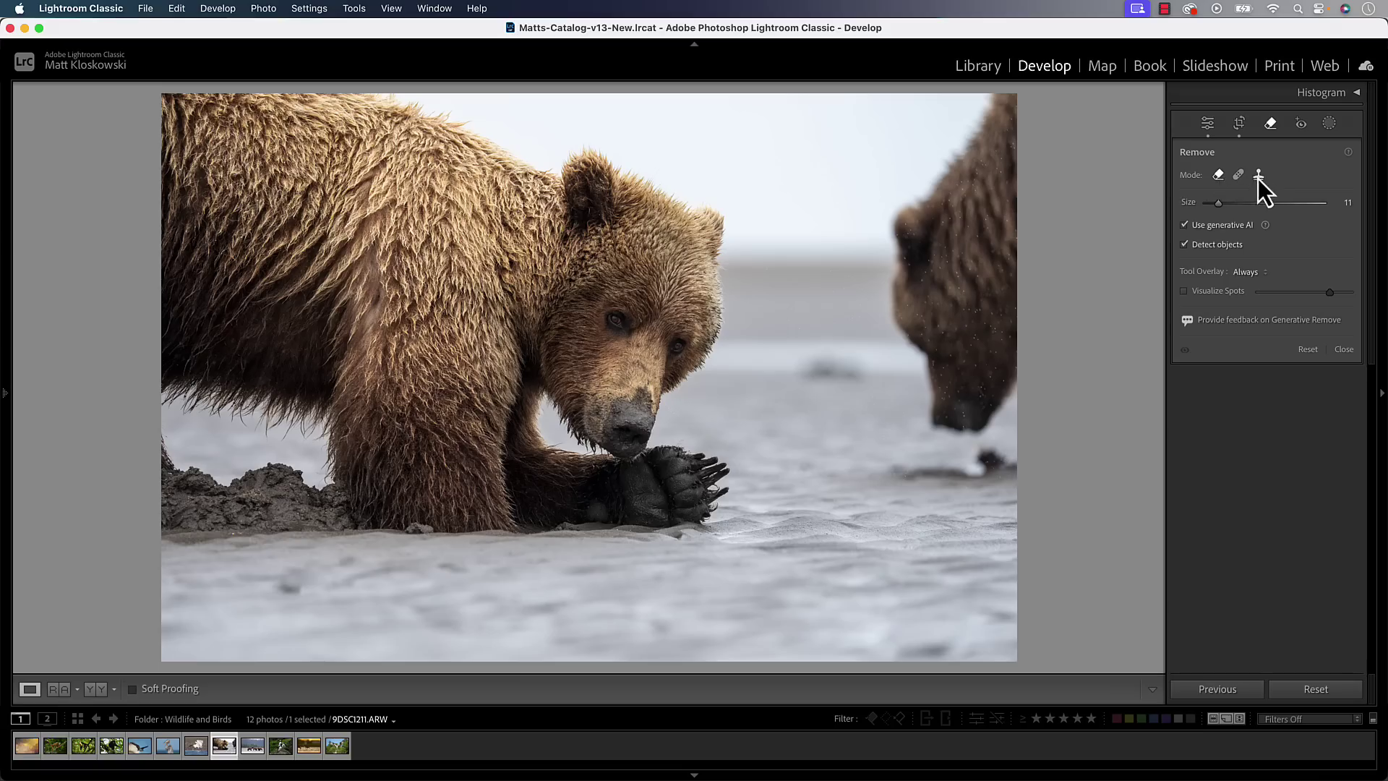
click(1219, 176)
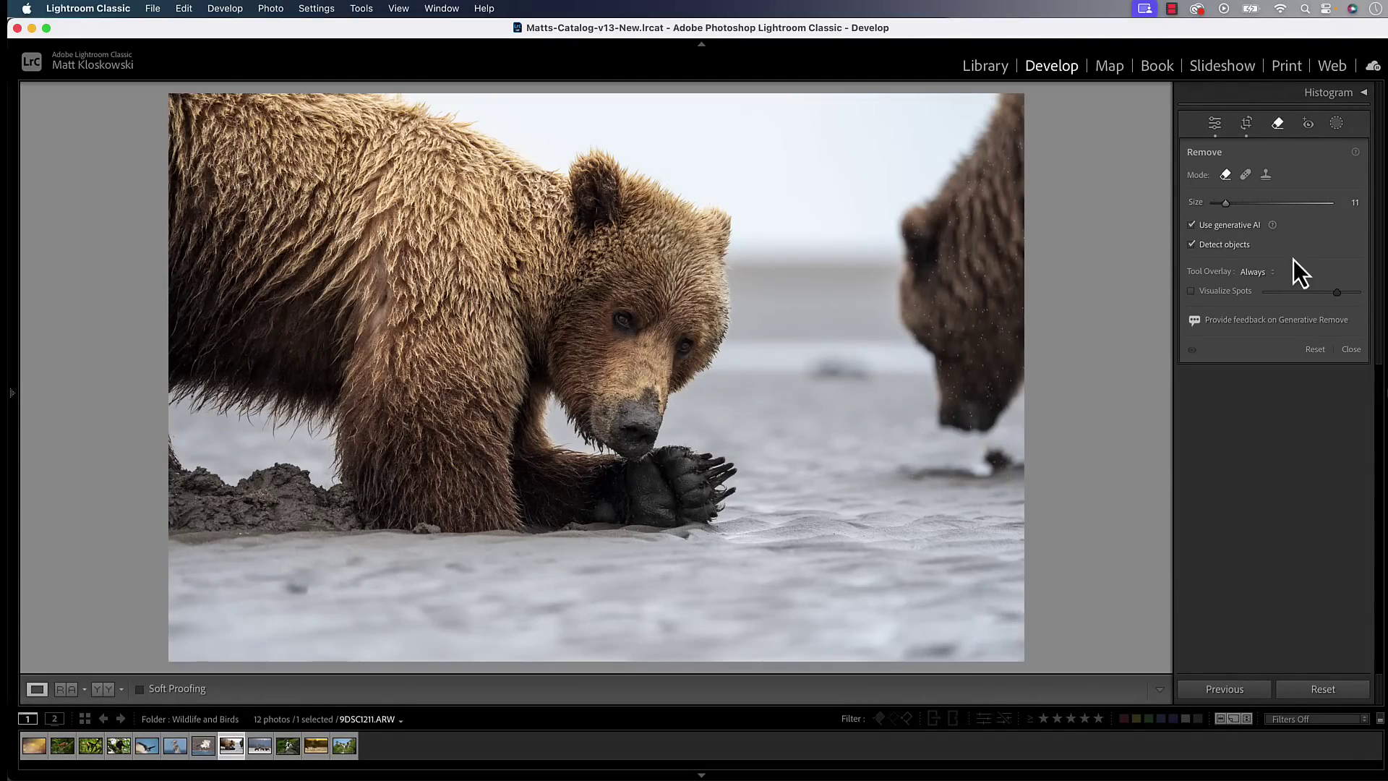
click(1193, 226)
mouse_move(926, 211)
mouse_down()
mouse_move(919, 357)
mouse_move(937, 332)
mouse_move(956, 197)
mouse_move(931, 359)
mouse_move(894, 382)
mouse_move(954, 156)
mouse_move(991, 166)
mouse_move(980, 80)
mouse_move(1018, 184)
mouse_move(1011, 387)
mouse_move(1021, 316)
mouse_move(975, 437)
mouse_move(948, 456)
mouse_move(937, 388)
mouse_move(1004, 389)
mouse_move(1015, 473)
mouse_move(935, 475)
mouse_move(944, 462)
mouse_move(924, 459)
mouse_move(992, 467)
mouse_move(950, 364)
mouse_move(949, 309)
mouse_move(1006, 292)
mouse_move(991, 312)
mouse_move(1030, 276)
mouse_move(1004, 376)
mouse_up()
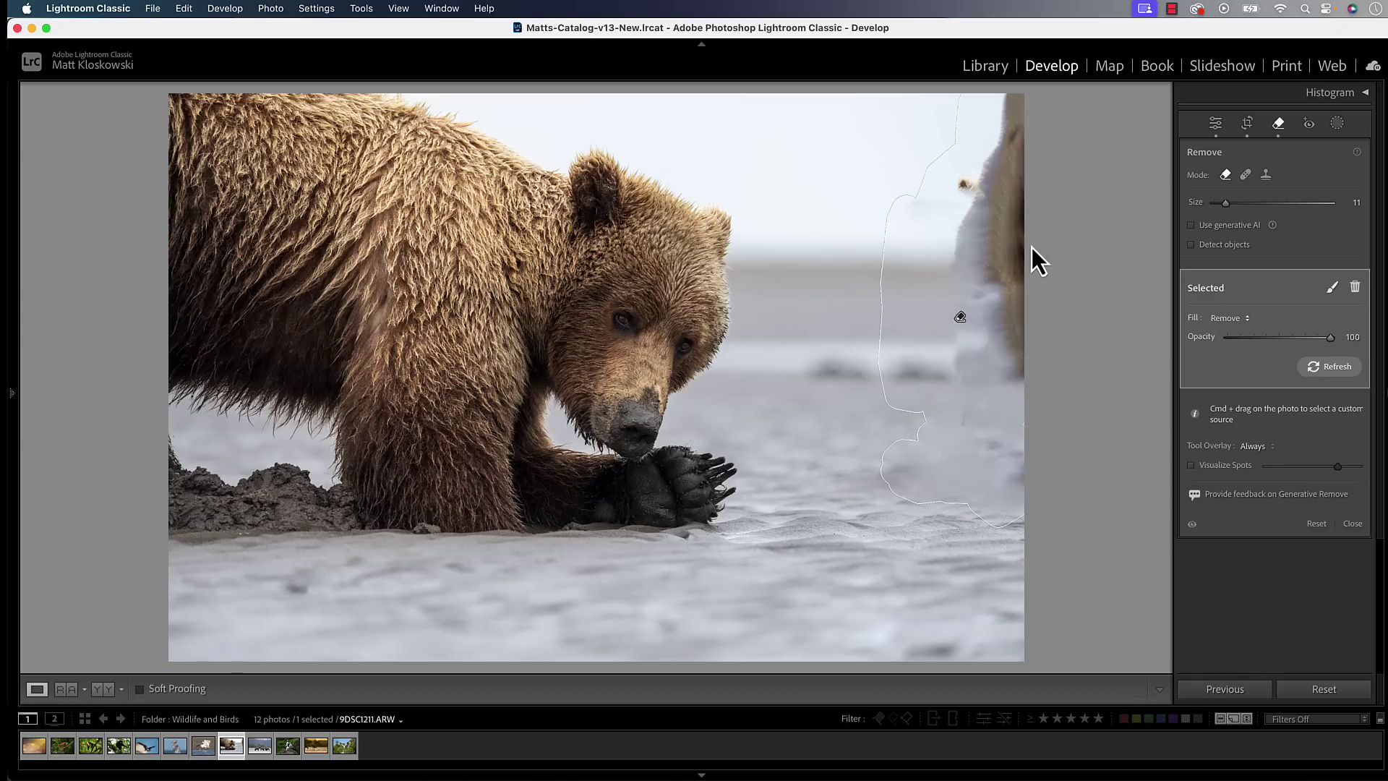
key(cmd+z)
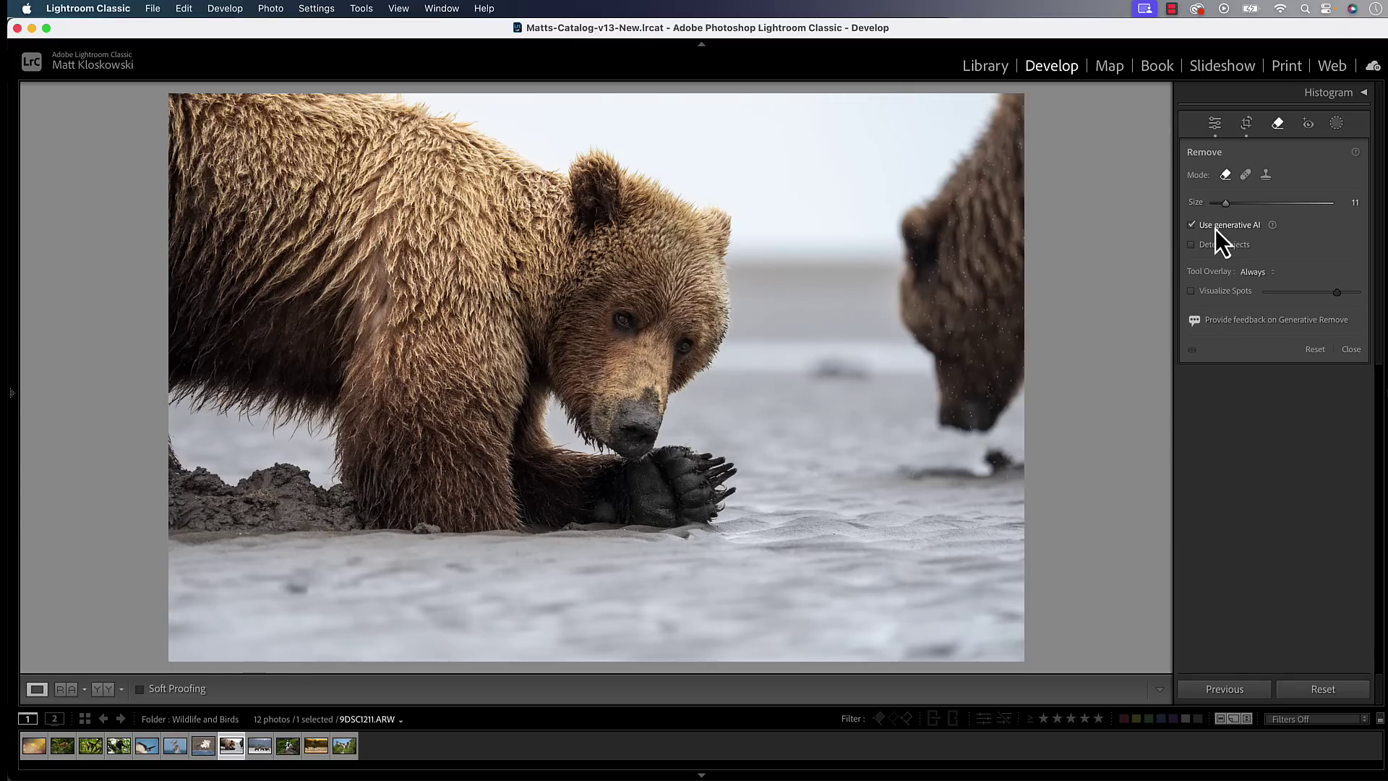
scroll(979, 208, up, 1)
scroll(980, 208, up, 2)
mouse_move(994, 163)
mouse_down()
mouse_move(953, 199)
mouse_move(1011, 113)
mouse_move(975, 145)
mouse_move(1024, 88)
mouse_move(965, 120)
mouse_move(895, 235)
mouse_move(923, 387)
mouse_move(952, 420)
mouse_move(974, 428)
mouse_move(1024, 323)
mouse_move(1014, 380)
mouse_move(982, 428)
mouse_move(1026, 312)
mouse_move(1017, 118)
mouse_up()
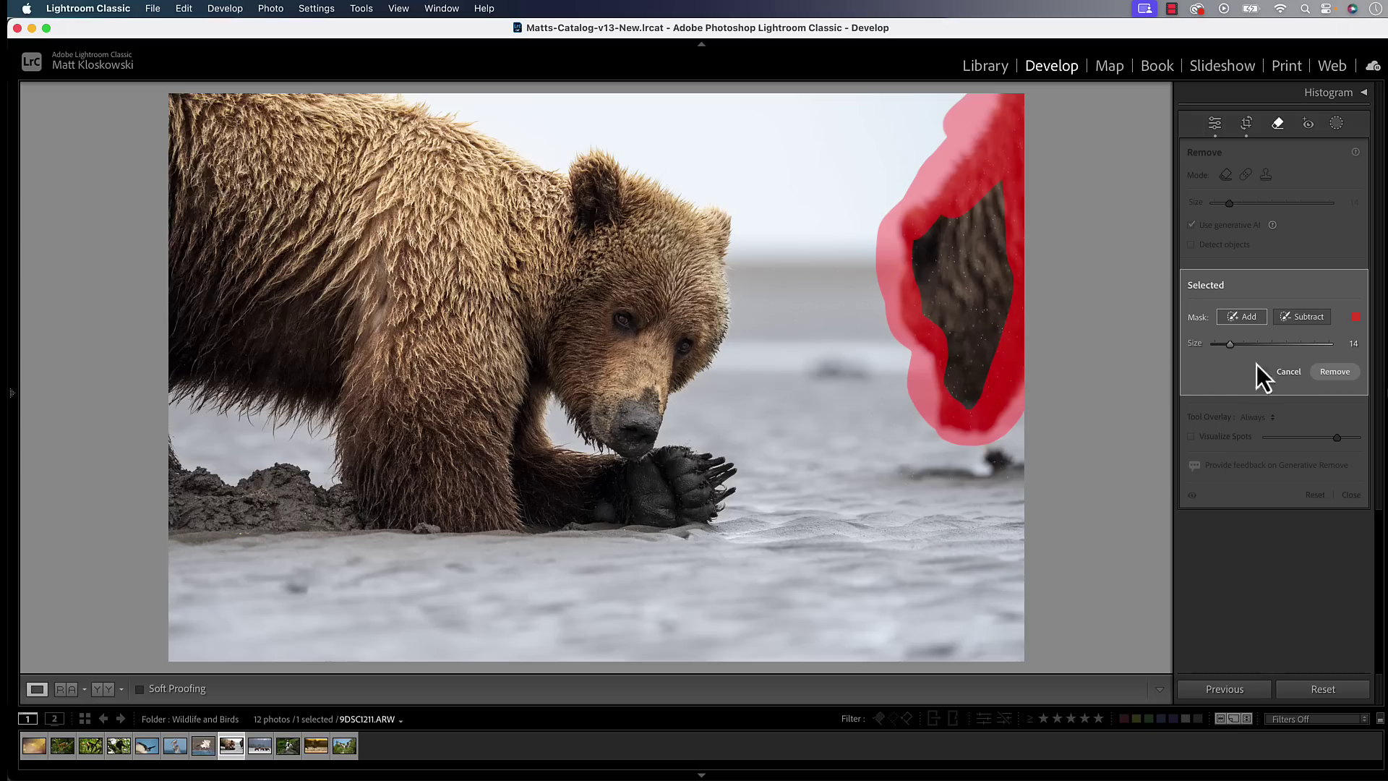
click(1287, 373)
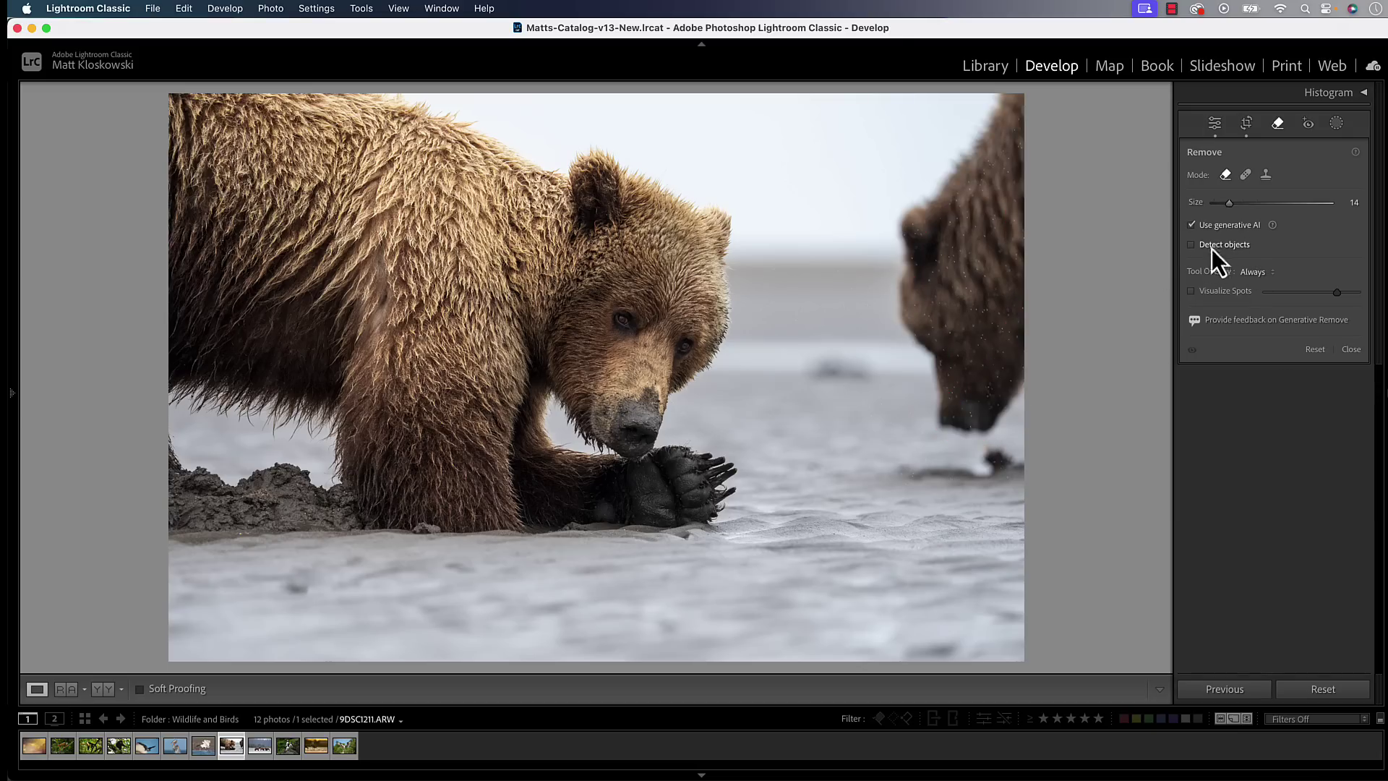
scroll(900, 474, down, 4)
mouse_move(923, 478)
mouse_down()
mouse_move(1032, 465)
mouse_move(966, 465)
mouse_move(987, 455)
mouse_move(1024, 467)
mouse_move(900, 468)
mouse_up()
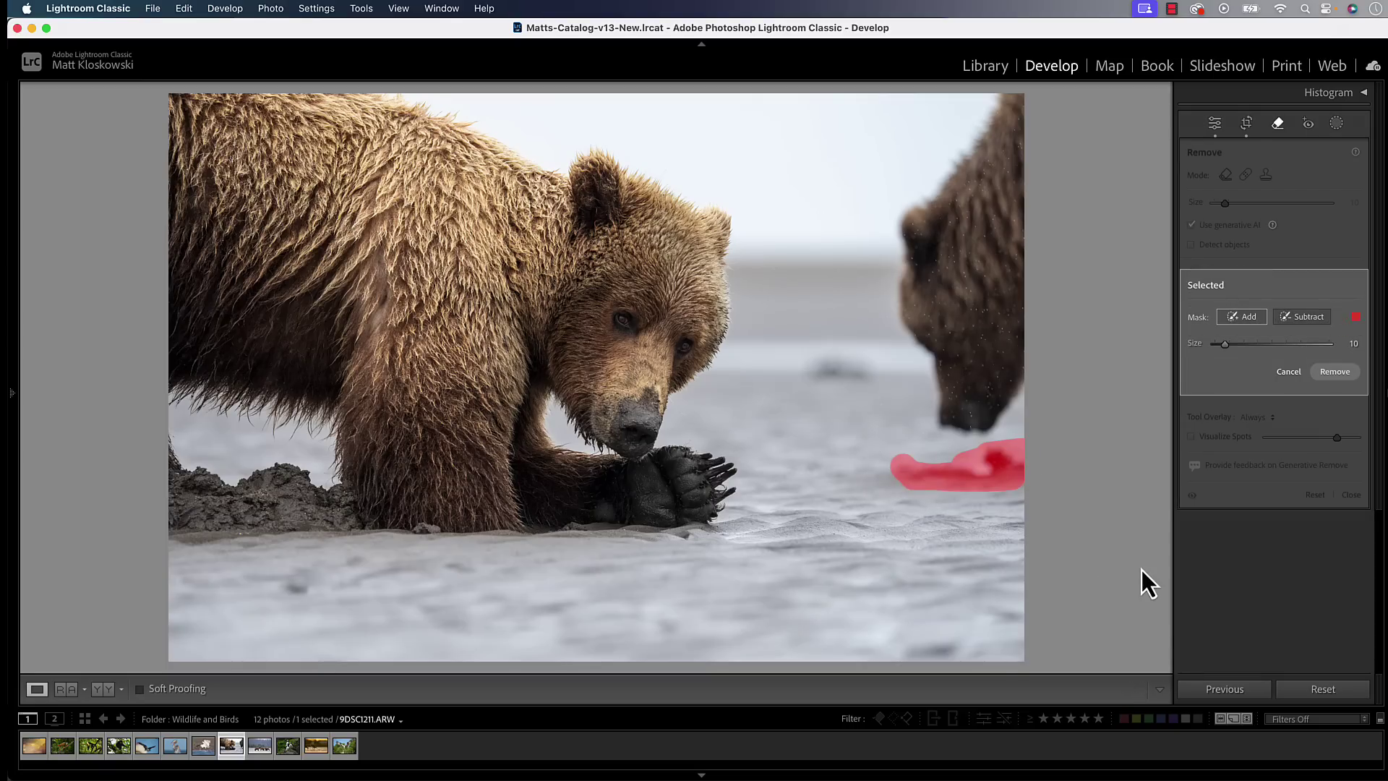
key(super+z)
Cancel the pending selection, enable Detect objects, and lasso the right-hand bear to mask it
click(1288, 371)
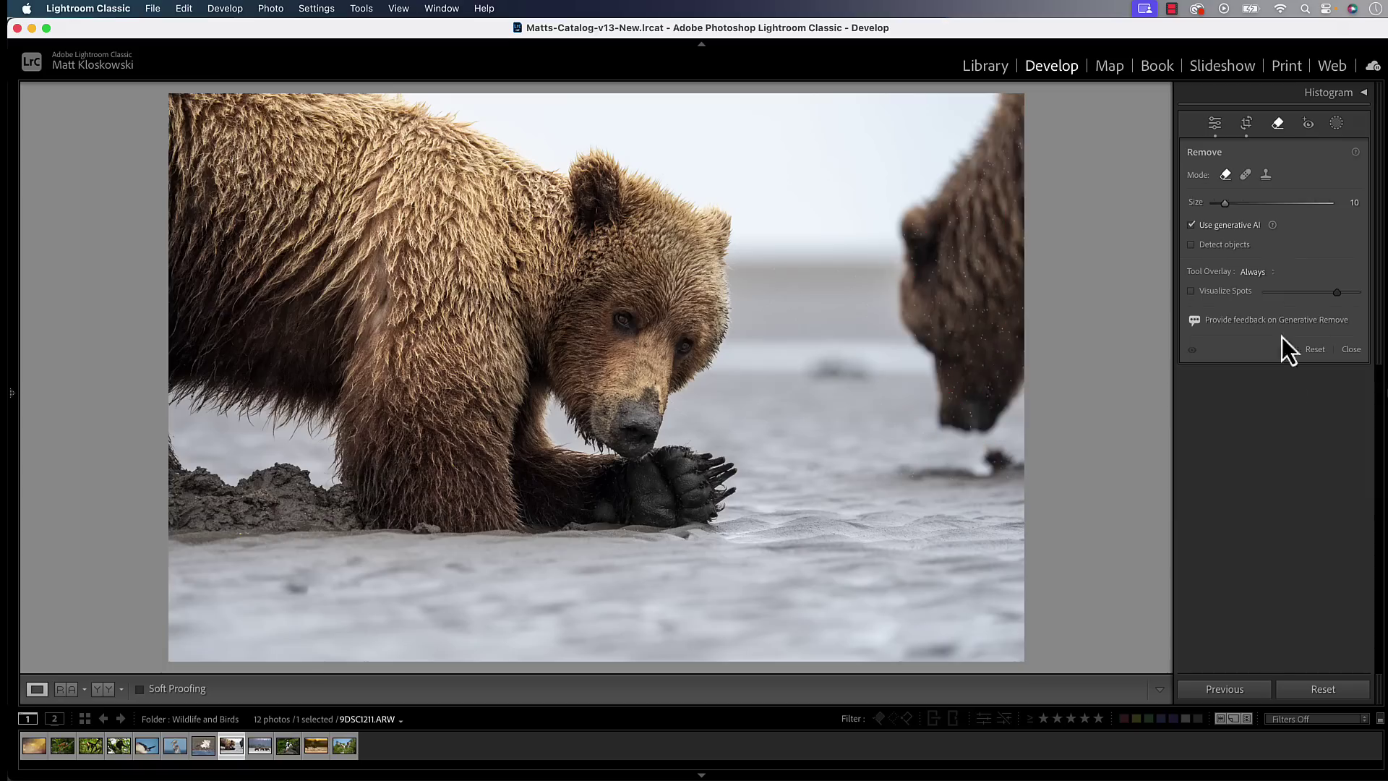
click(1193, 245)
mouse_move(1024, 115)
mouse_down()
mouse_move(988, 110)
mouse_move(994, 89)
mouse_move(963, 169)
mouse_move(940, 182)
mouse_move(971, 136)
mouse_move(900, 216)
mouse_move(899, 310)
mouse_move(935, 374)
mouse_move(930, 416)
mouse_move(955, 427)
mouse_move(896, 477)
mouse_move(1016, 467)
mouse_move(1018, 114)
mouse_up()
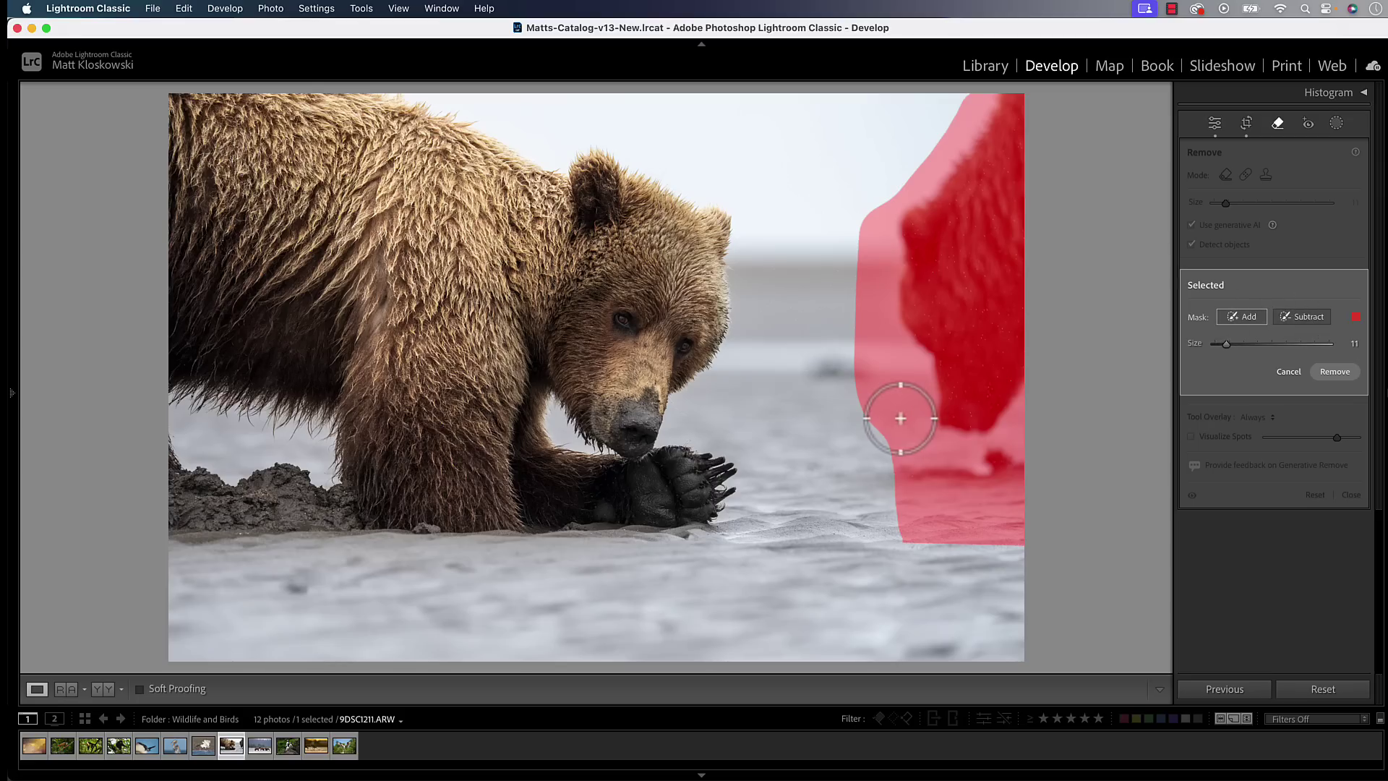
Subtract the stray mask edges around the bear and erase it with Generative Remove
key(alt)
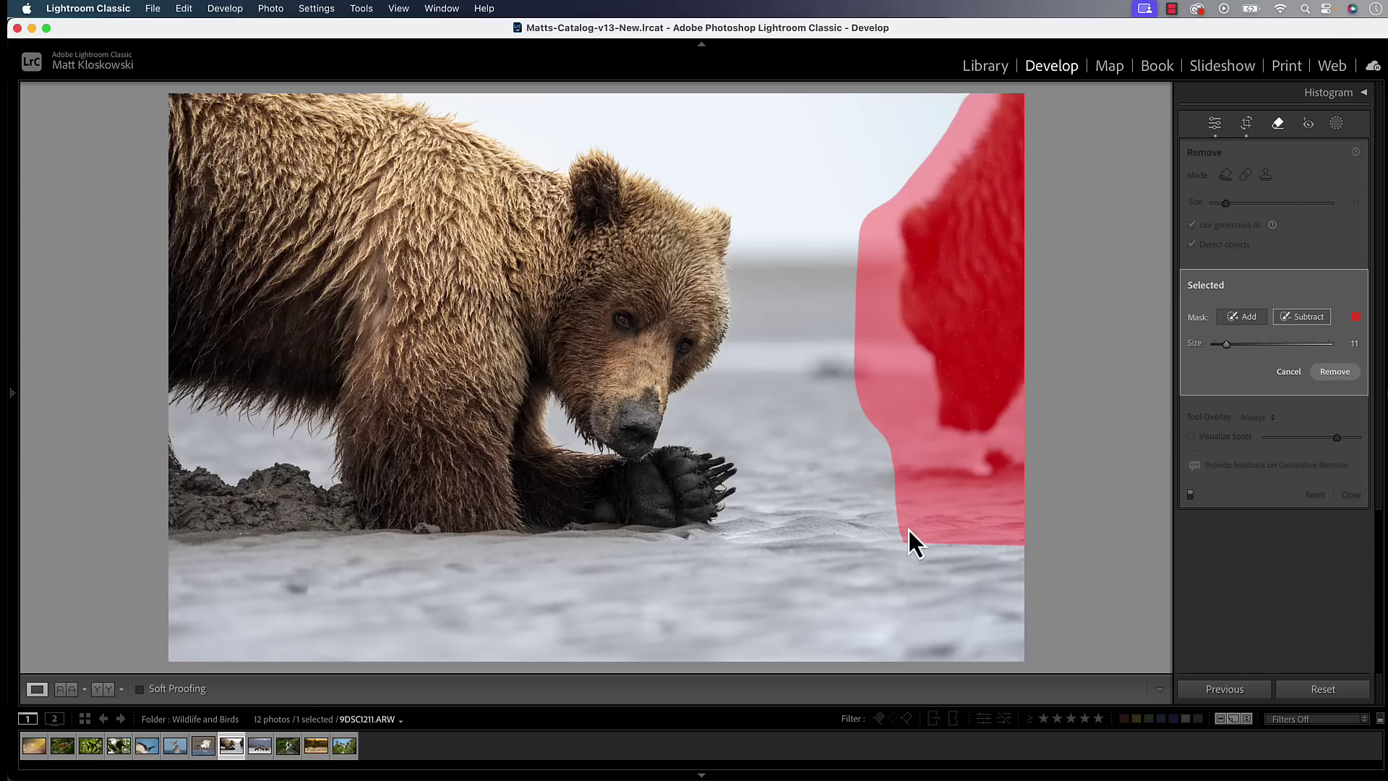
drag(899, 541, 1065, 536)
mouse_move(981, 519)
mouse_down()
mouse_move(883, 511)
mouse_move(863, 460)
mouse_move(879, 423)
mouse_move(882, 448)
mouse_move(902, 418)
mouse_move(878, 333)
mouse_up()
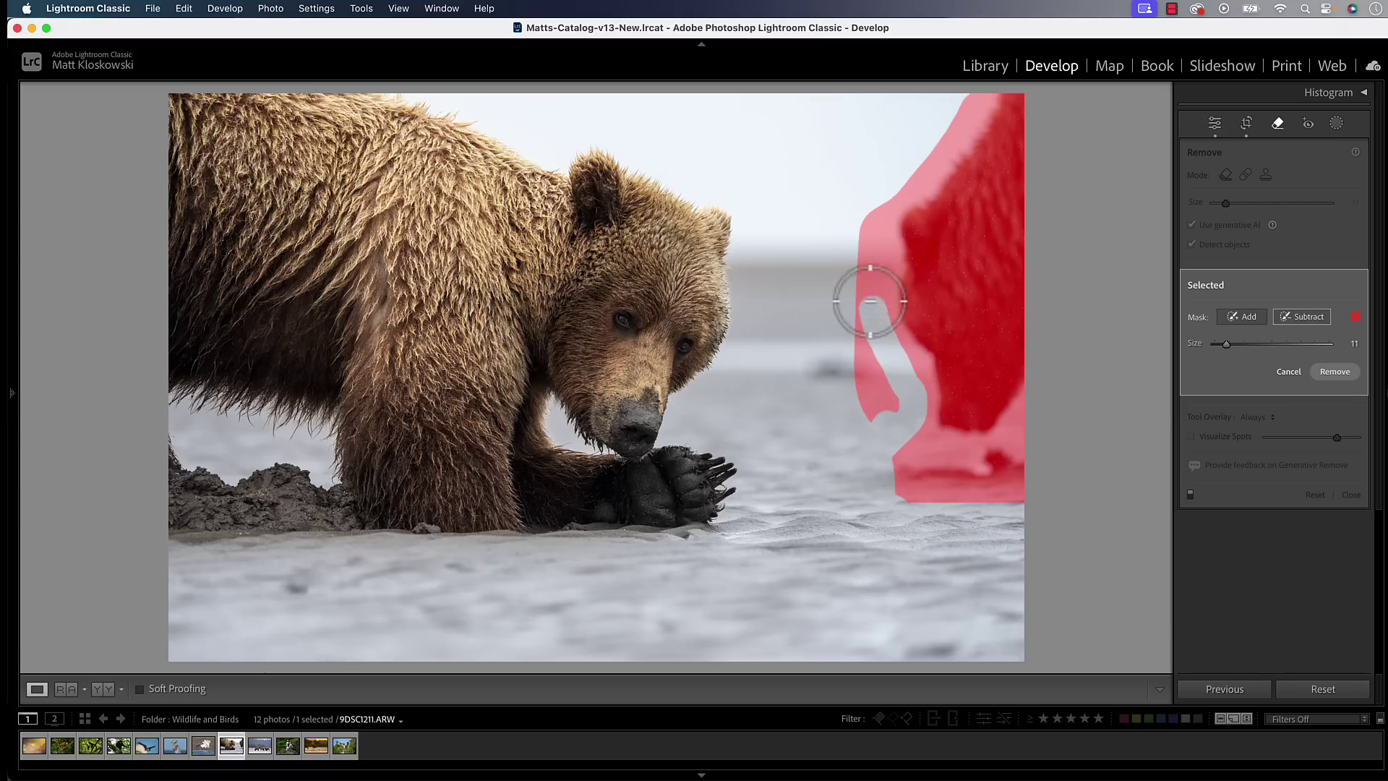
mouse_move(868, 293)
mouse_down()
mouse_move(859, 248)
mouse_move(877, 195)
mouse_move(932, 117)
mouse_up()
mouse_move(861, 319)
mouse_down()
mouse_move(866, 424)
mouse_move(852, 317)
mouse_move(880, 384)
mouse_up()
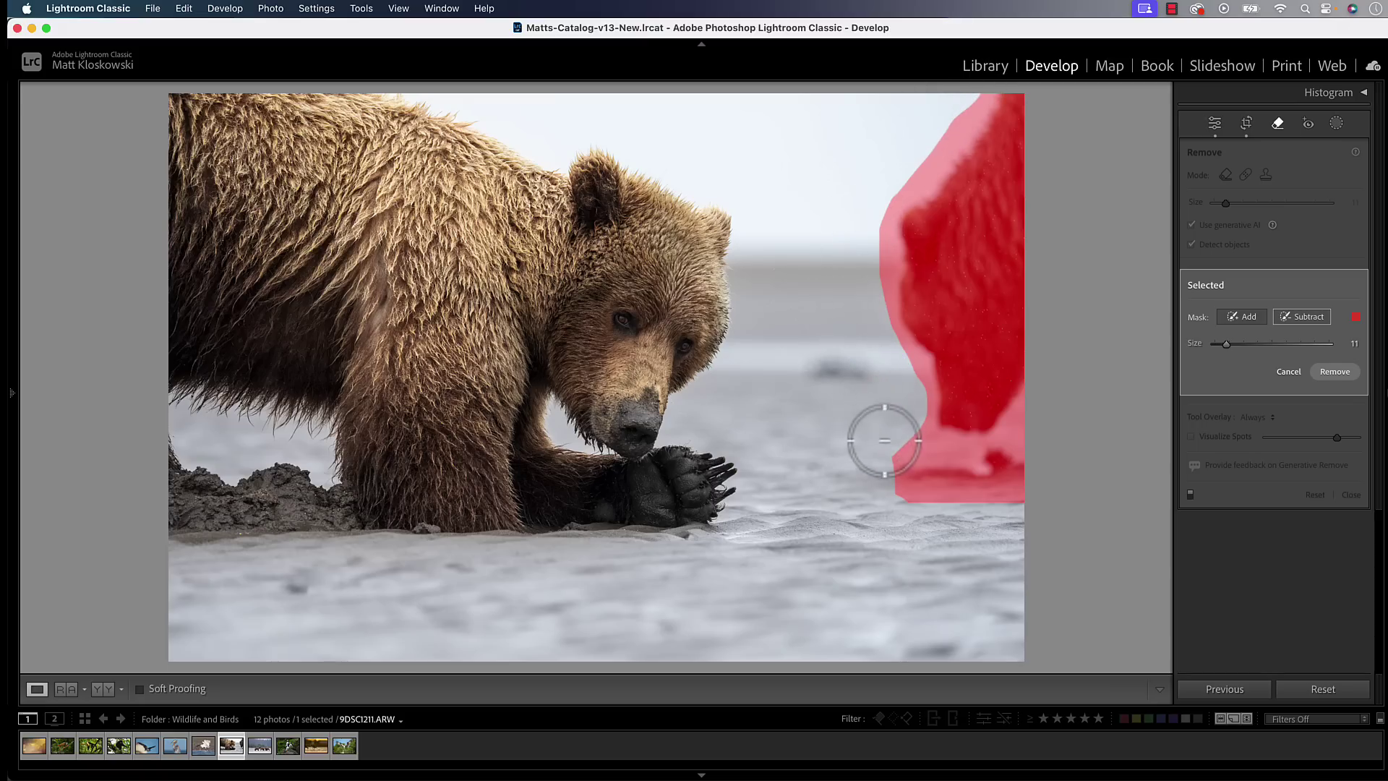
click(1335, 373)
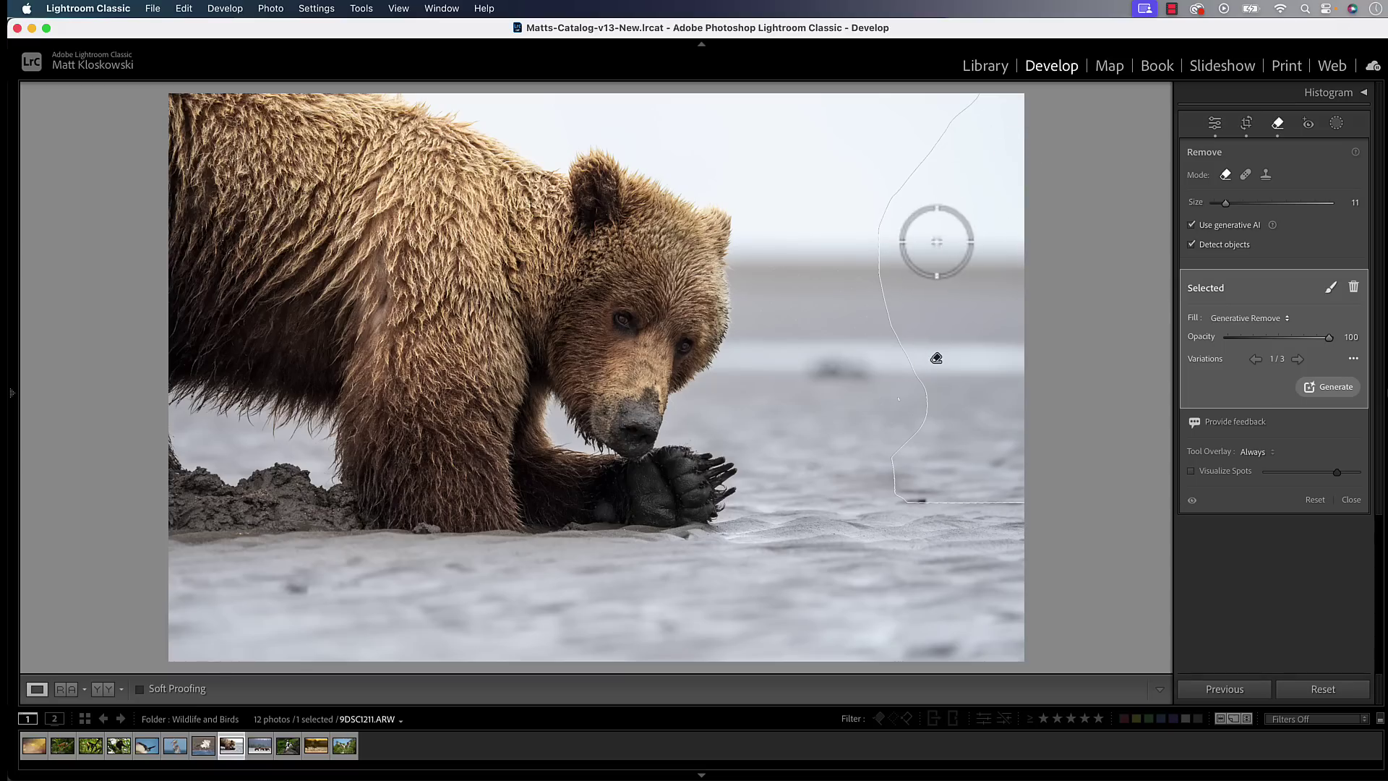
Close the Remove panel and crop the photo tighter from the right edge
click(1351, 500)
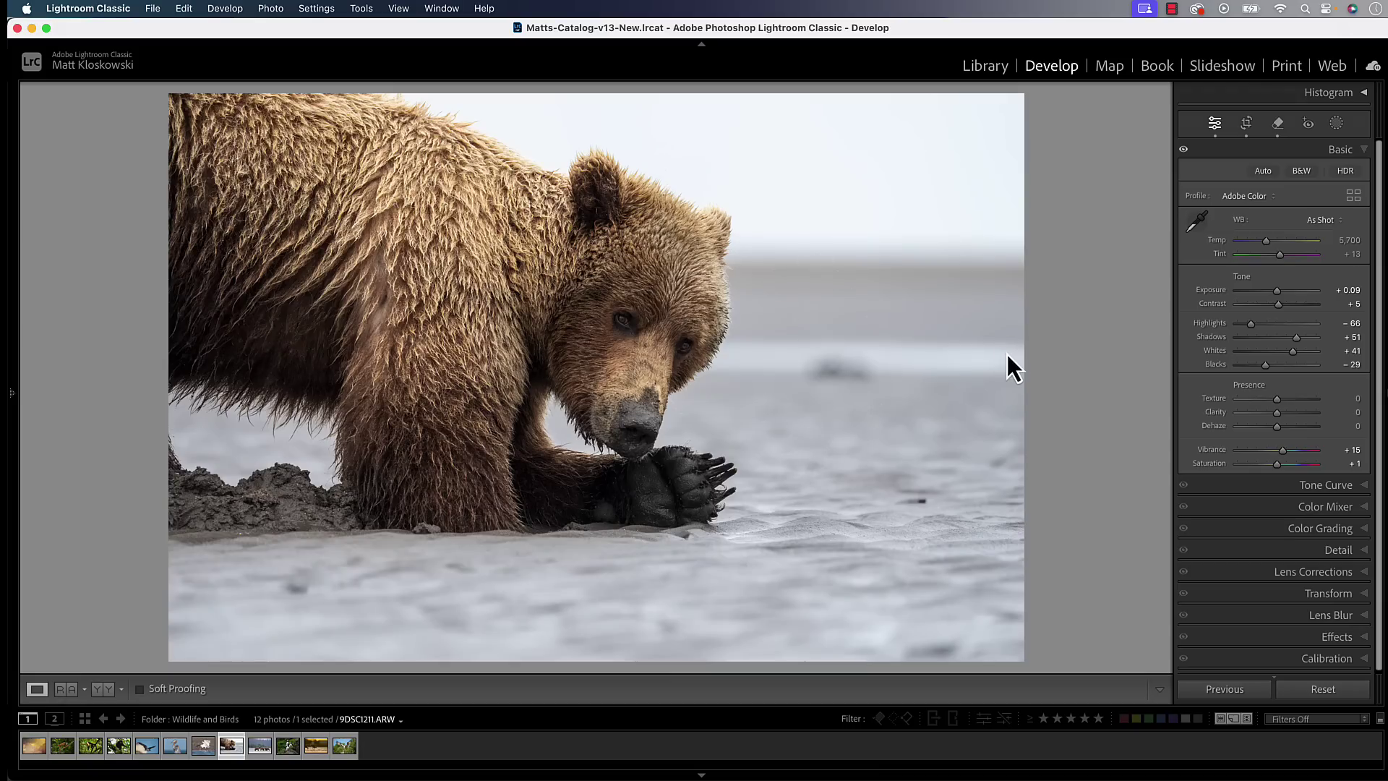
key(r)
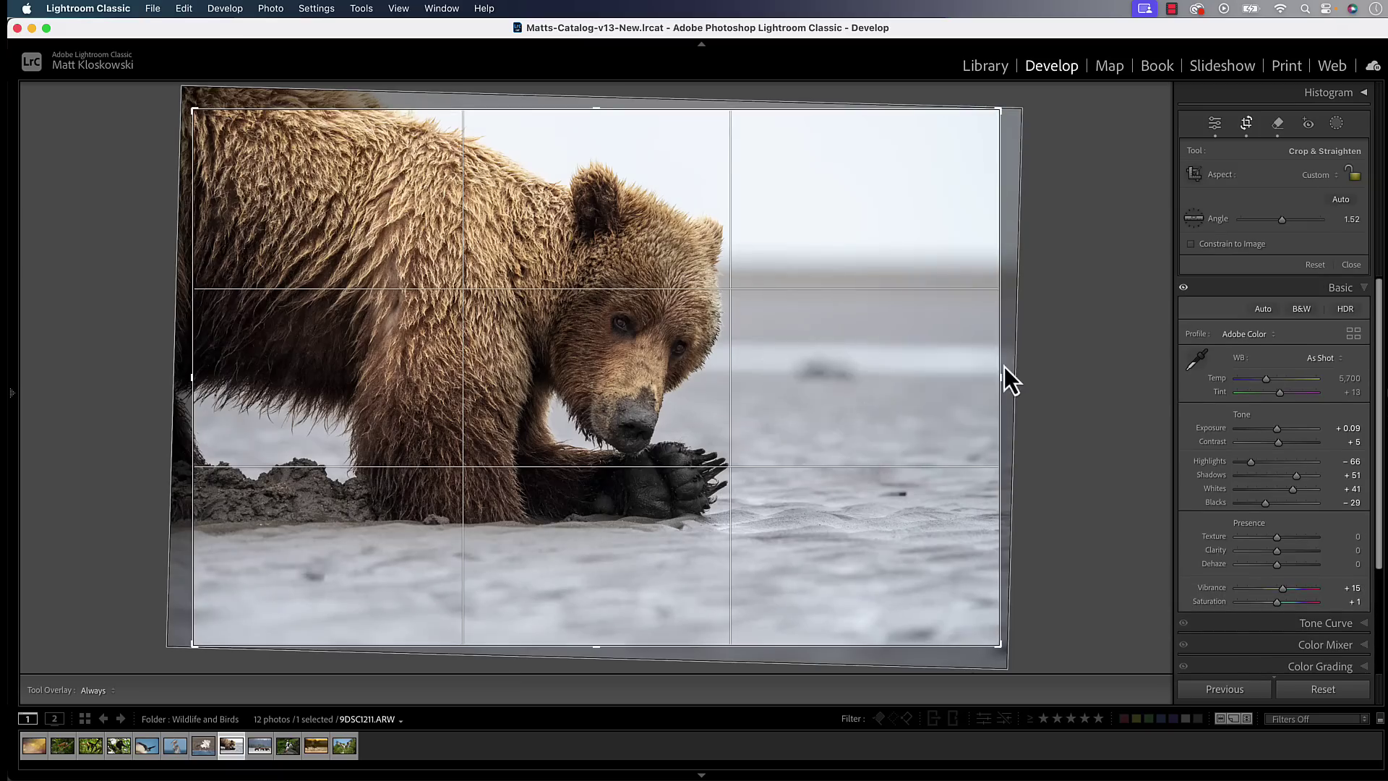
drag(999, 374, 966, 380)
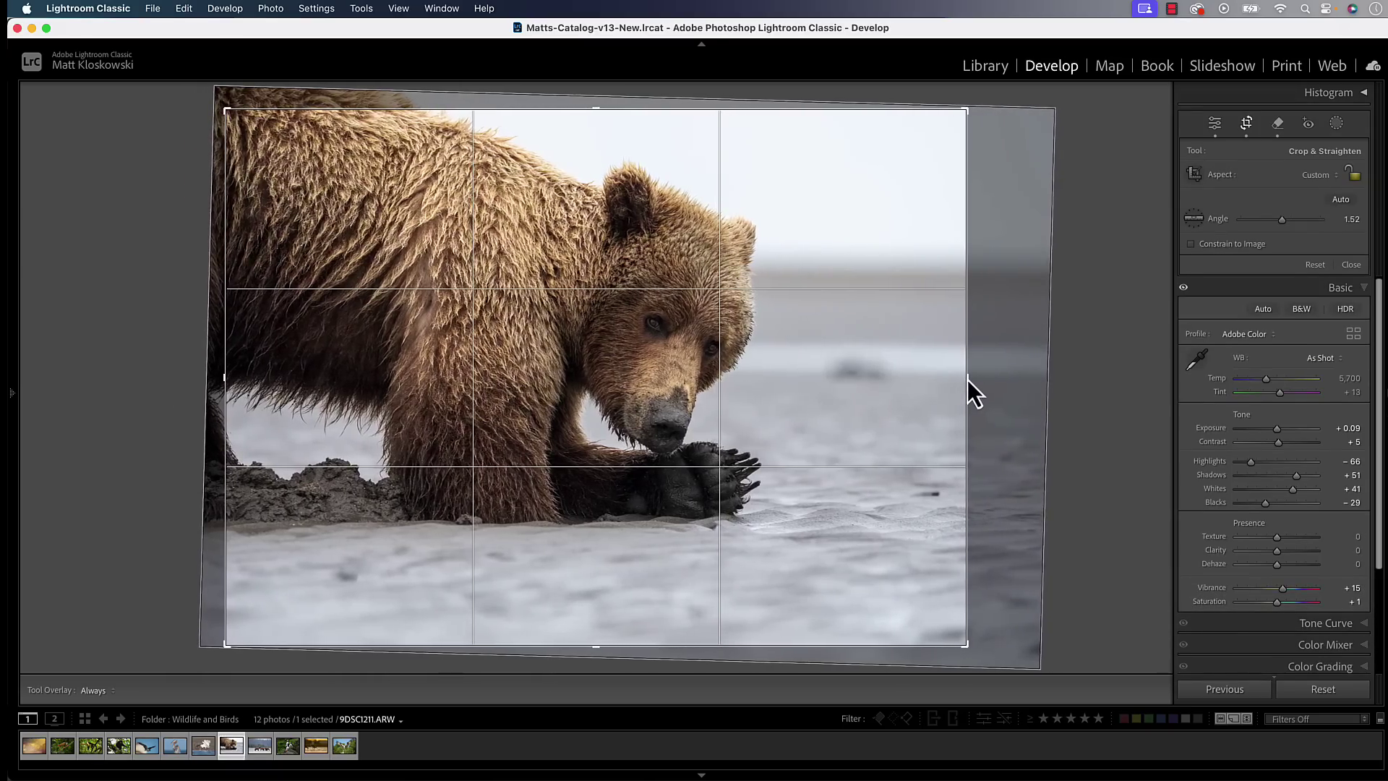
key(r)
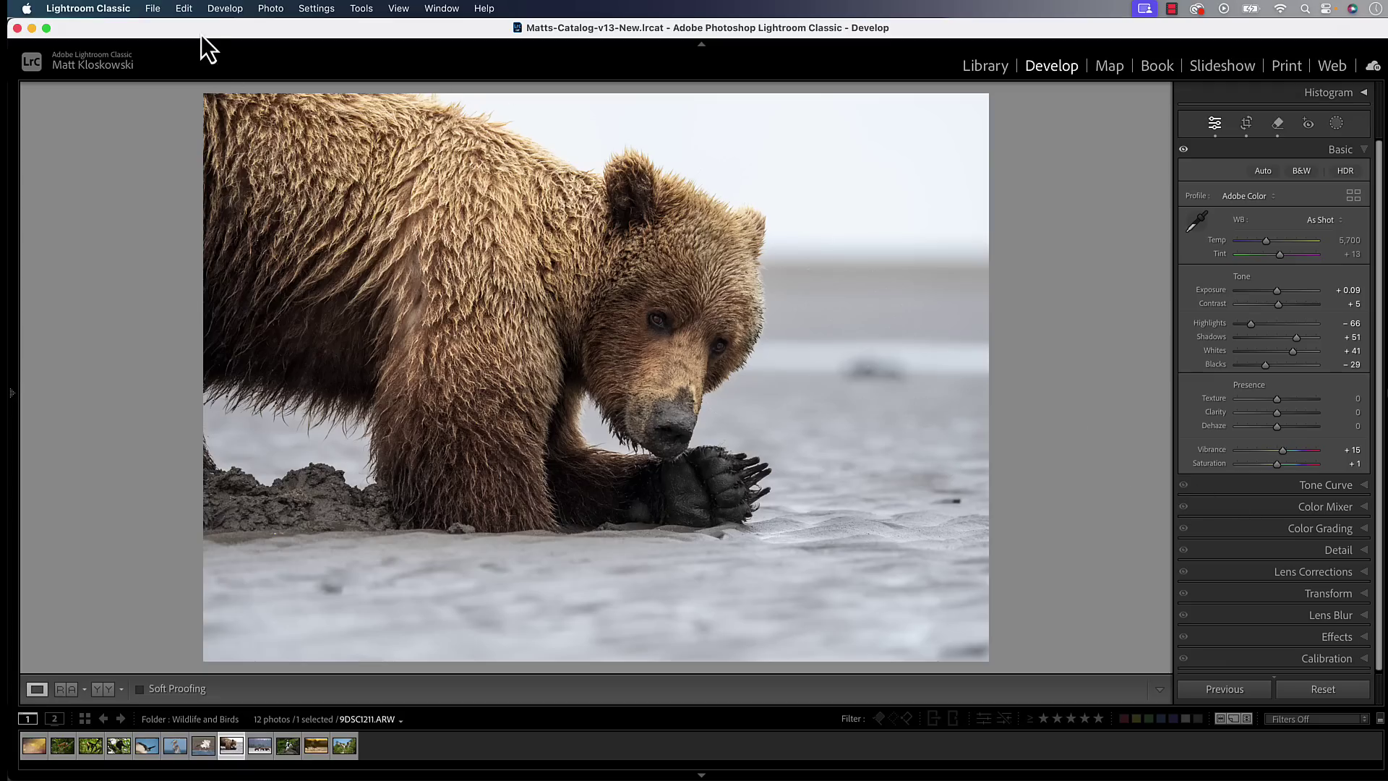
Show the File menu's catalog commands, including Rename Catalog, then the Lightroom Classic menu
click(152, 10)
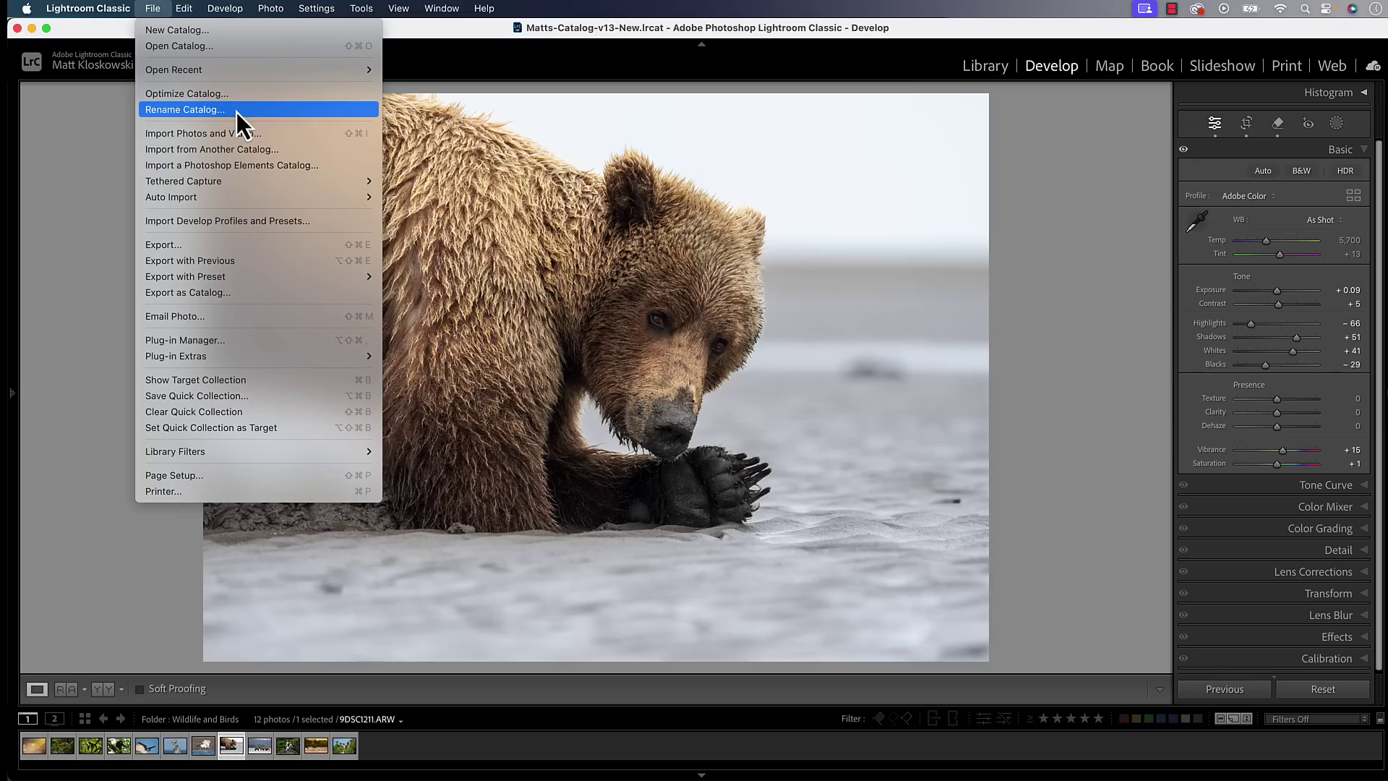
click(151, 9)
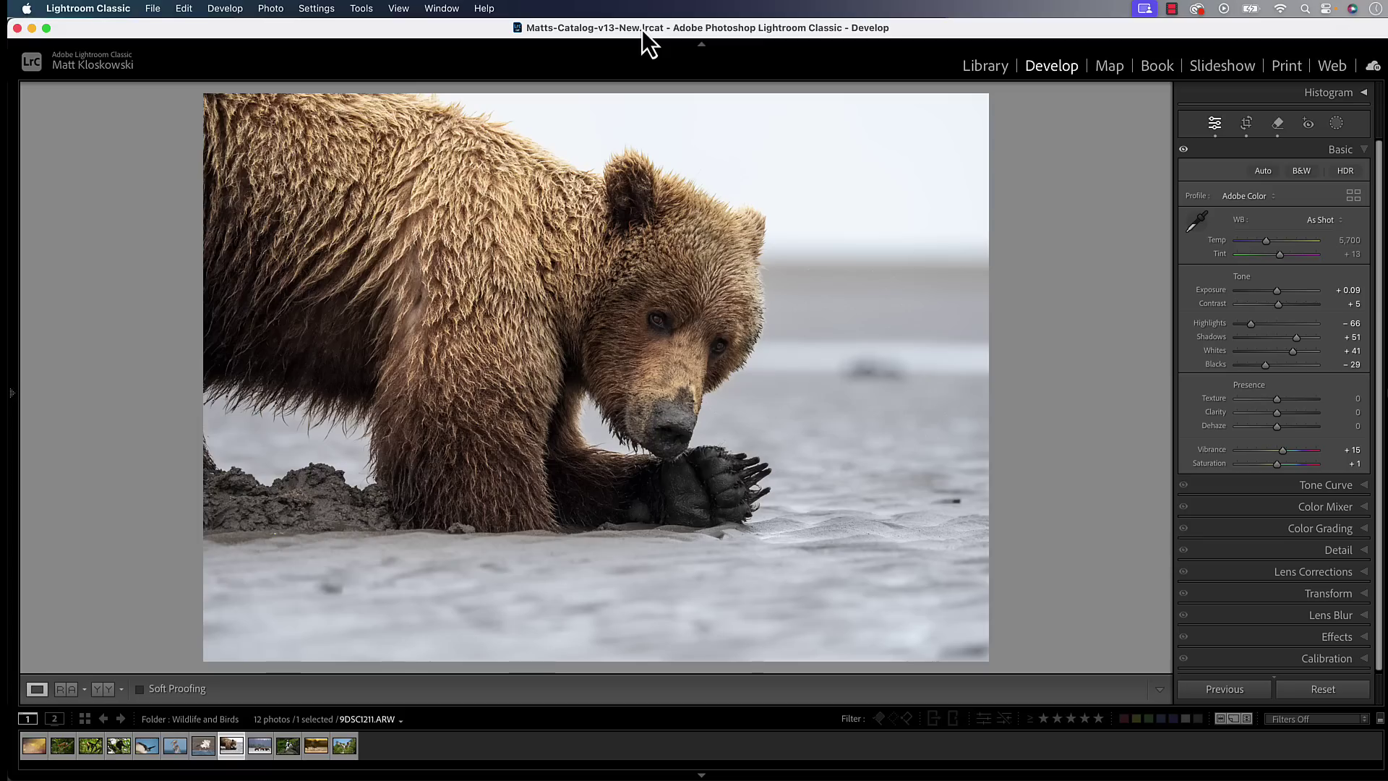
click(151, 11)
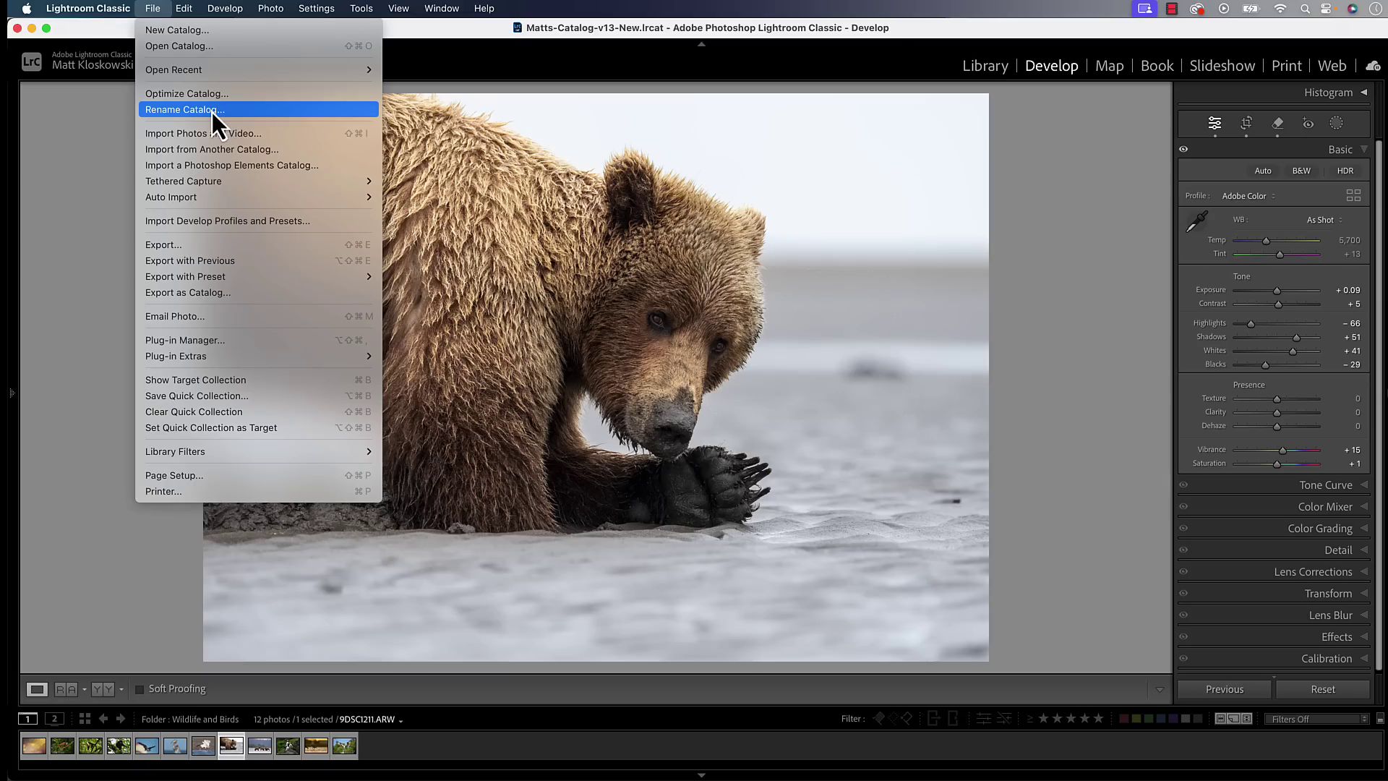
mouse_move(103, 13)
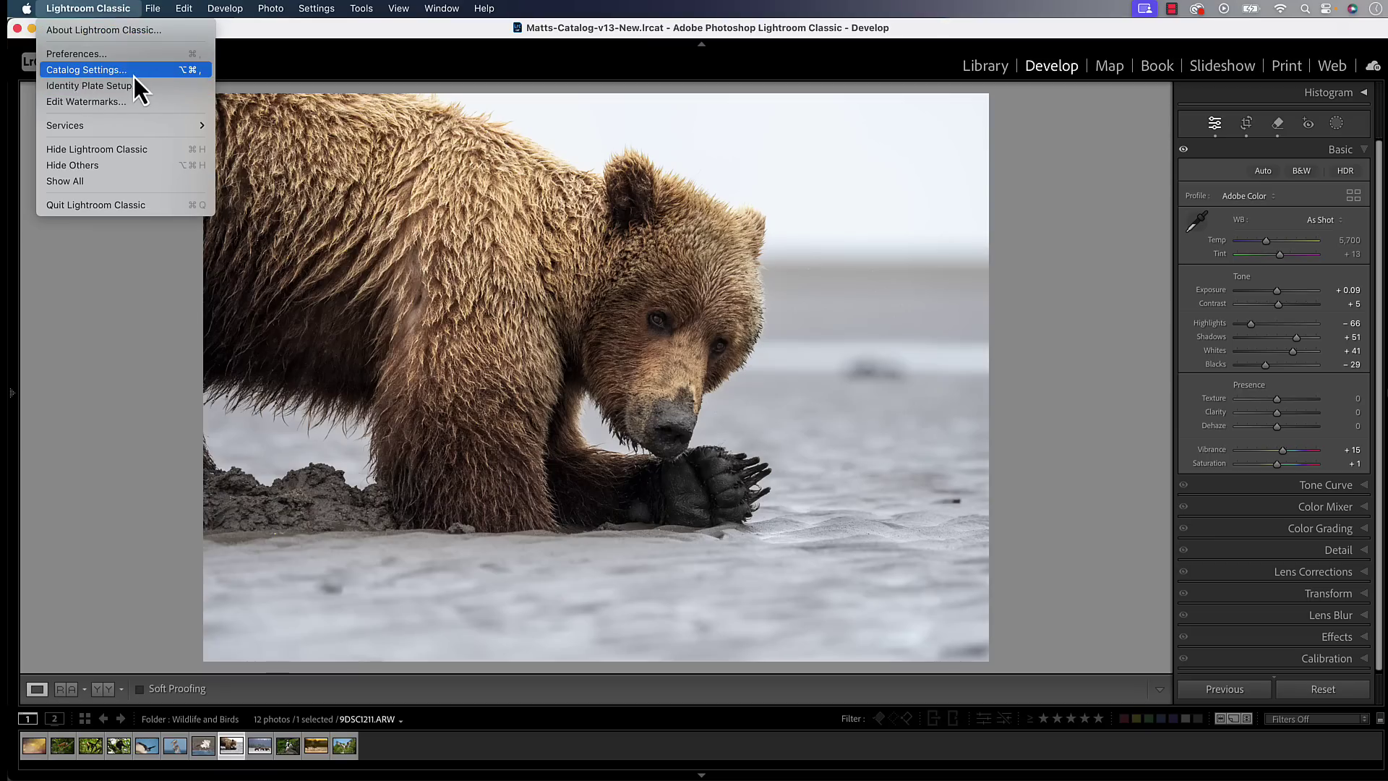
Open Catalog Settings and move the dialog left to view the catalog's location and size
click(78, 75)
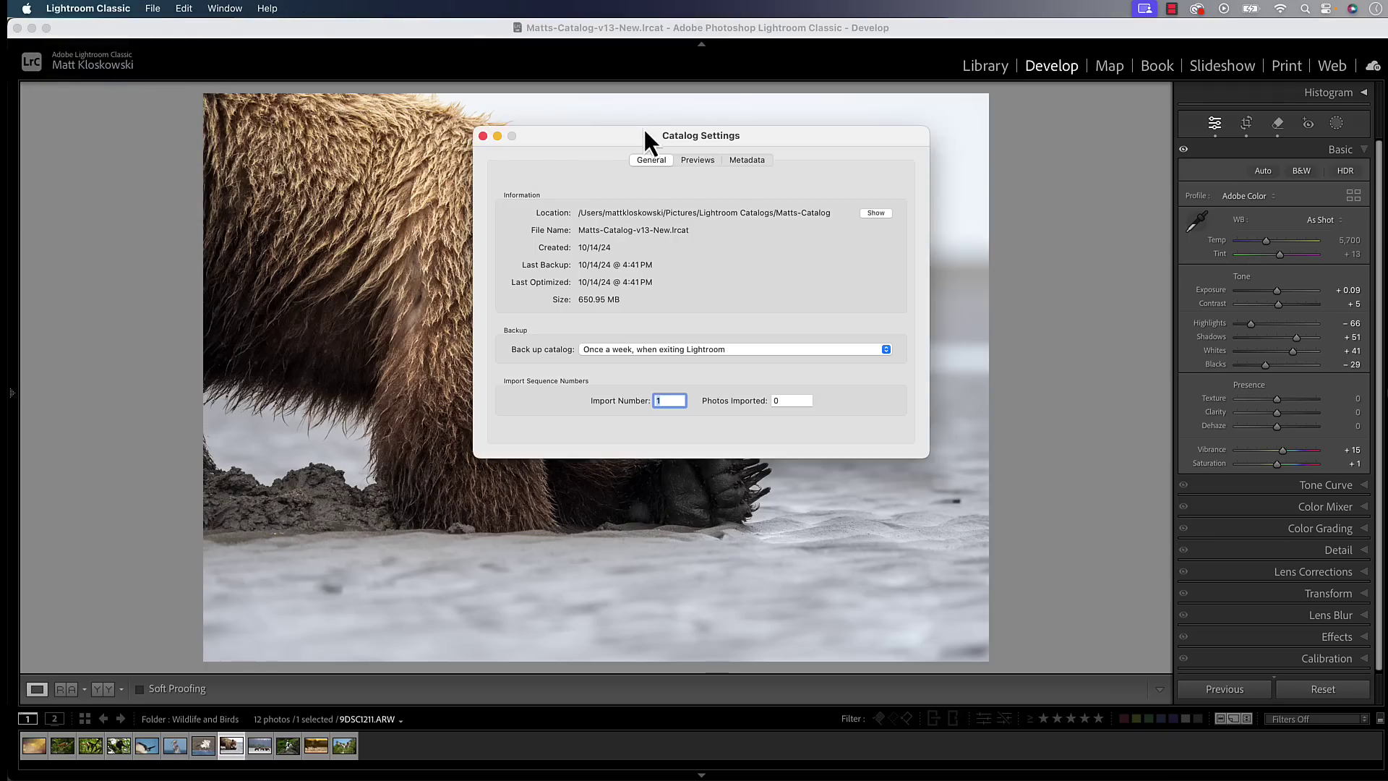
drag(644, 130, 515, 148)
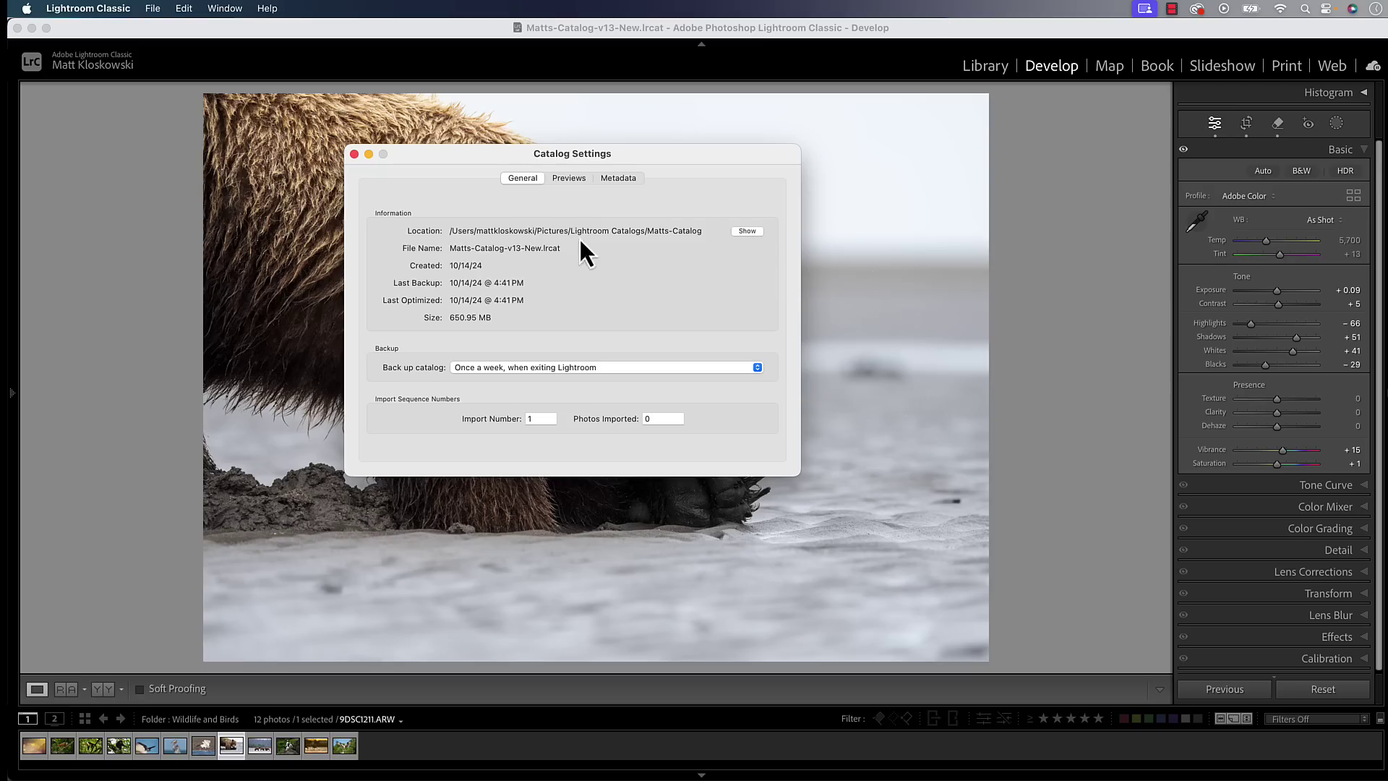
Reveal the catalog folder in Finder and widen the Name column to read full file names
click(746, 234)
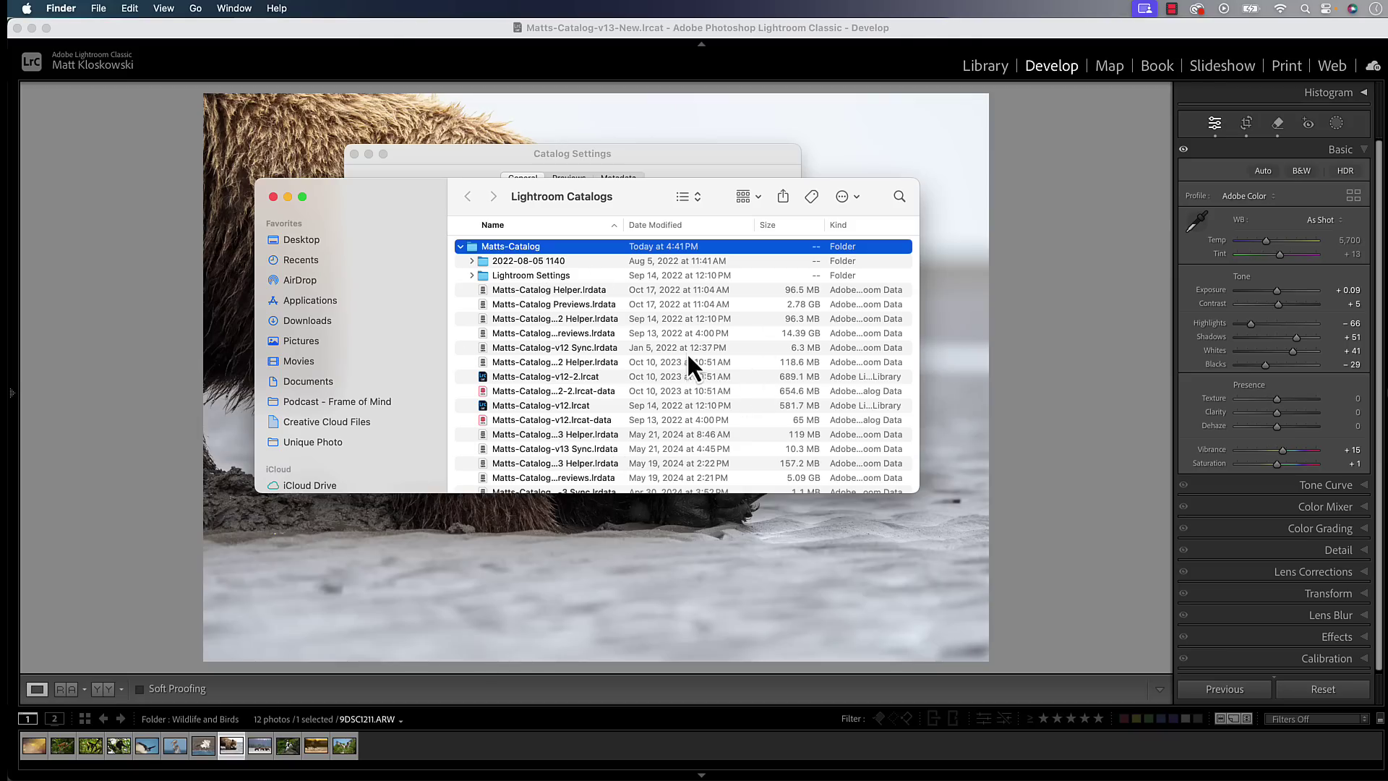
drag(625, 226, 686, 224)
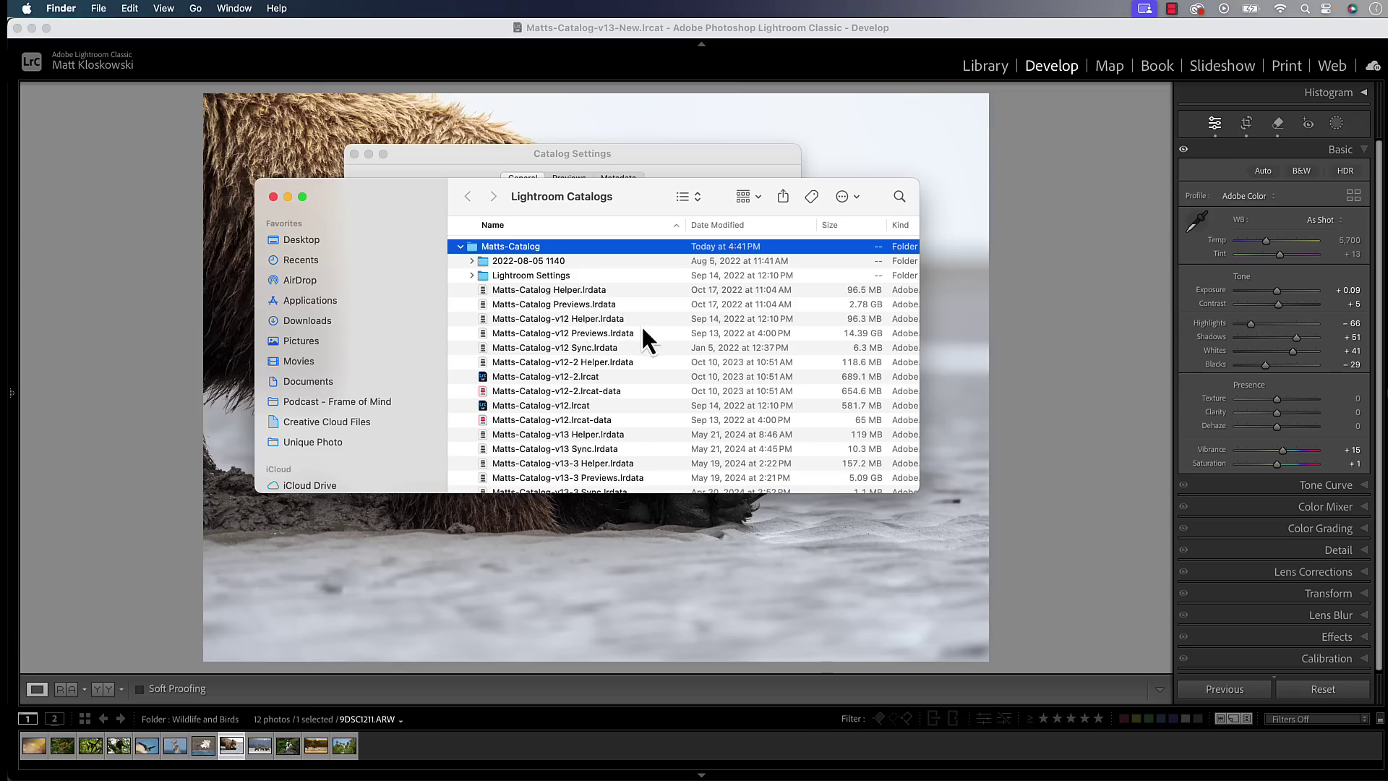
scroll(692, 428, down, 5)
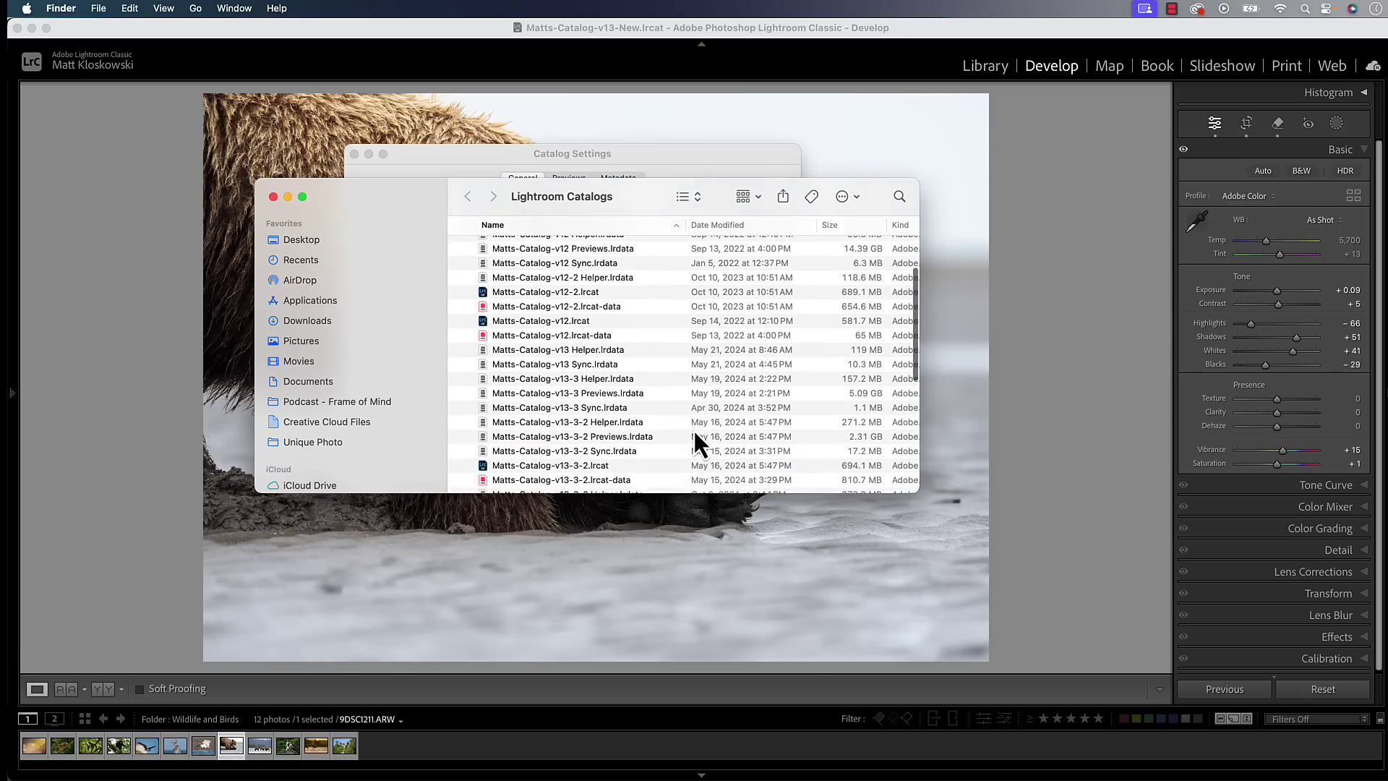
scroll(693, 428, up, 5)
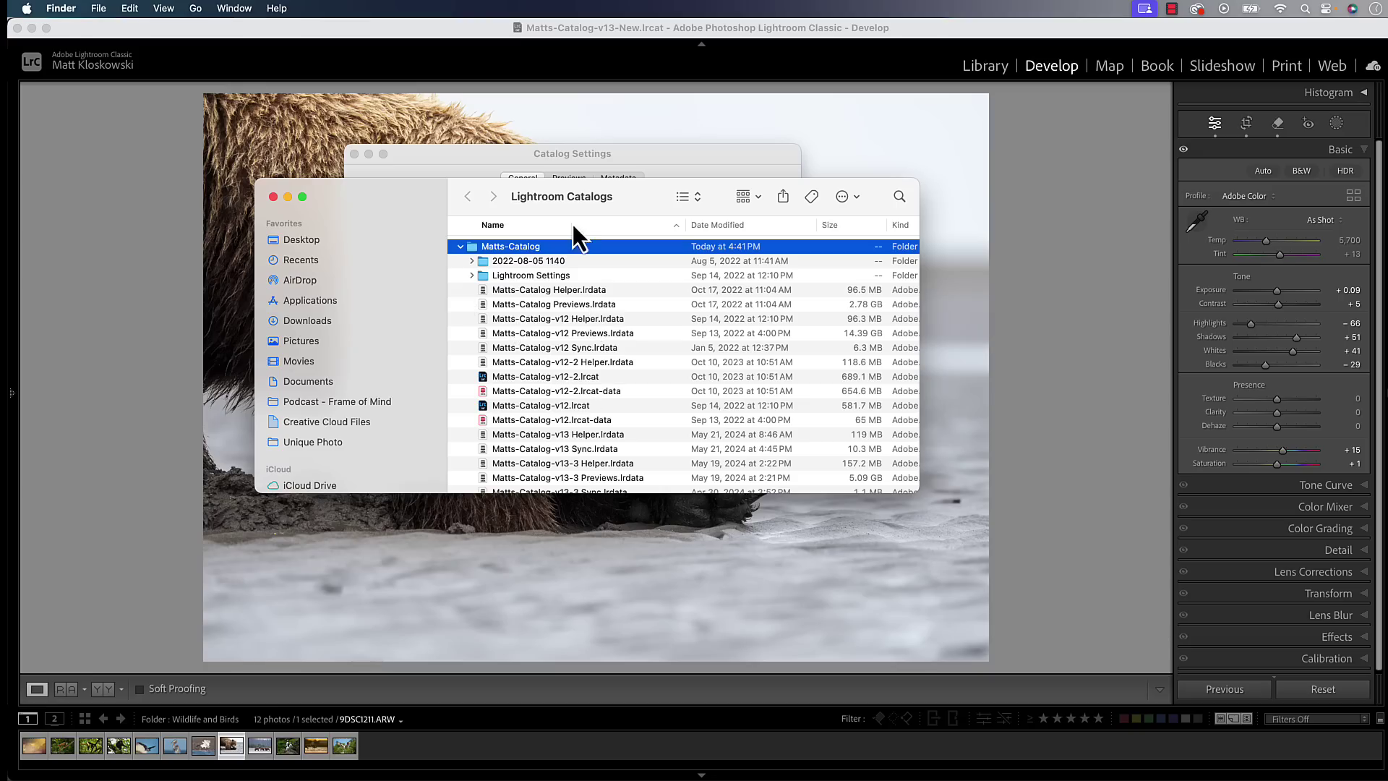
Switch Catalog Settings to its Previews tab and close the Finder window
click(623, 161)
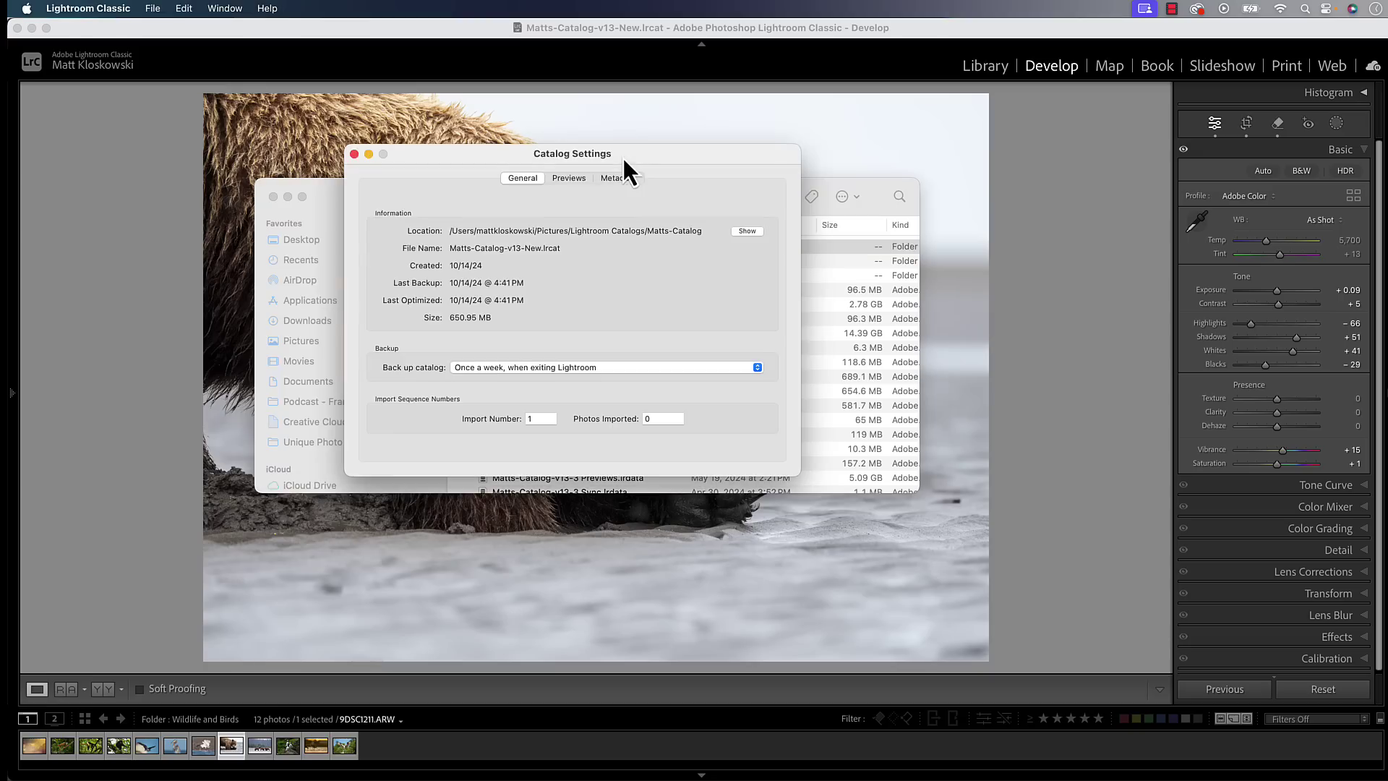
click(561, 181)
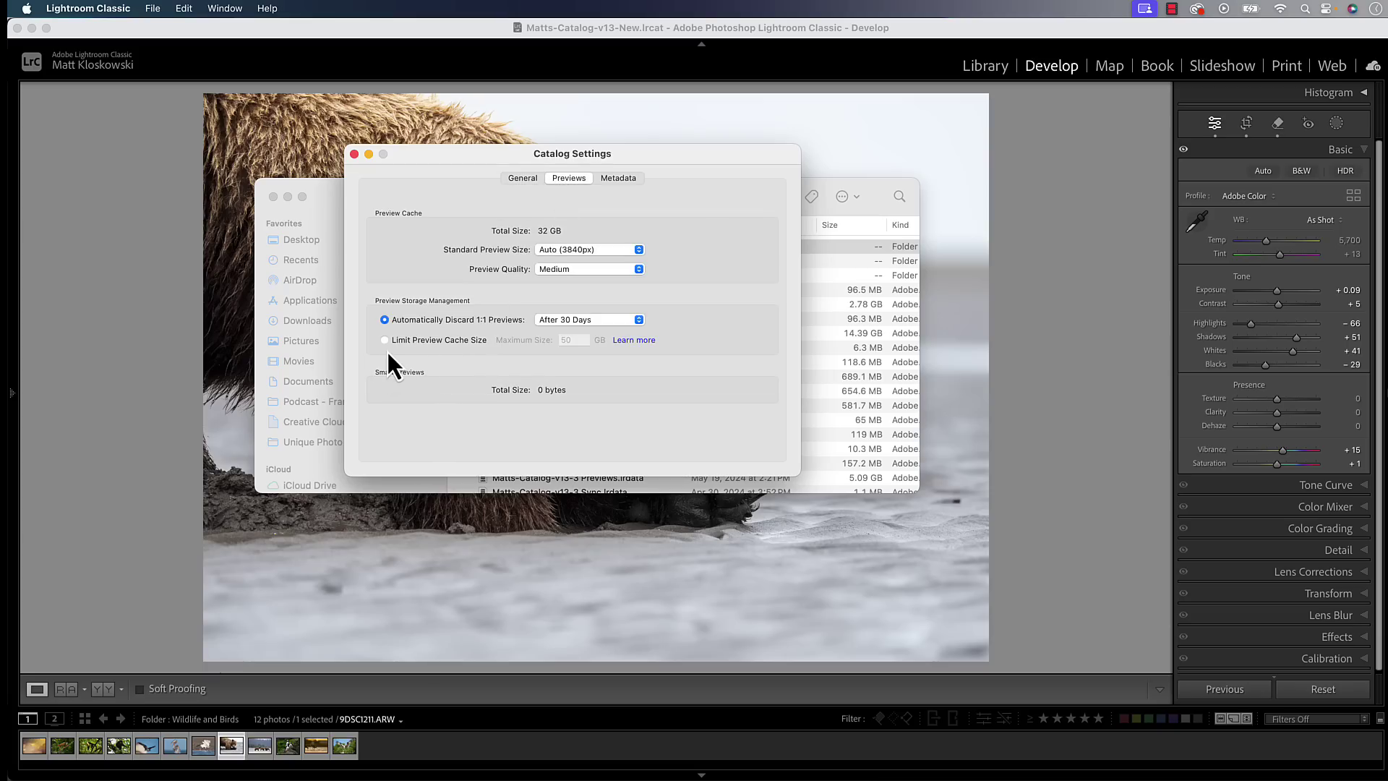
click(273, 196)
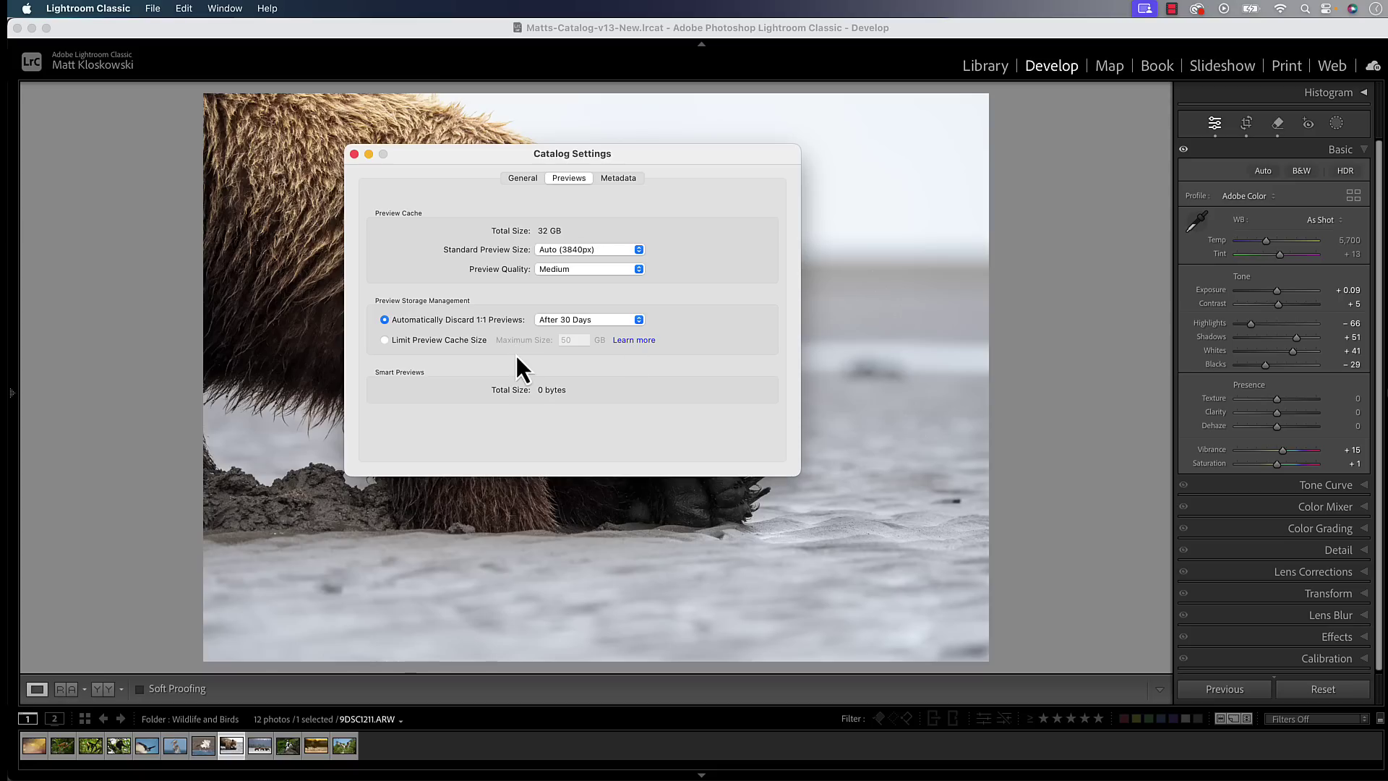
Close Catalog Settings, then open File > Export and scroll down to Content Credentials
click(353, 154)
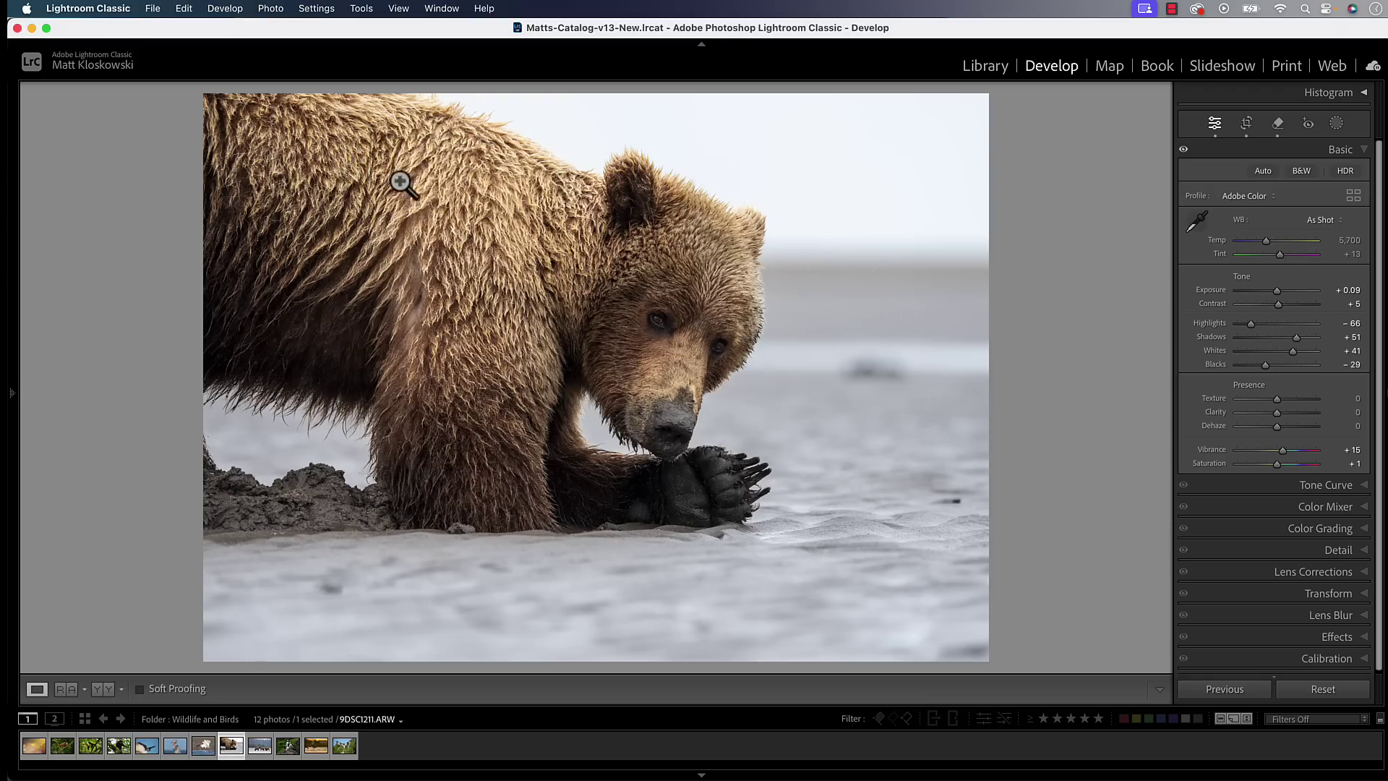
click(153, 8)
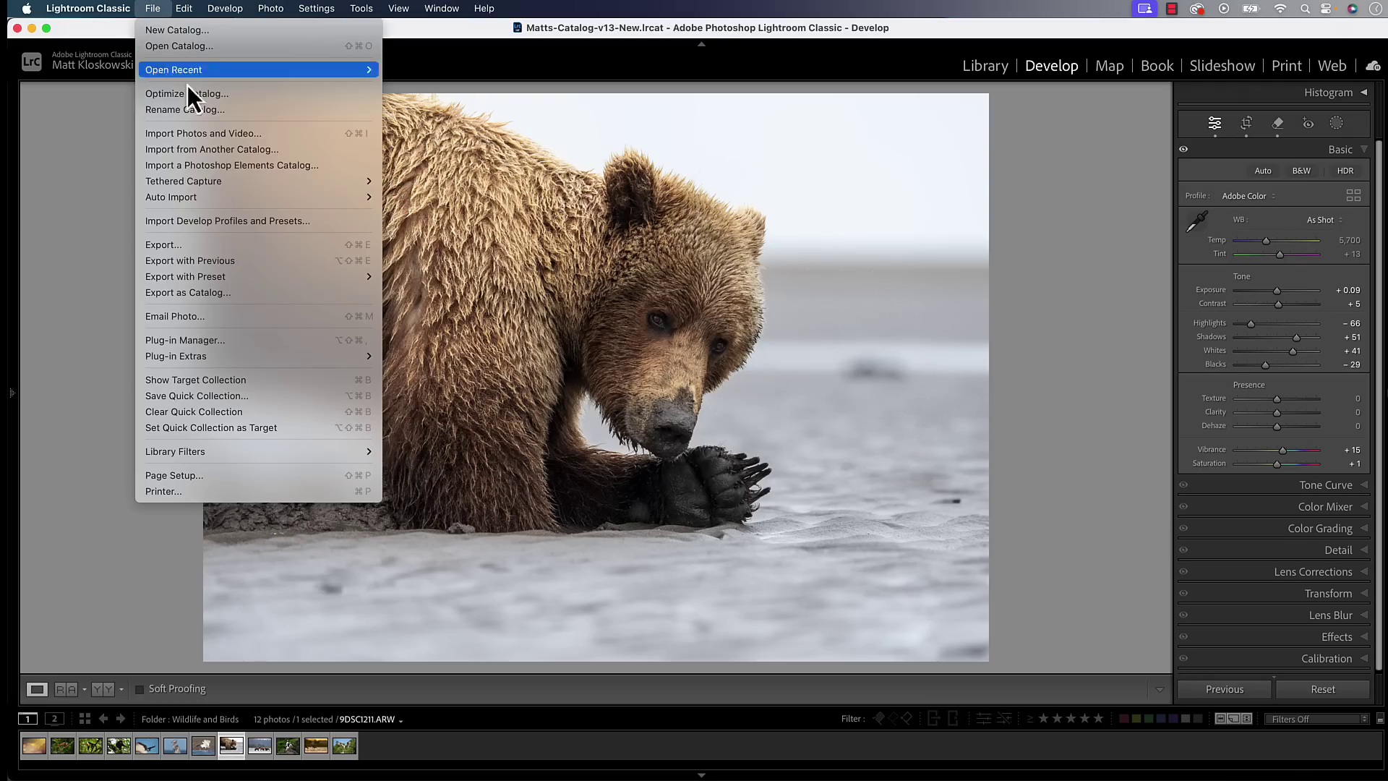
click(188, 244)
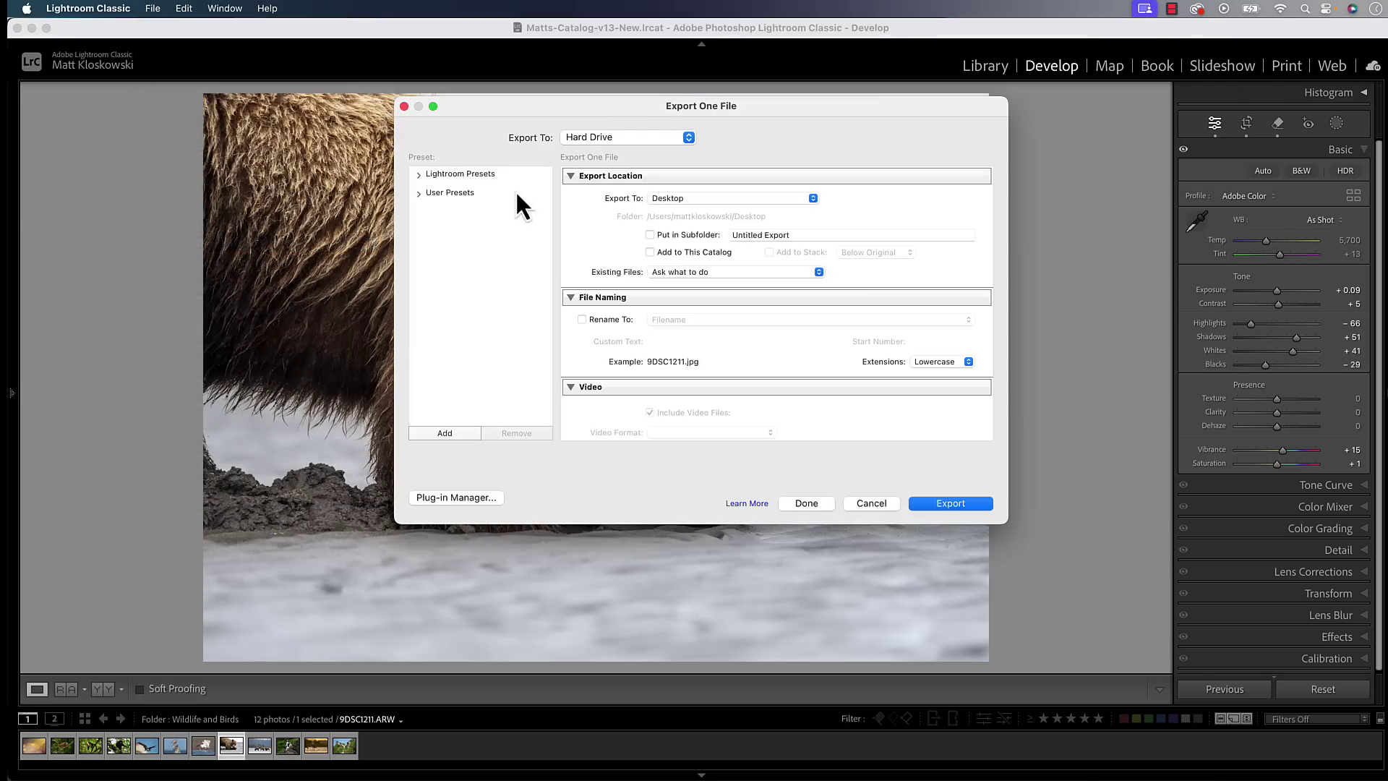
scroll(676, 302, down, 5)
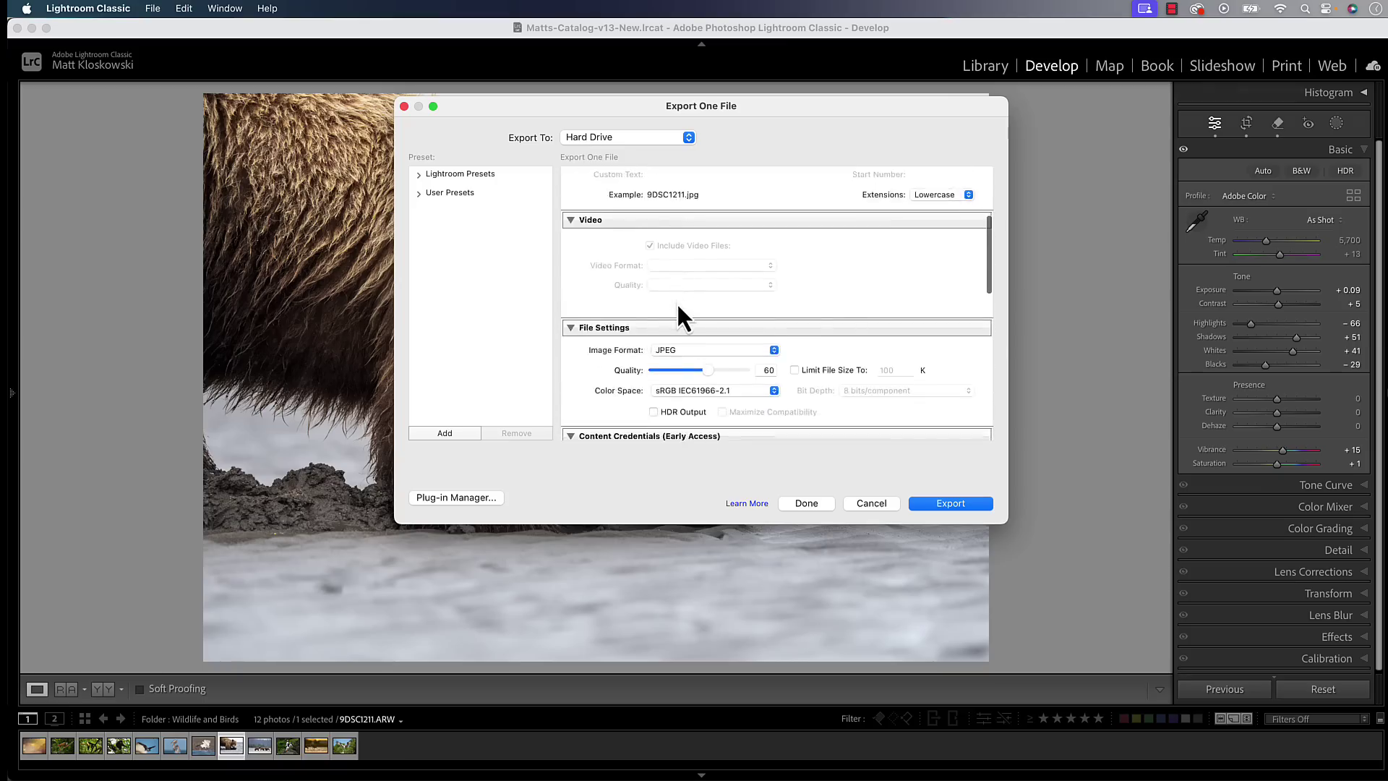
scroll(677, 302, down, 5)
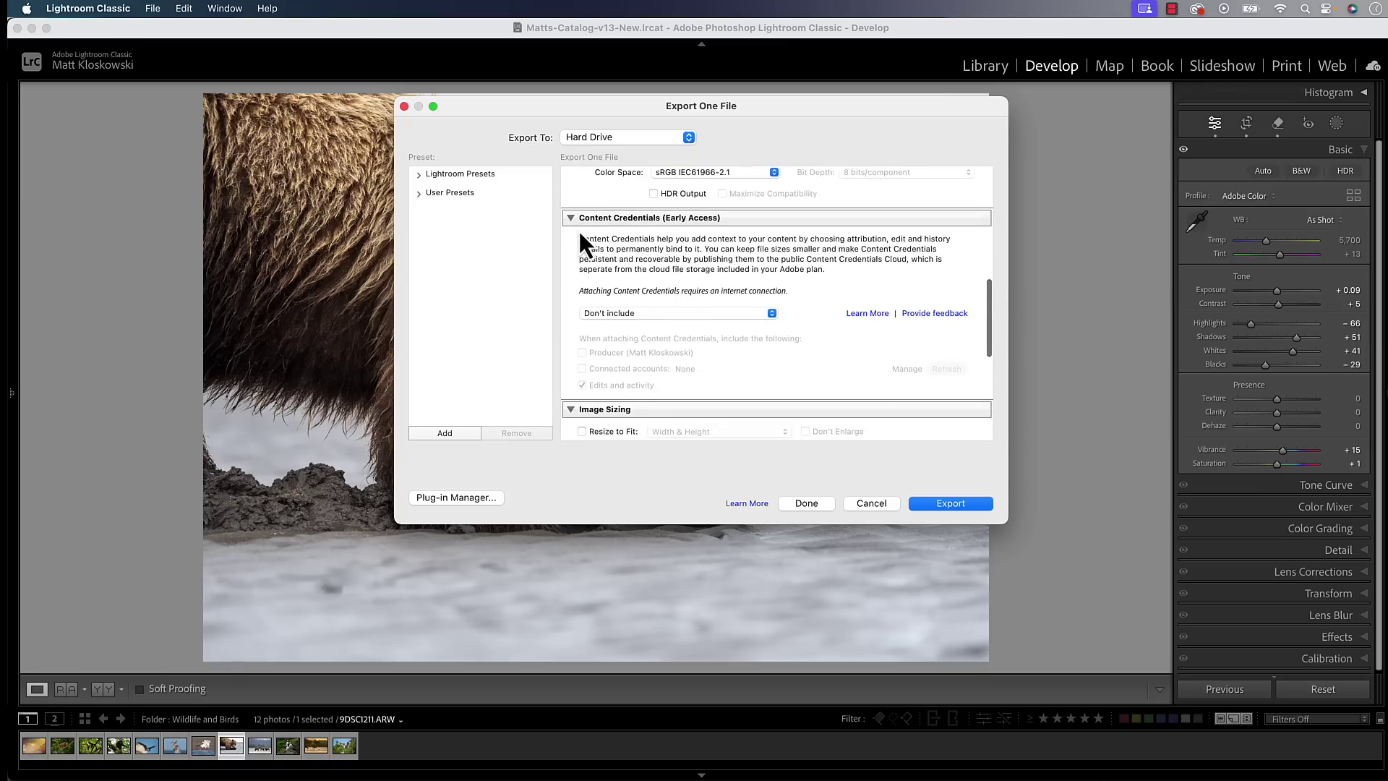
scroll(695, 271, down, 2)
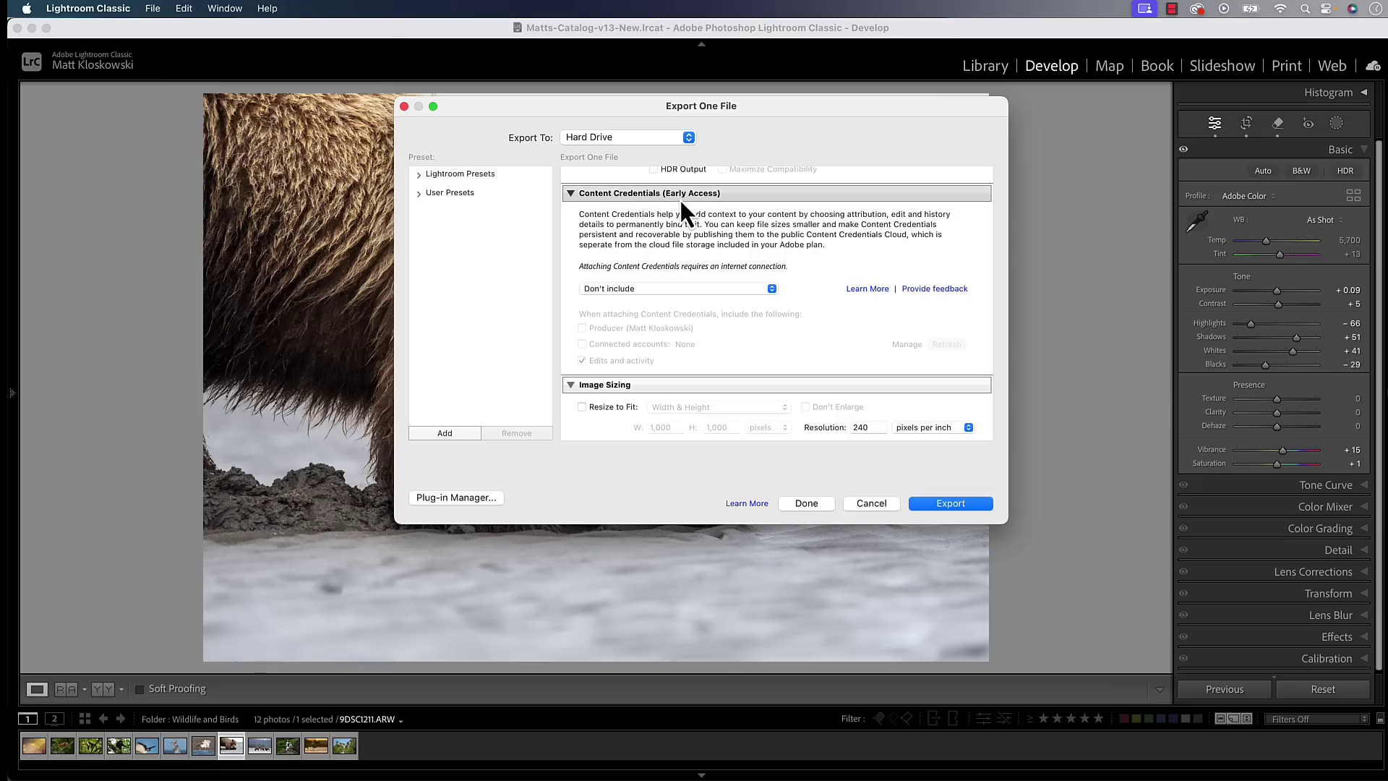
Set the export's Content Credentials option to Attach to files
click(605, 288)
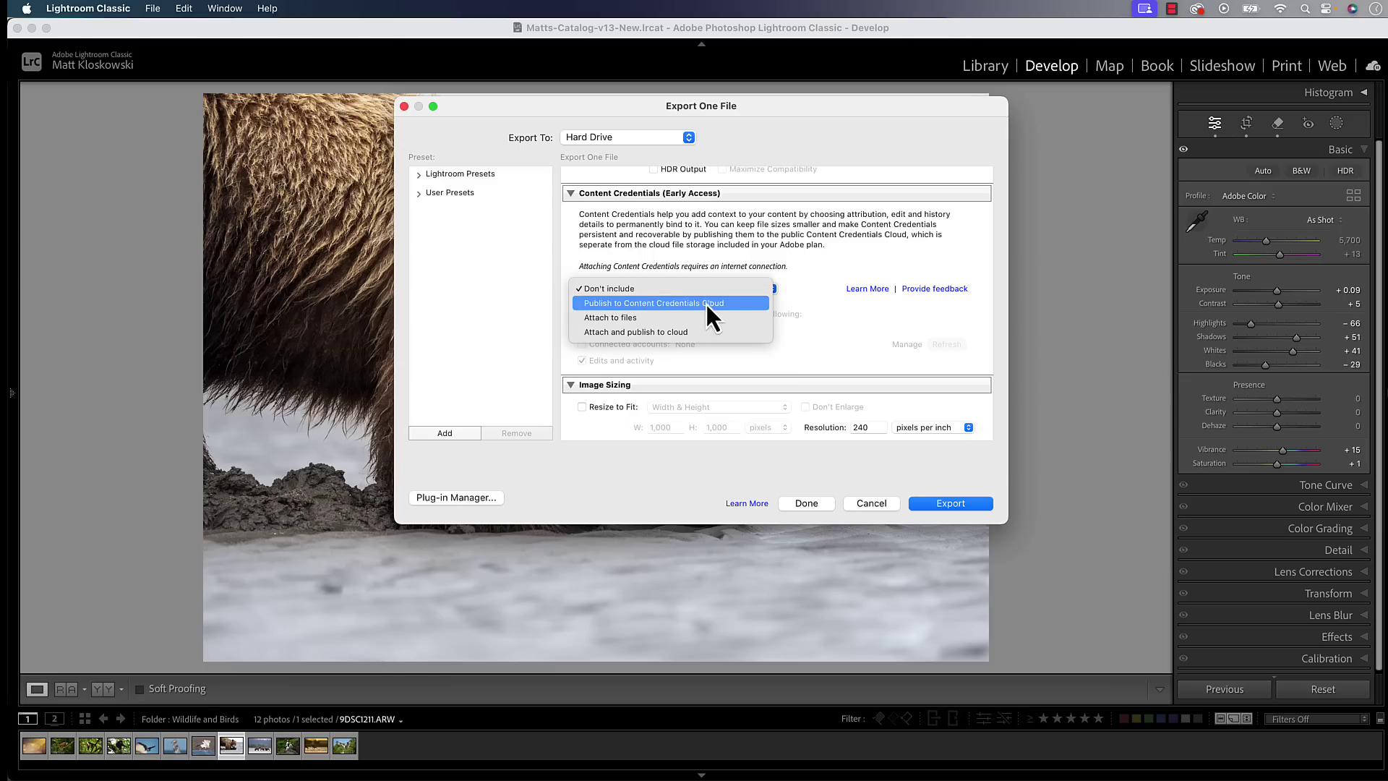
click(637, 320)
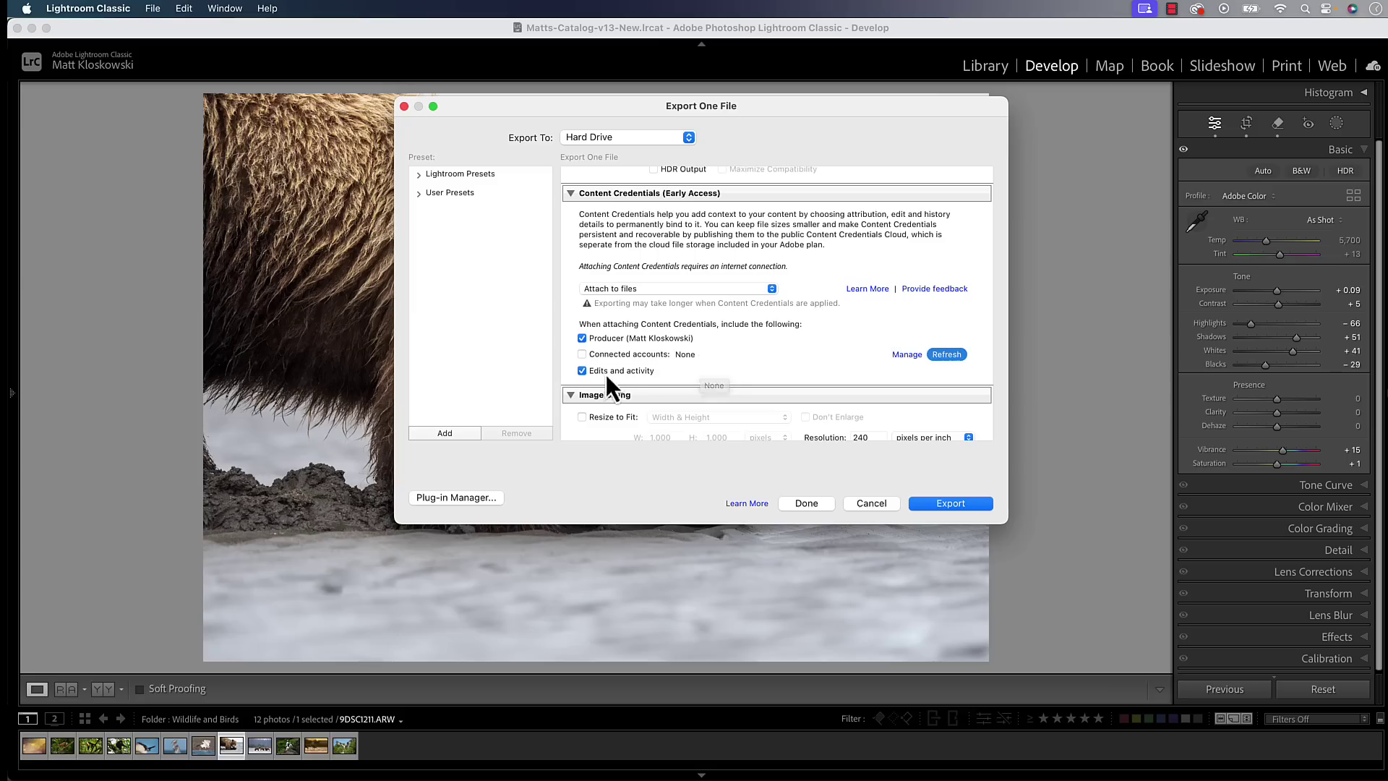
scroll(743, 340, up, 1)
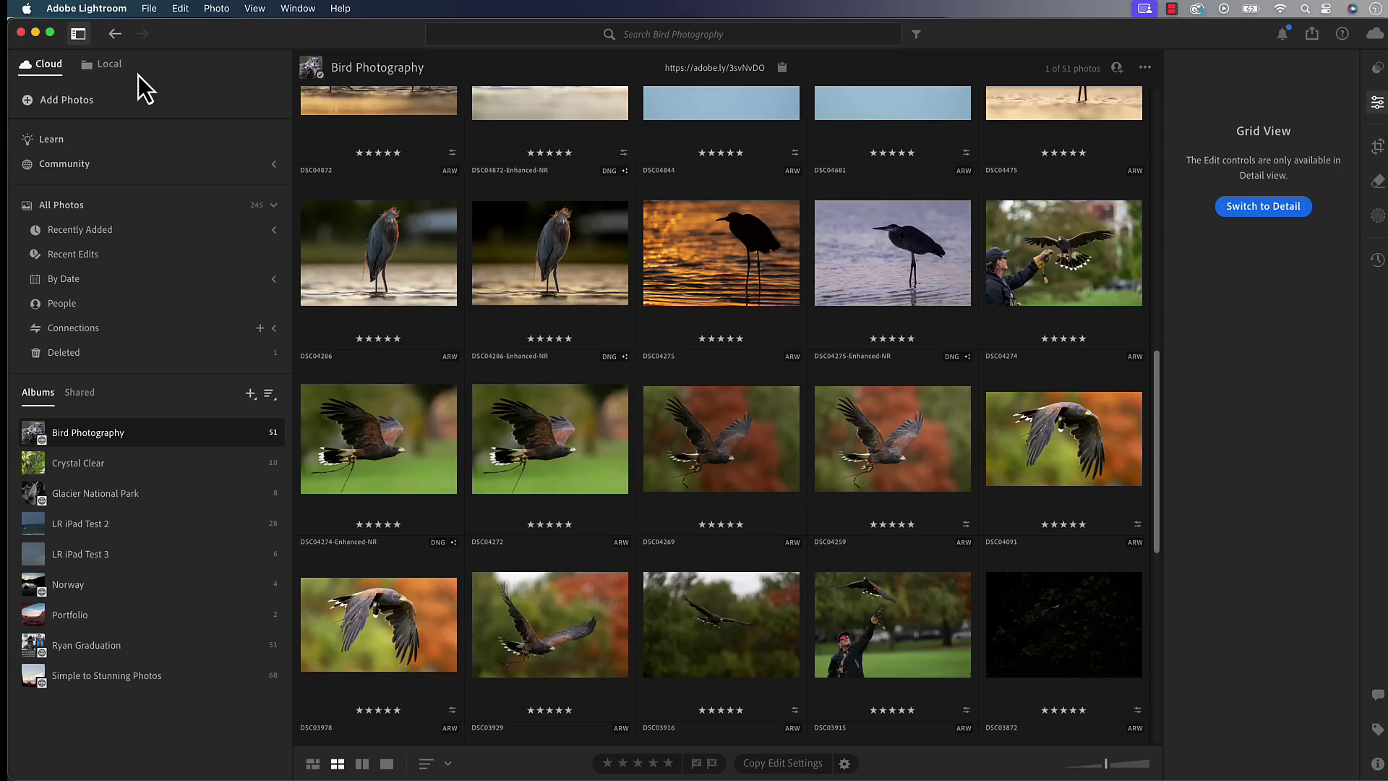
Glance through the local Italy Trip folder, then go back to the cloud albums
click(102, 65)
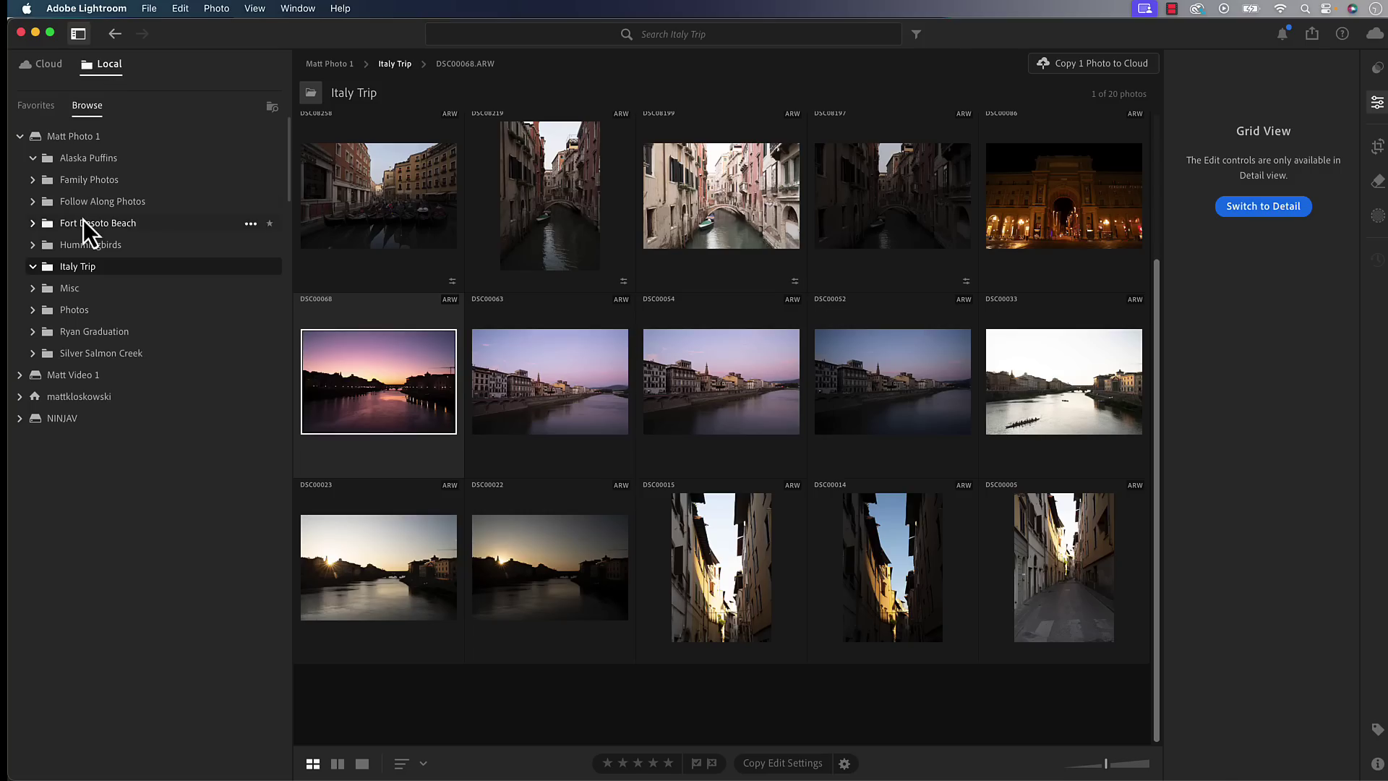
click(43, 69)
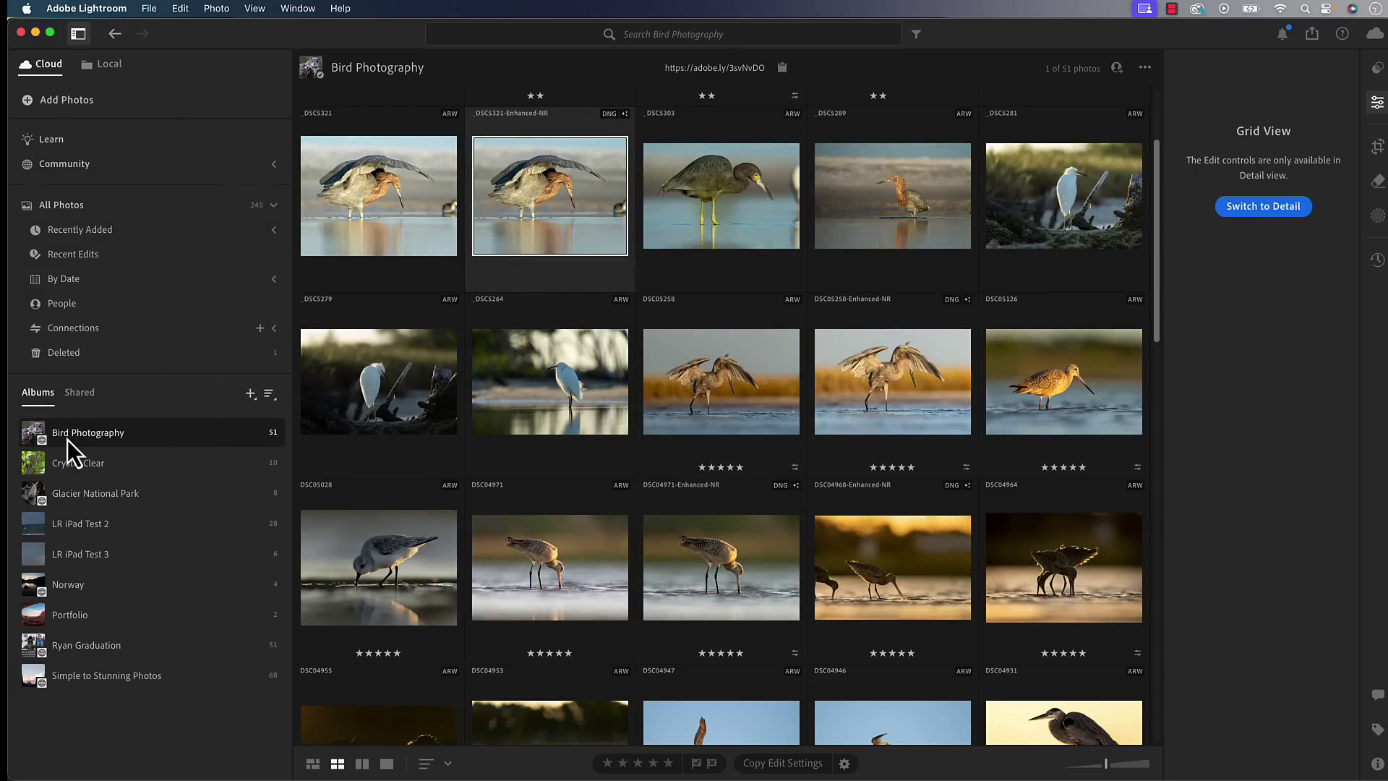
Start a new smart album and title it 'My Smart Album'
click(250, 394)
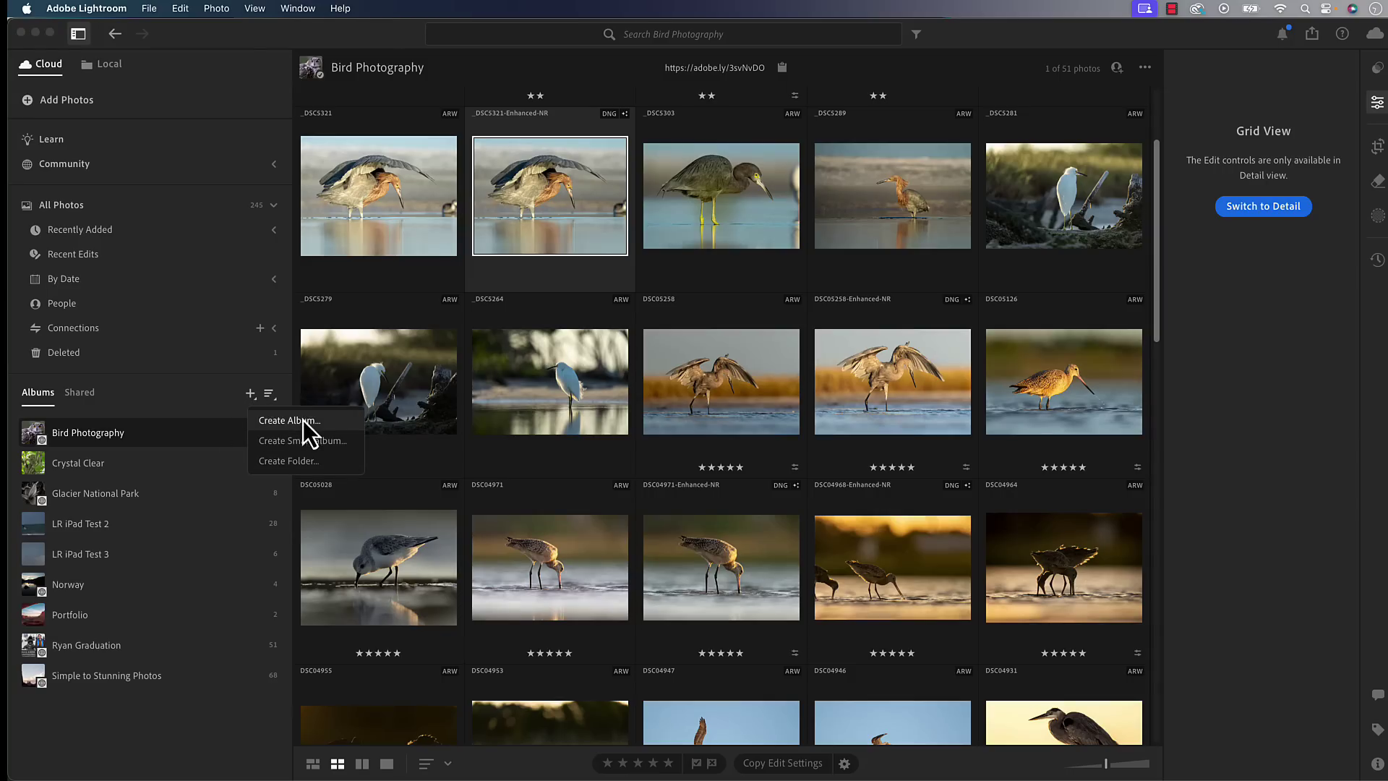
click(40, 74)
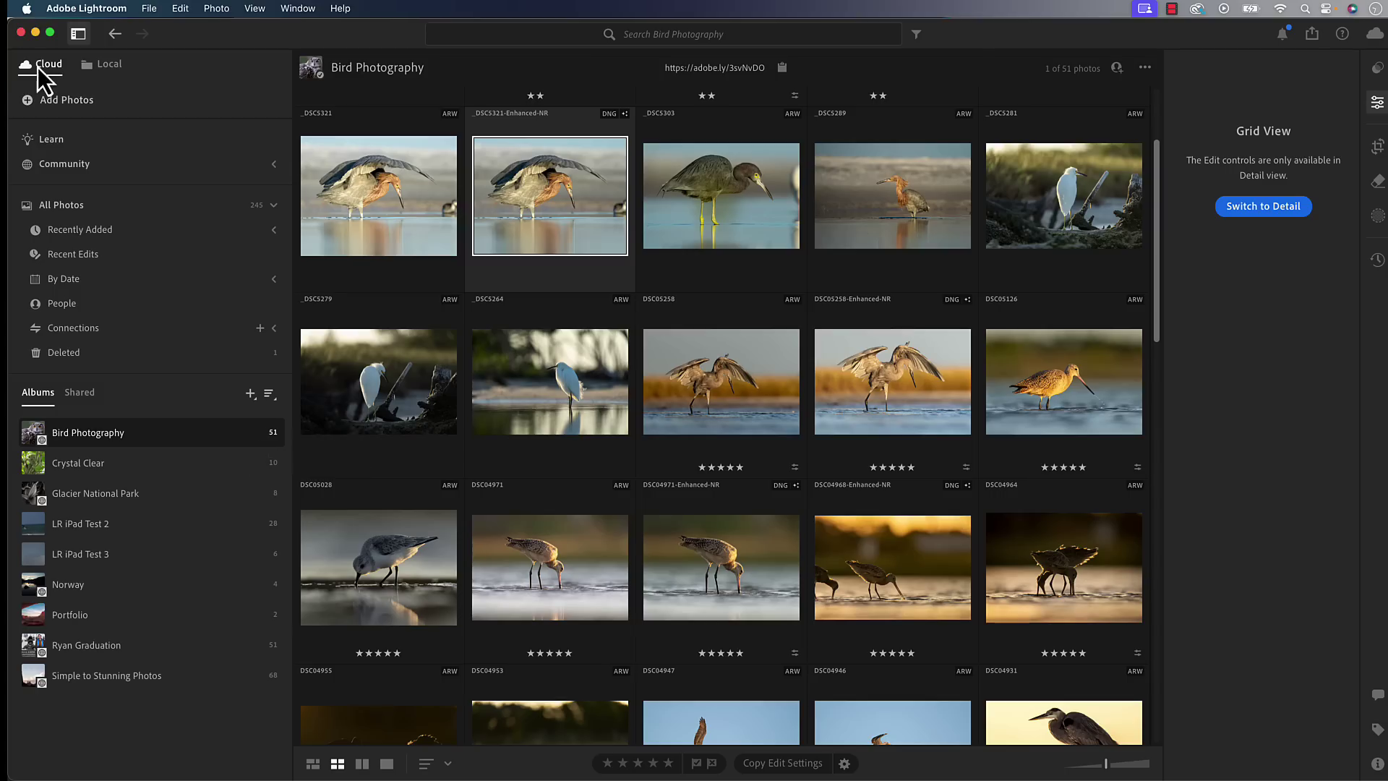
click(251, 394)
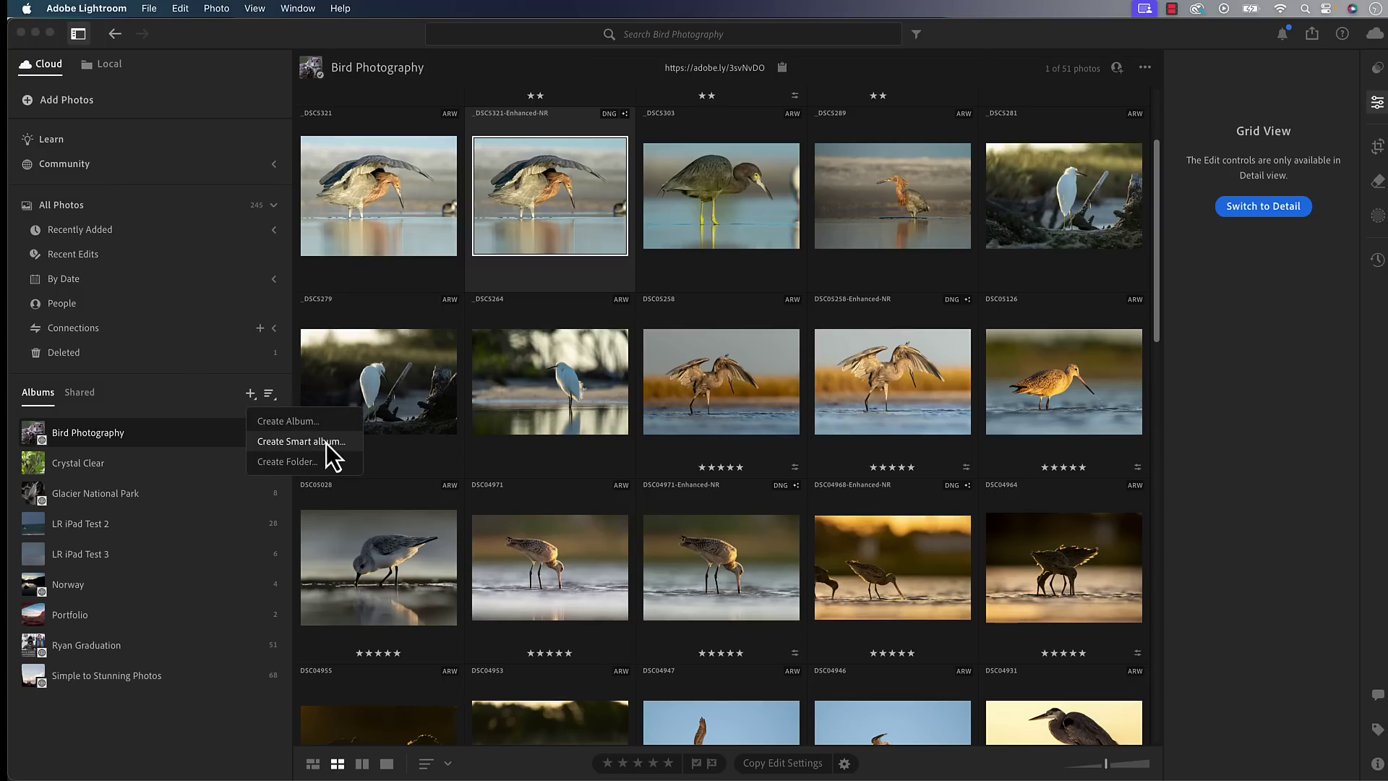
click(327, 444)
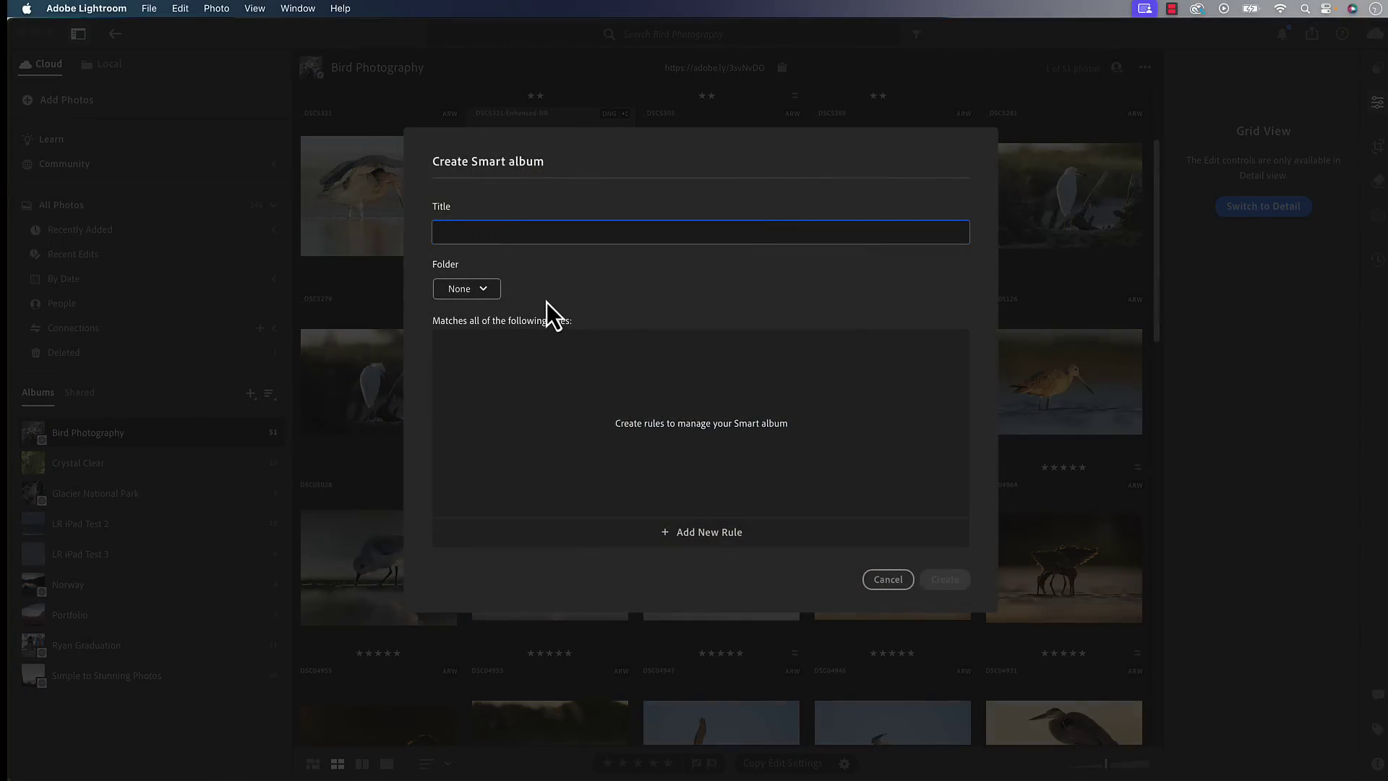
text(My Smart Album)
Add a Rating rule that requires five stars
click(682, 535)
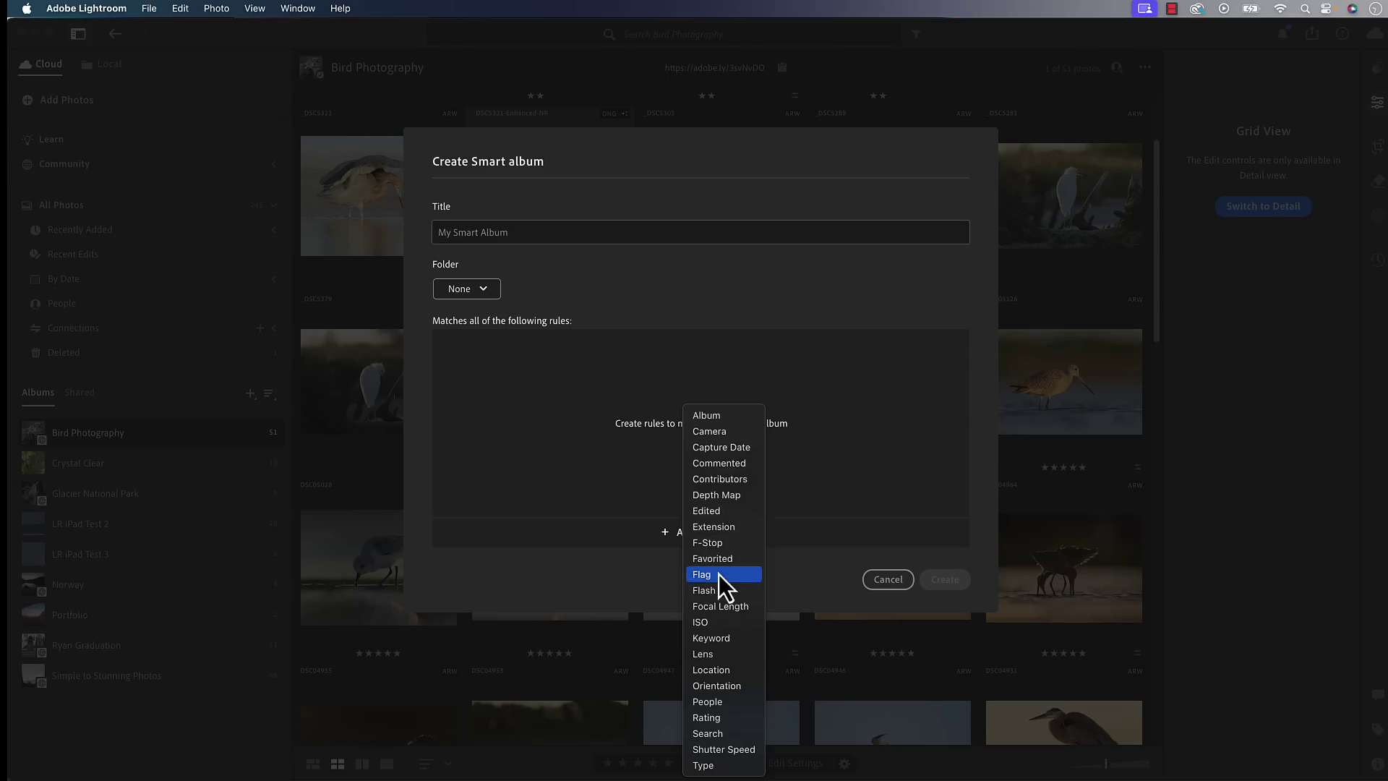
click(705, 717)
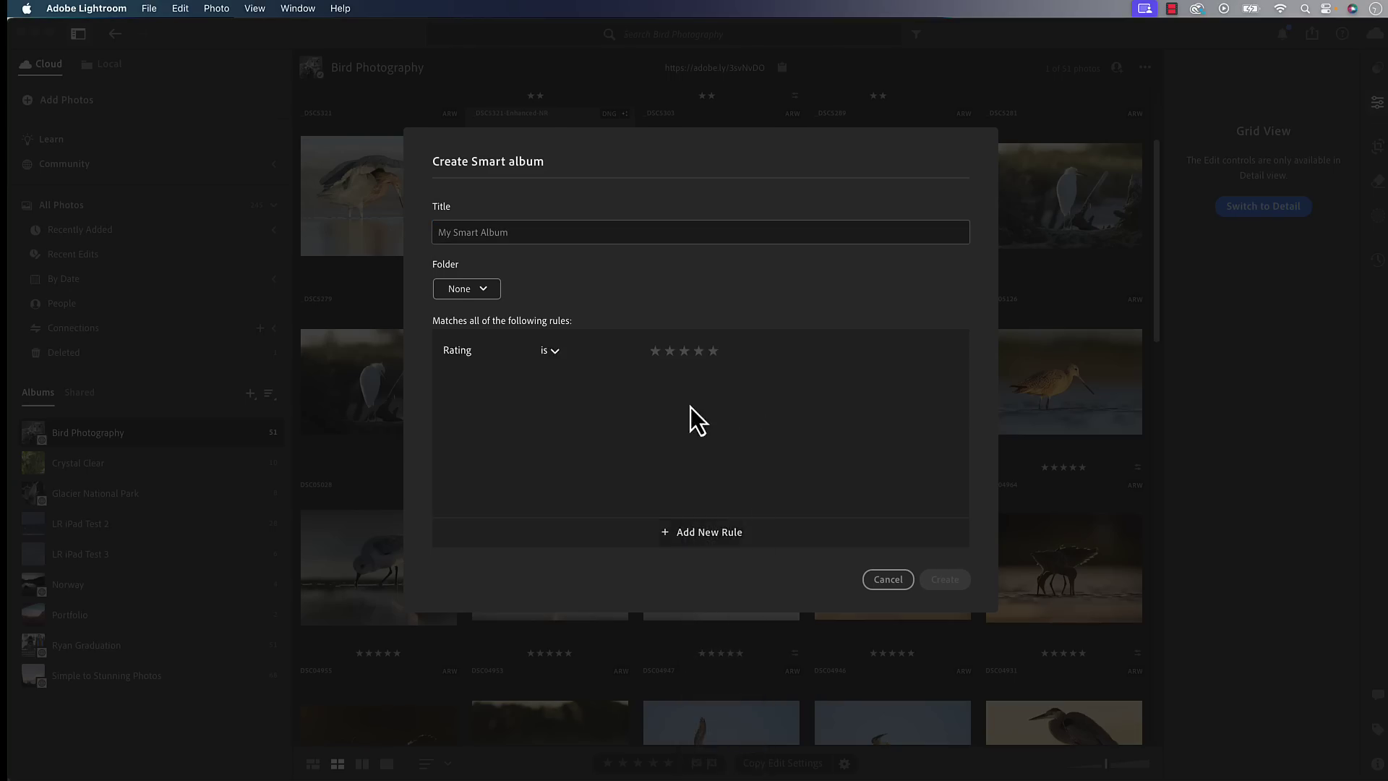
click(713, 351)
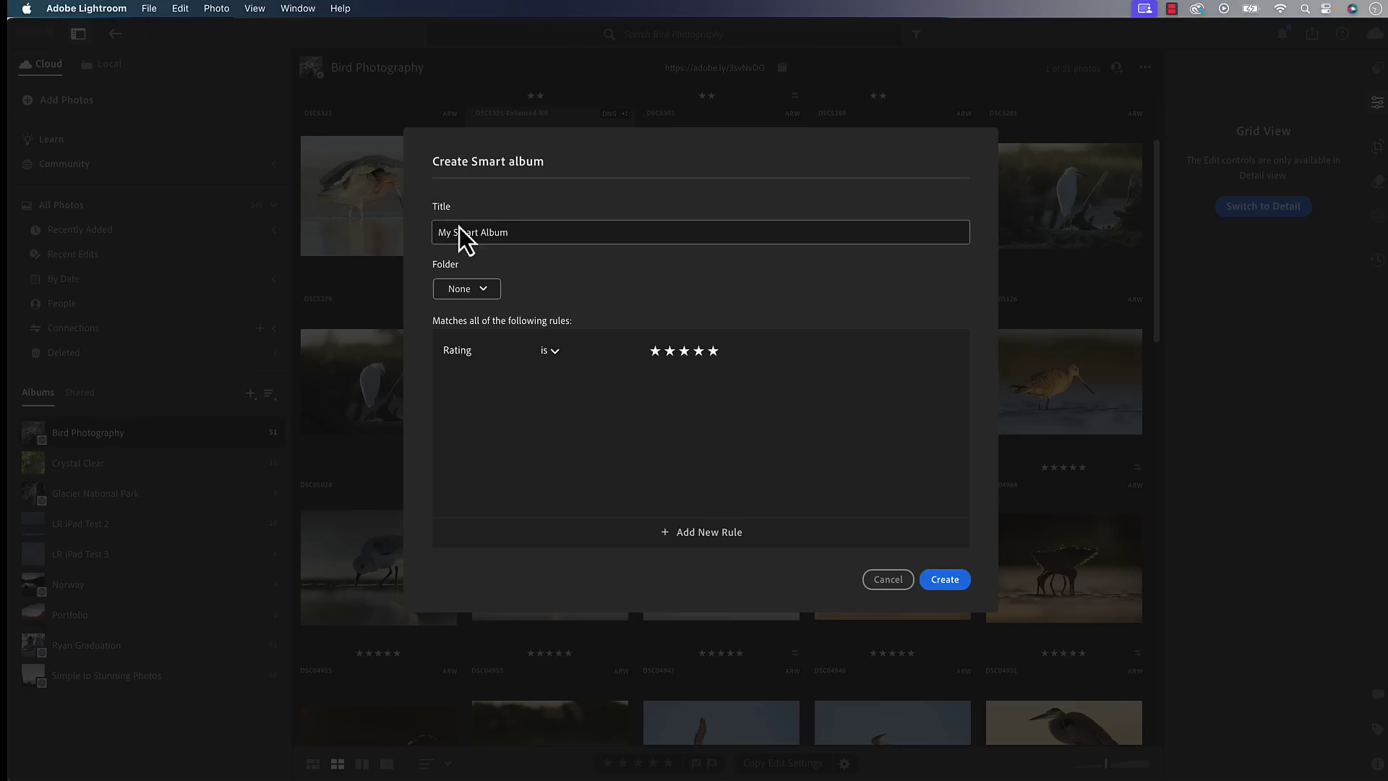
Create My Smart Album, compare it with Bird Photography, and scroll its 84 five-star photos
click(950, 582)
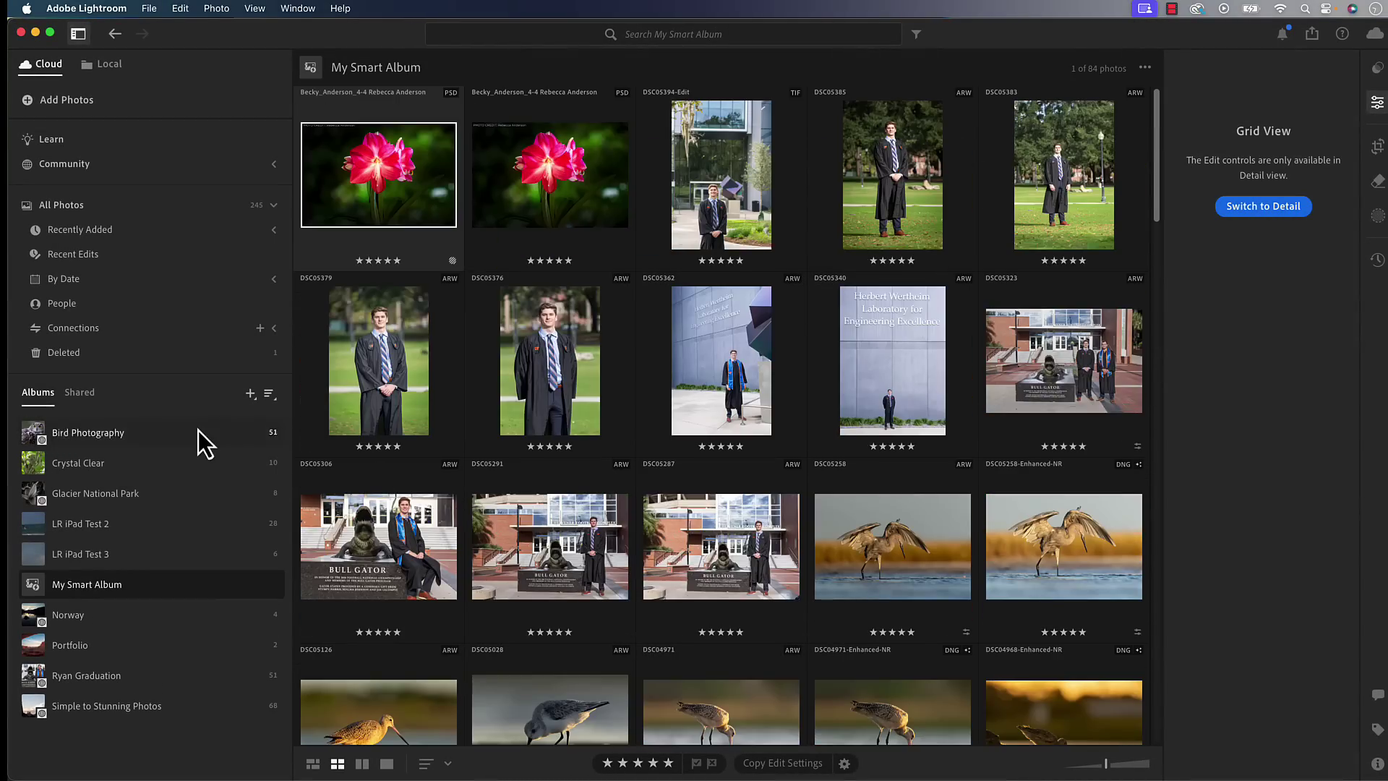
click(190, 432)
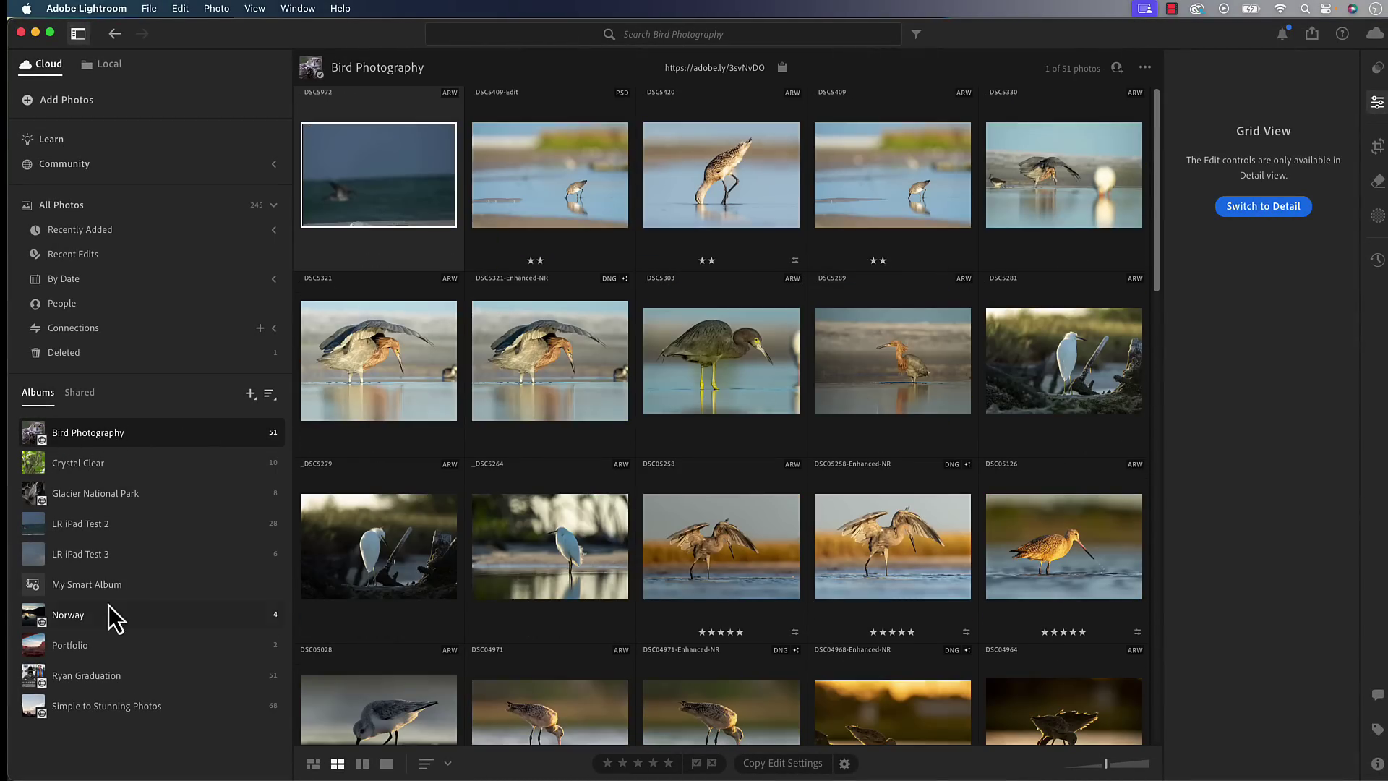
click(115, 584)
scroll(664, 388, down, 10)
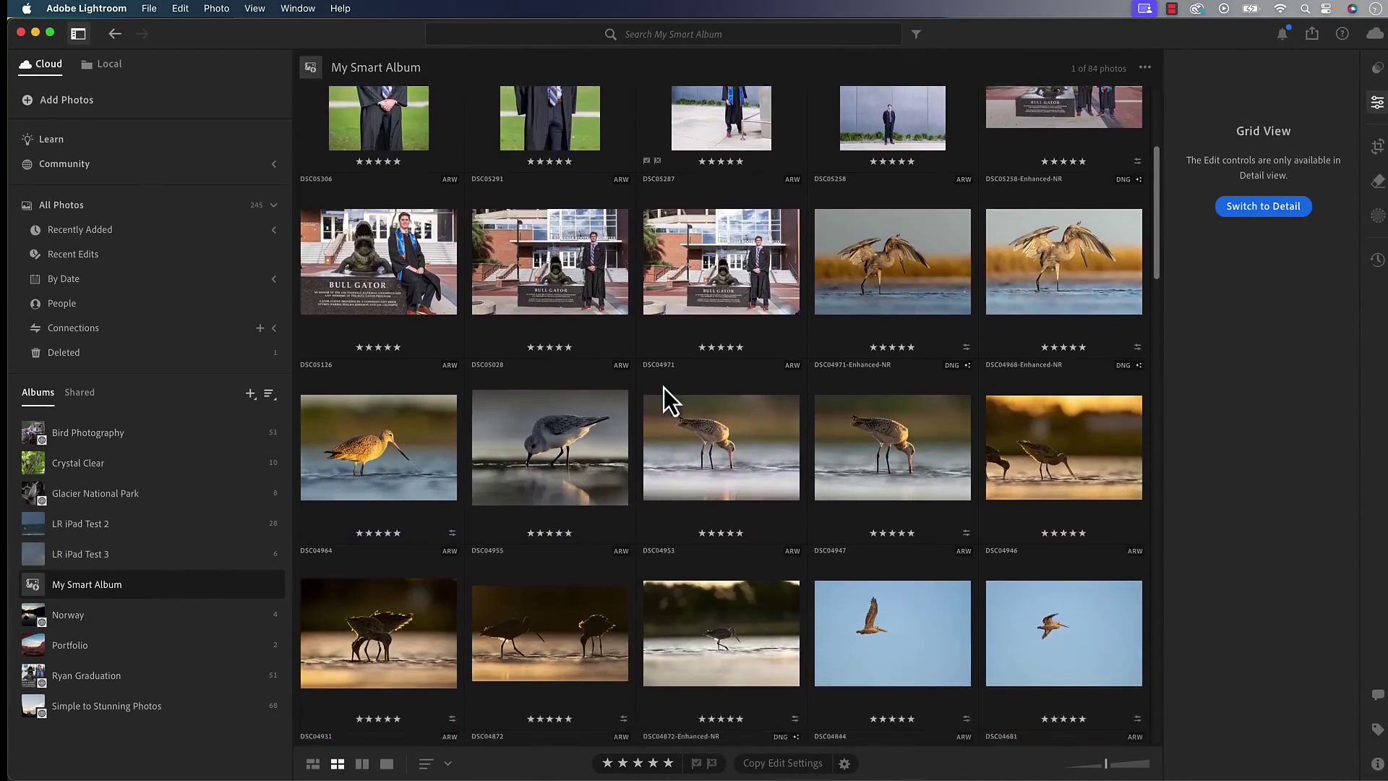
scroll(664, 388, up, 6)
scroll(664, 388, down, 3)
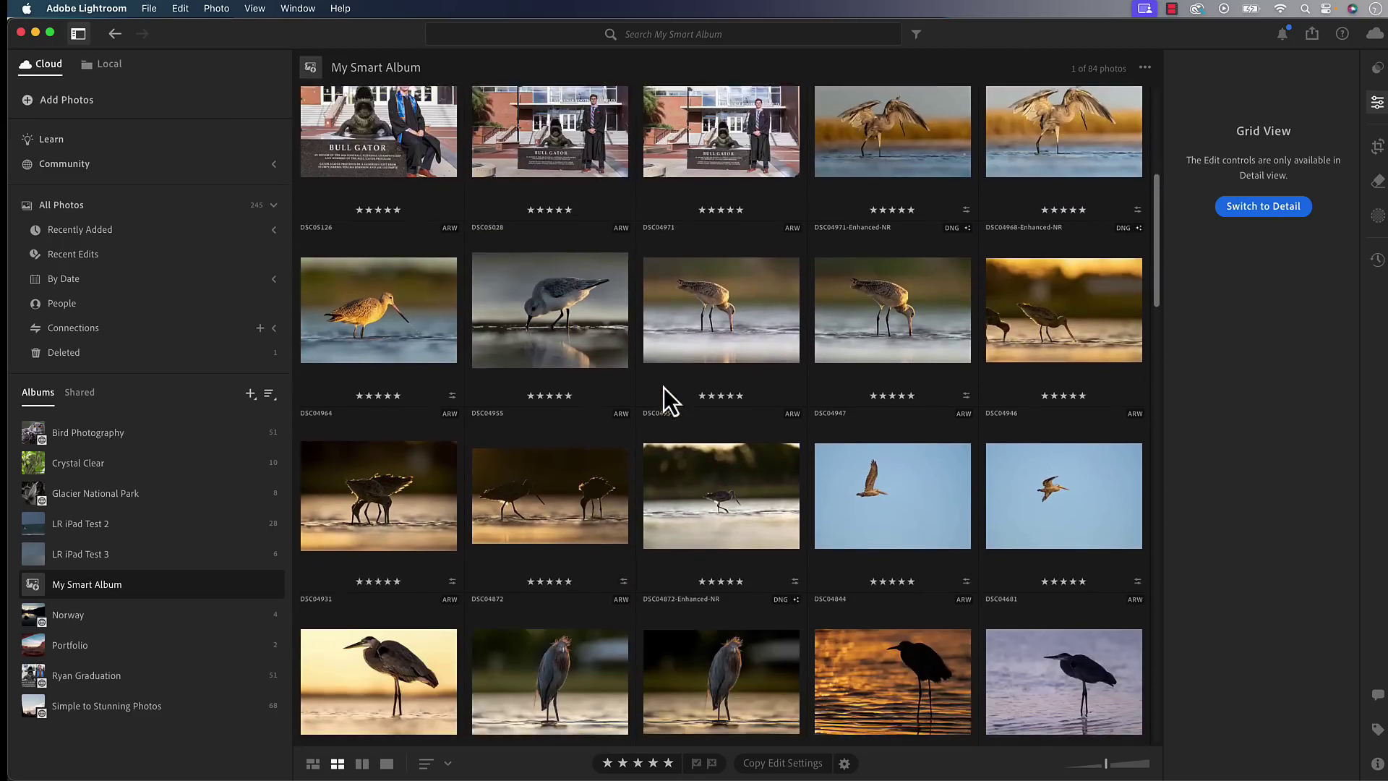
scroll(663, 387, up, 1)
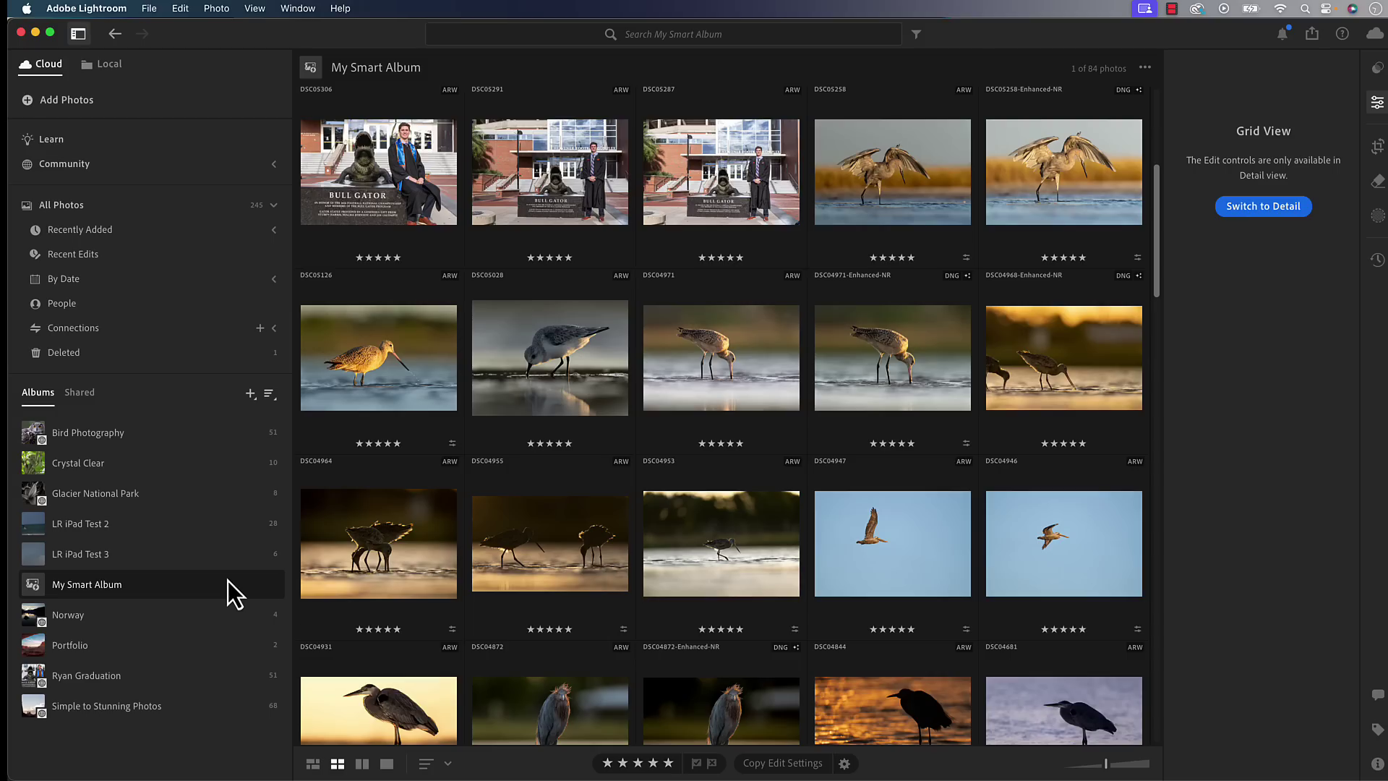
Open local canal photo DSC08219 in Detail view and expand the Premium Adaptive: Sky presets
click(110, 67)
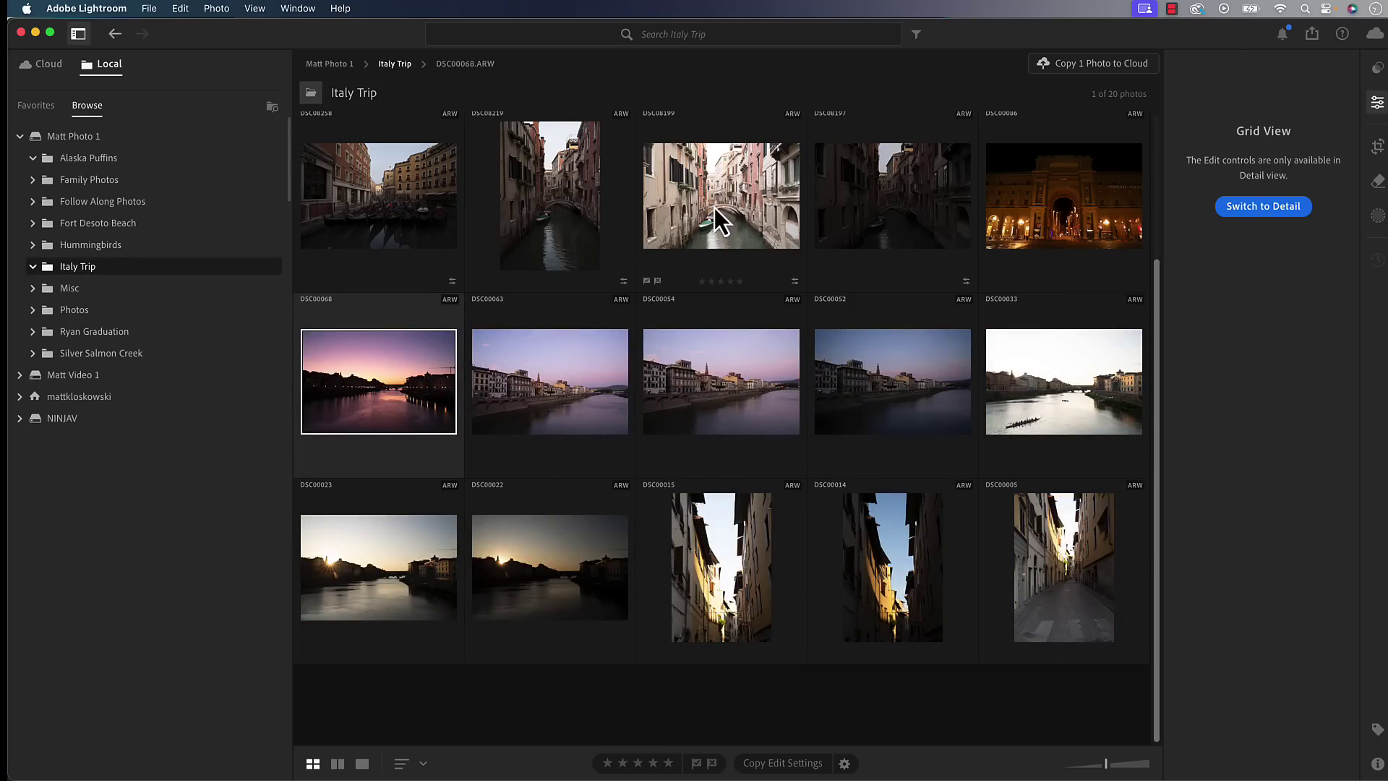
click(572, 213)
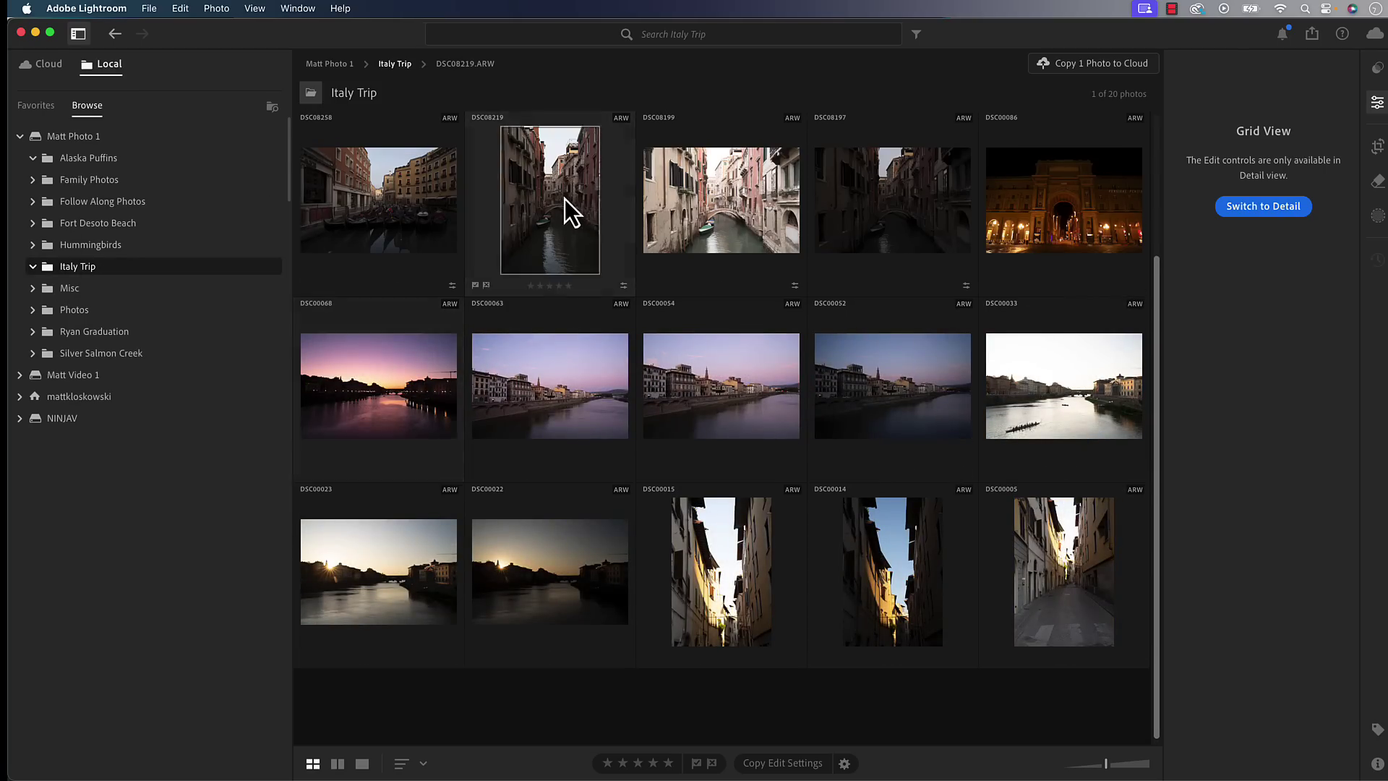
click(1282, 210)
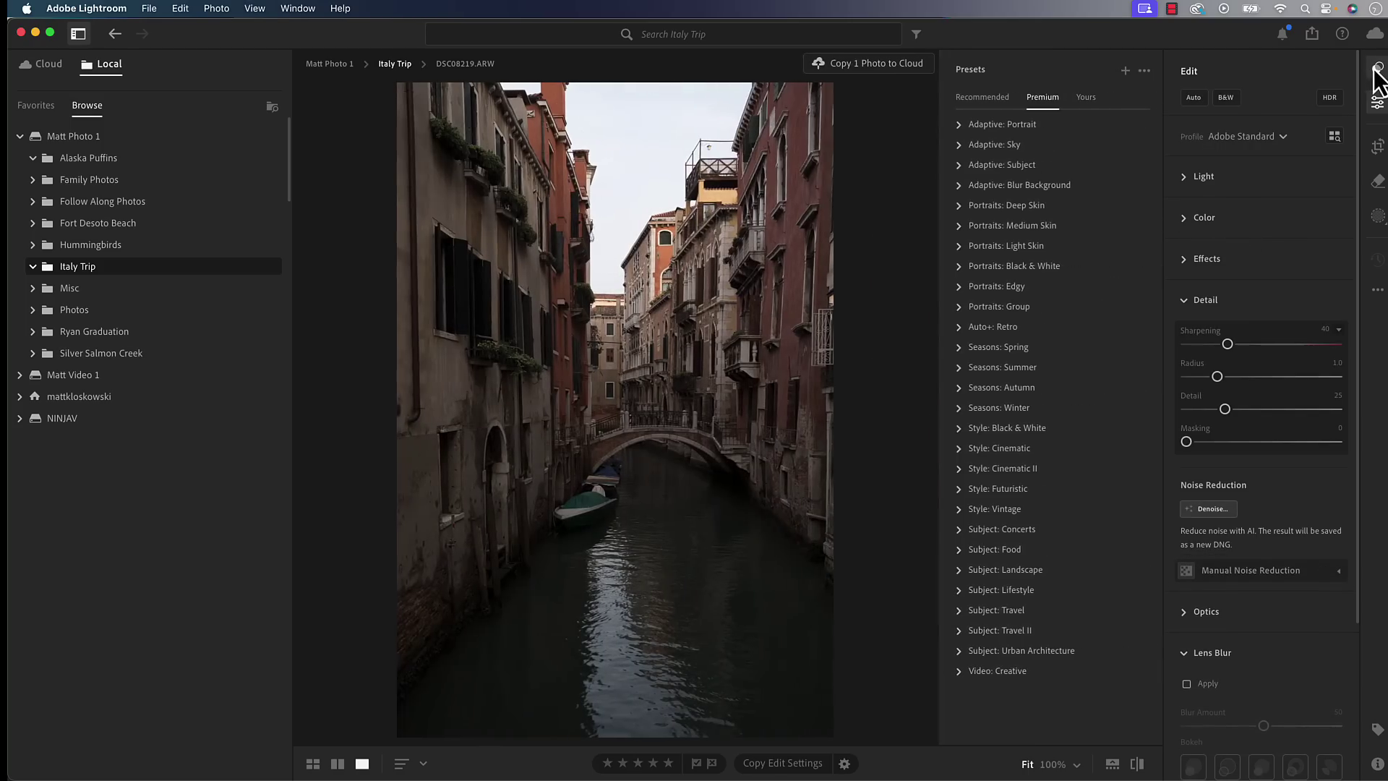
click(1377, 68)
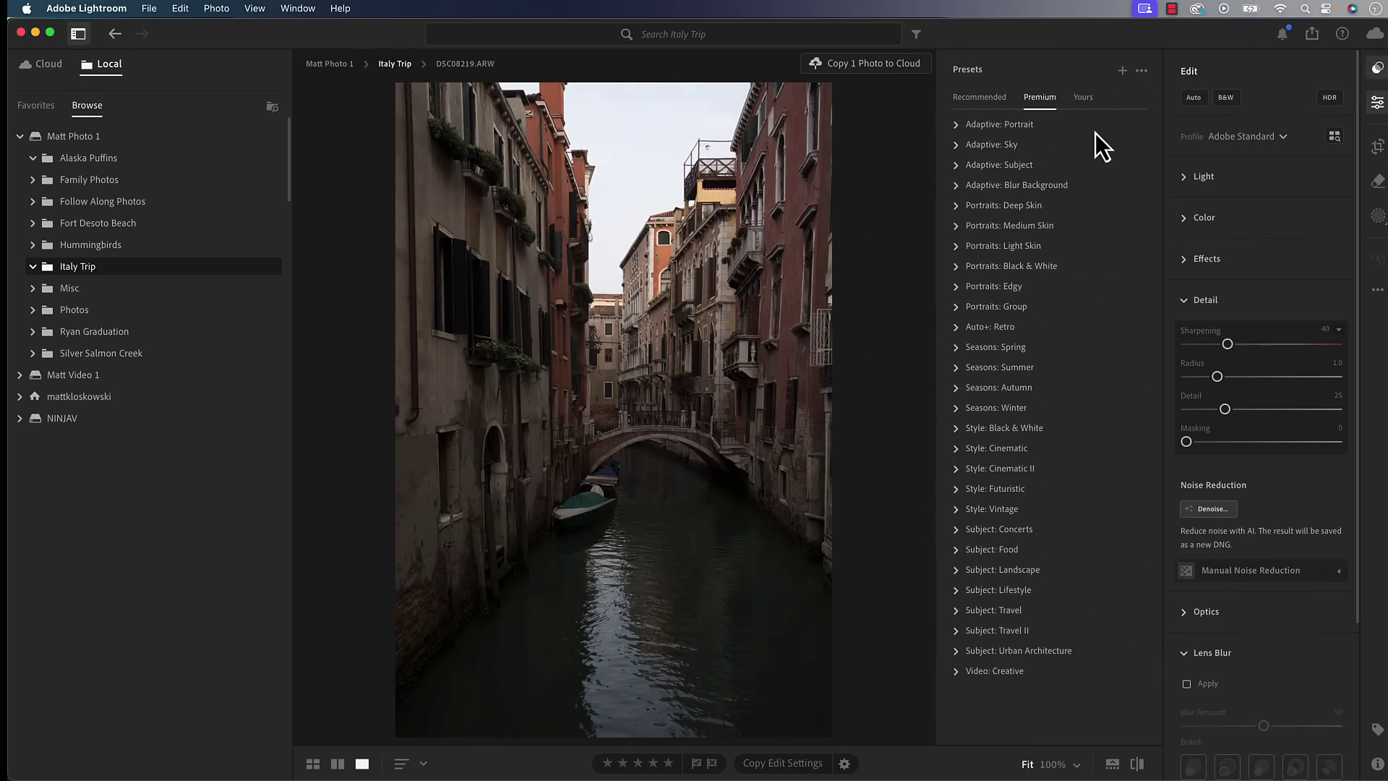
click(956, 148)
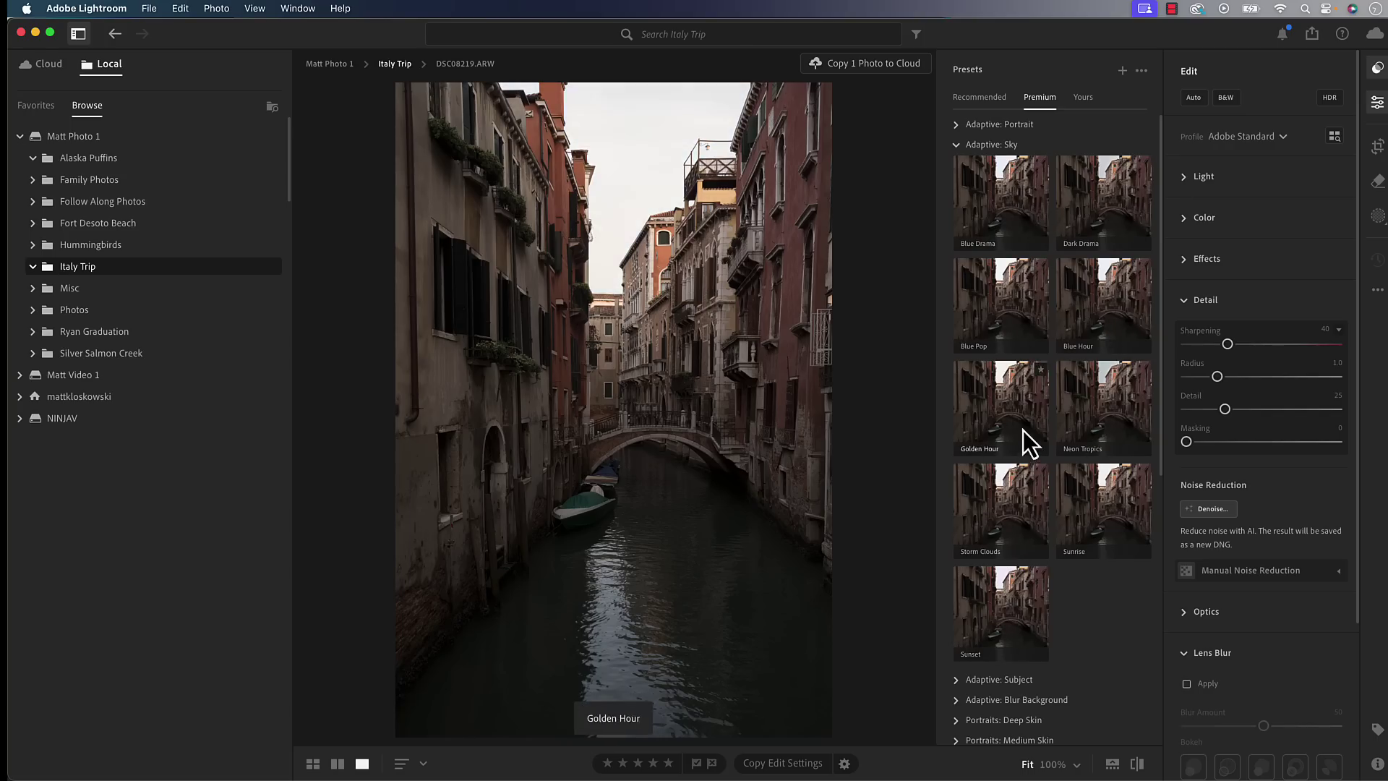
Collapse Adaptive: Sky under Premium and WP Exposure AI Presets under Yours, ending on Premium
click(1142, 71)
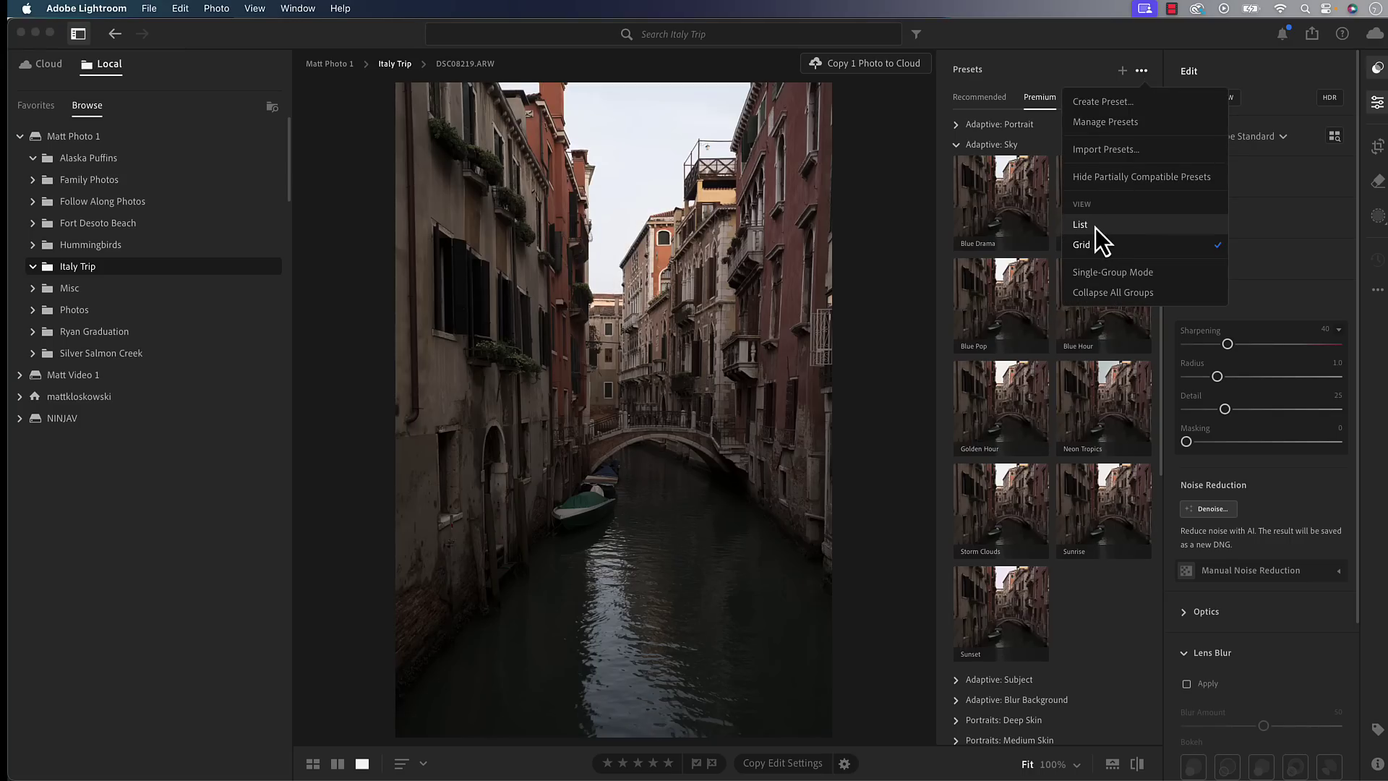
click(1123, 33)
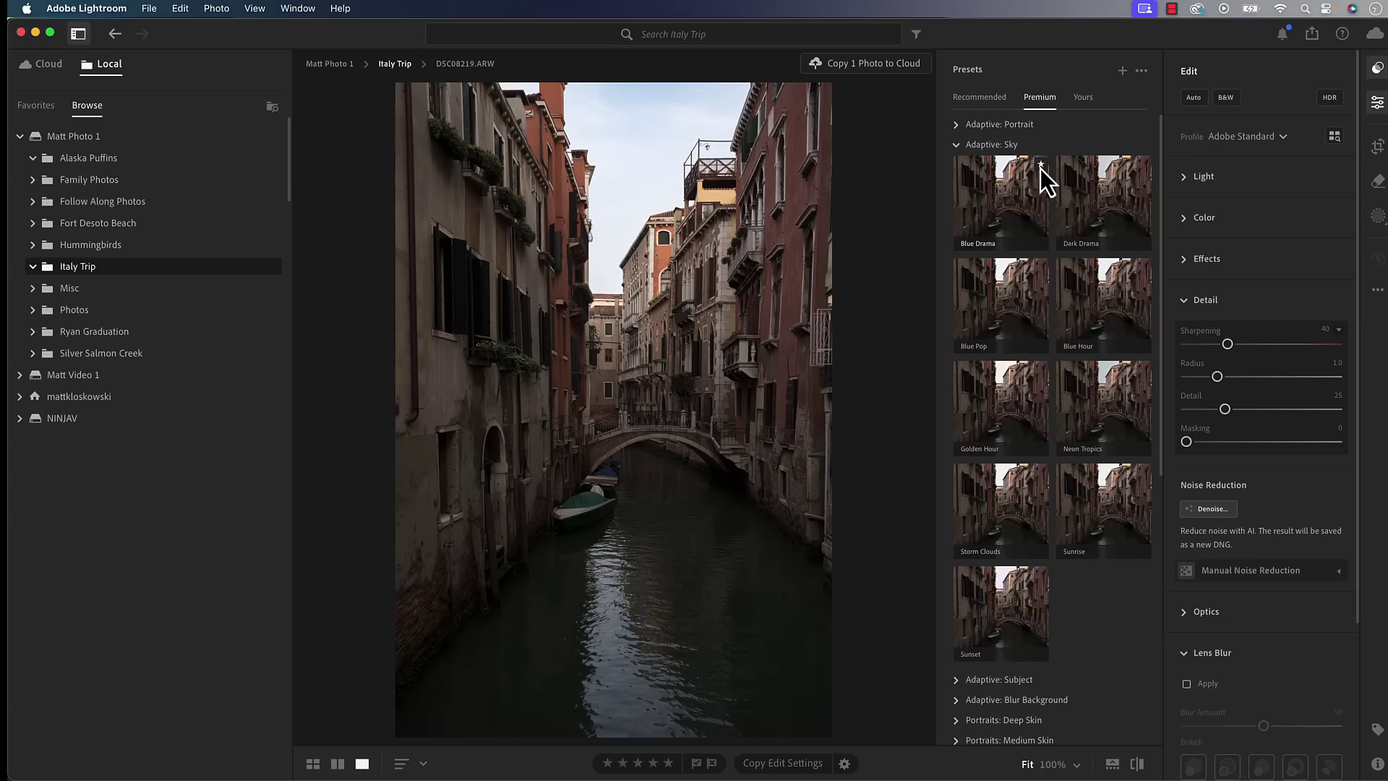
click(957, 145)
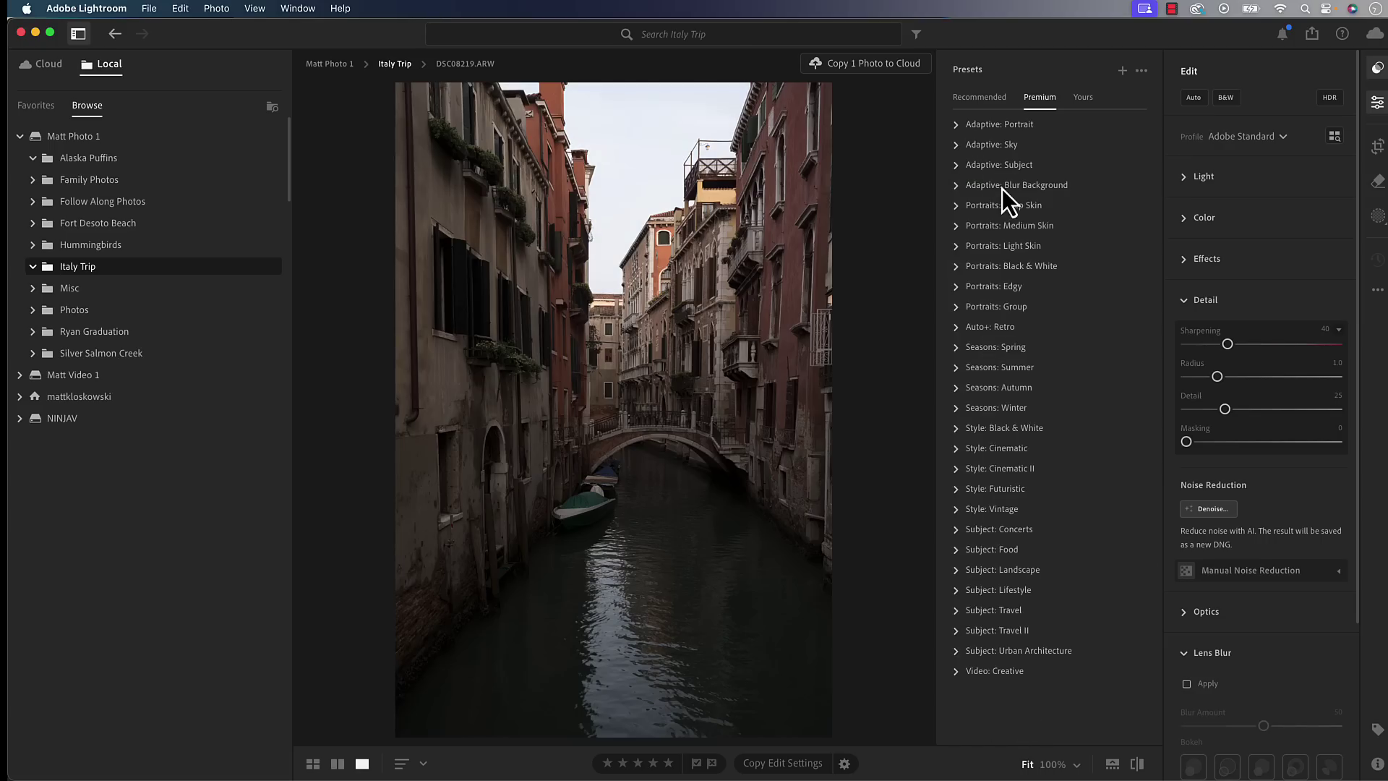
click(1081, 101)
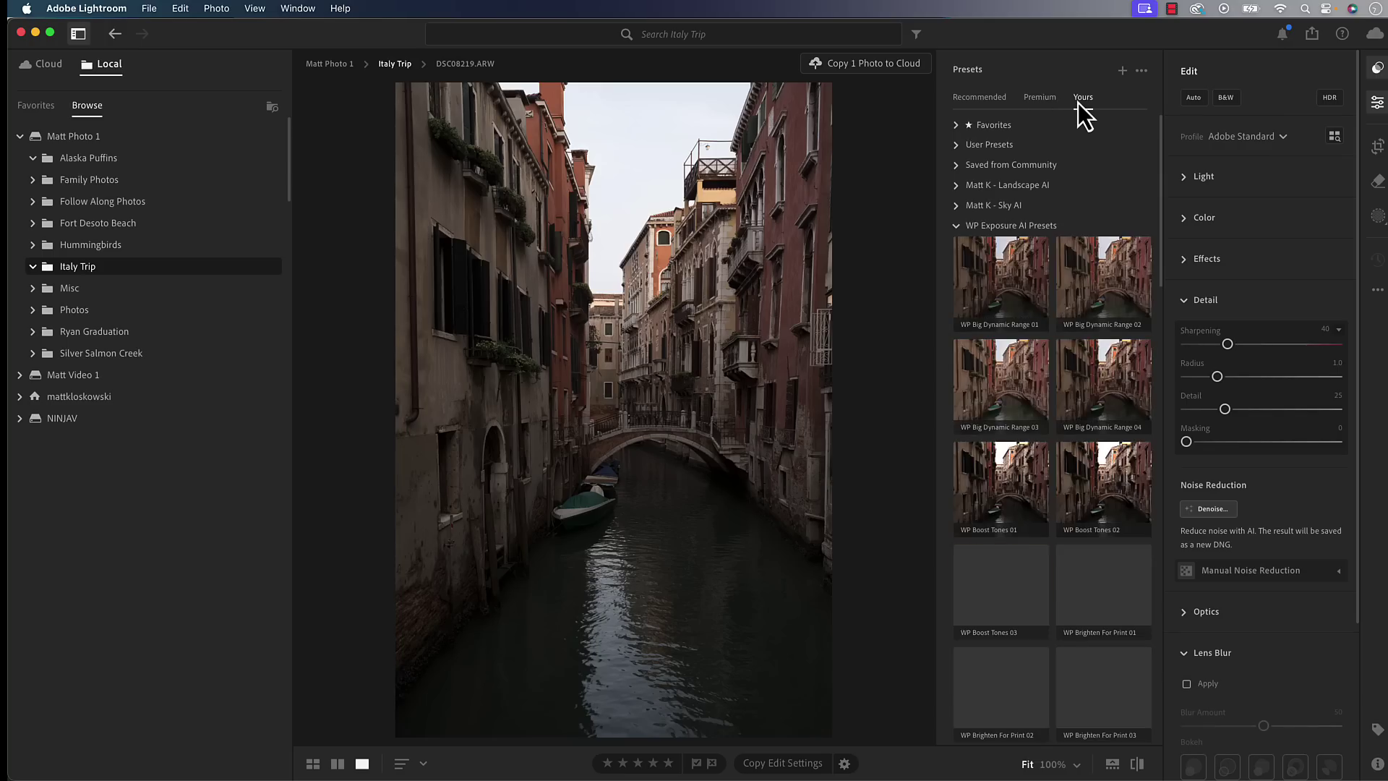
click(955, 226)
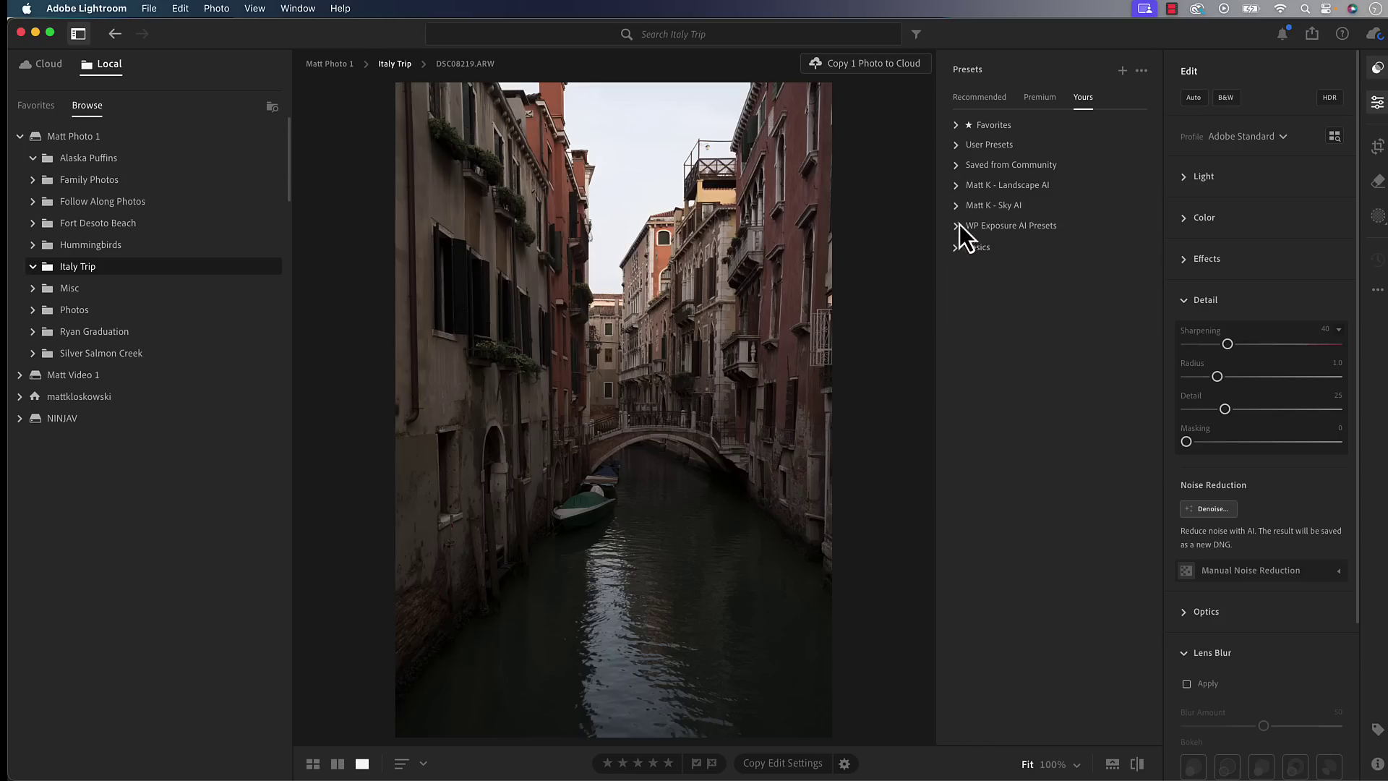
click(1046, 98)
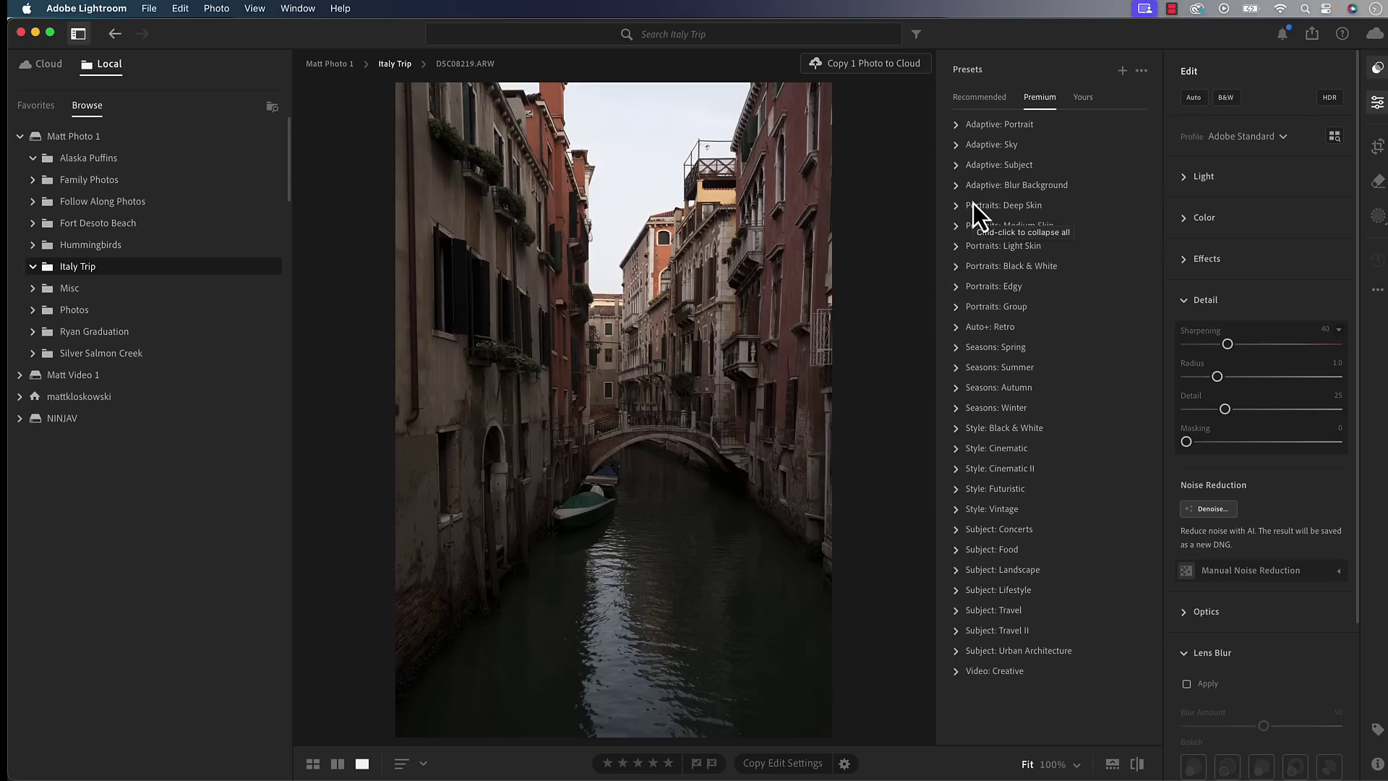
In the grid, select the eight photos DSC08336 through DSC00063 and expand Adaptive: Subject presets
key(g)
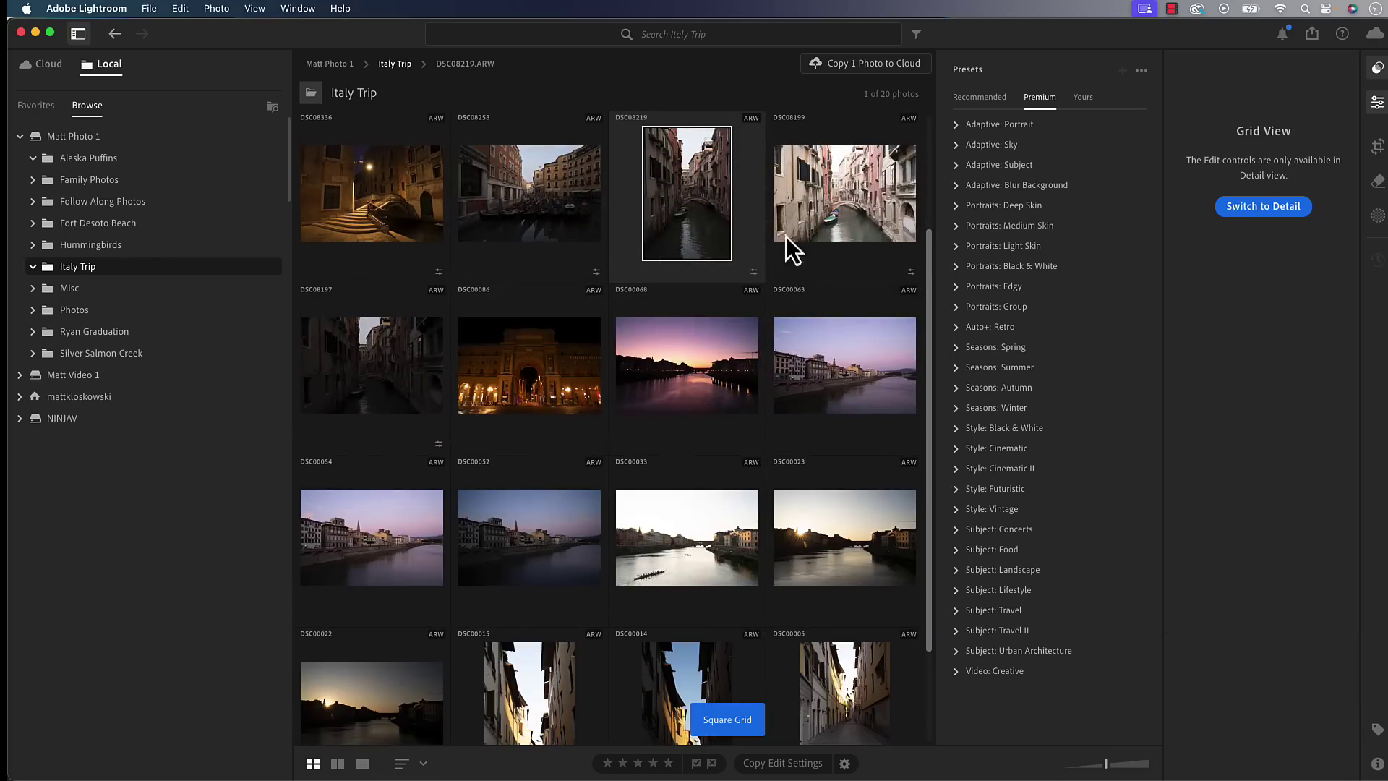
click(347, 198)
shift+click(822, 371)
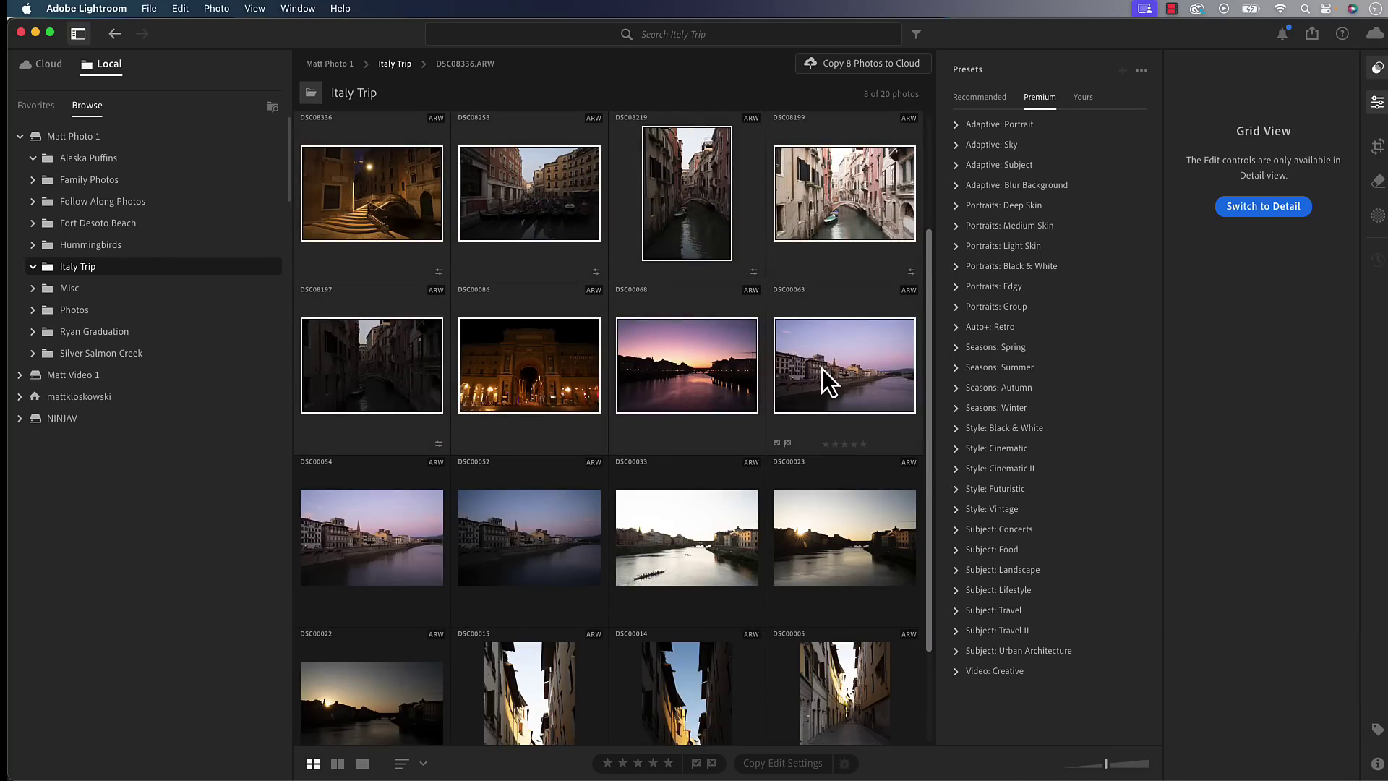
click(956, 166)
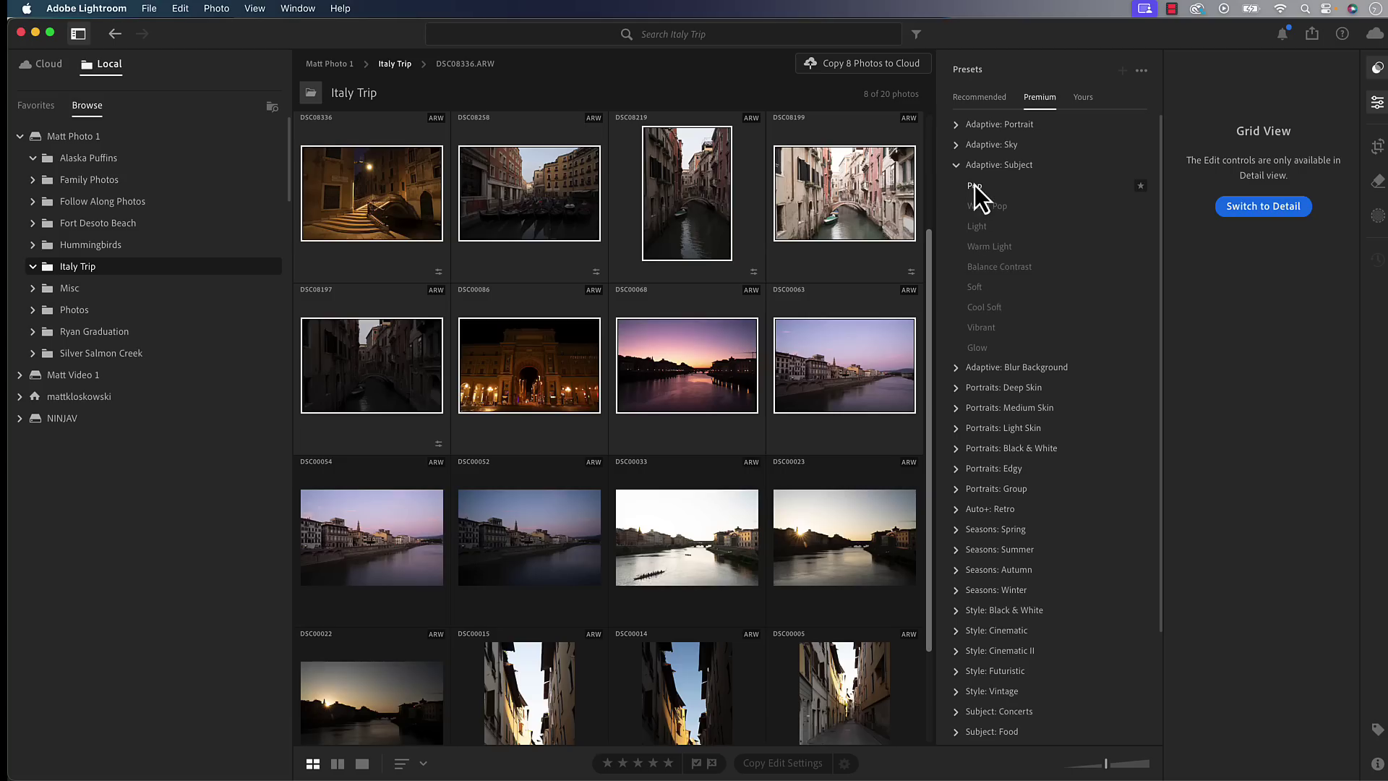
Collapse Adaptive: Subject, check the presets options menu, and expand Portraits: Light Skin (PL01–PL11)
click(958, 166)
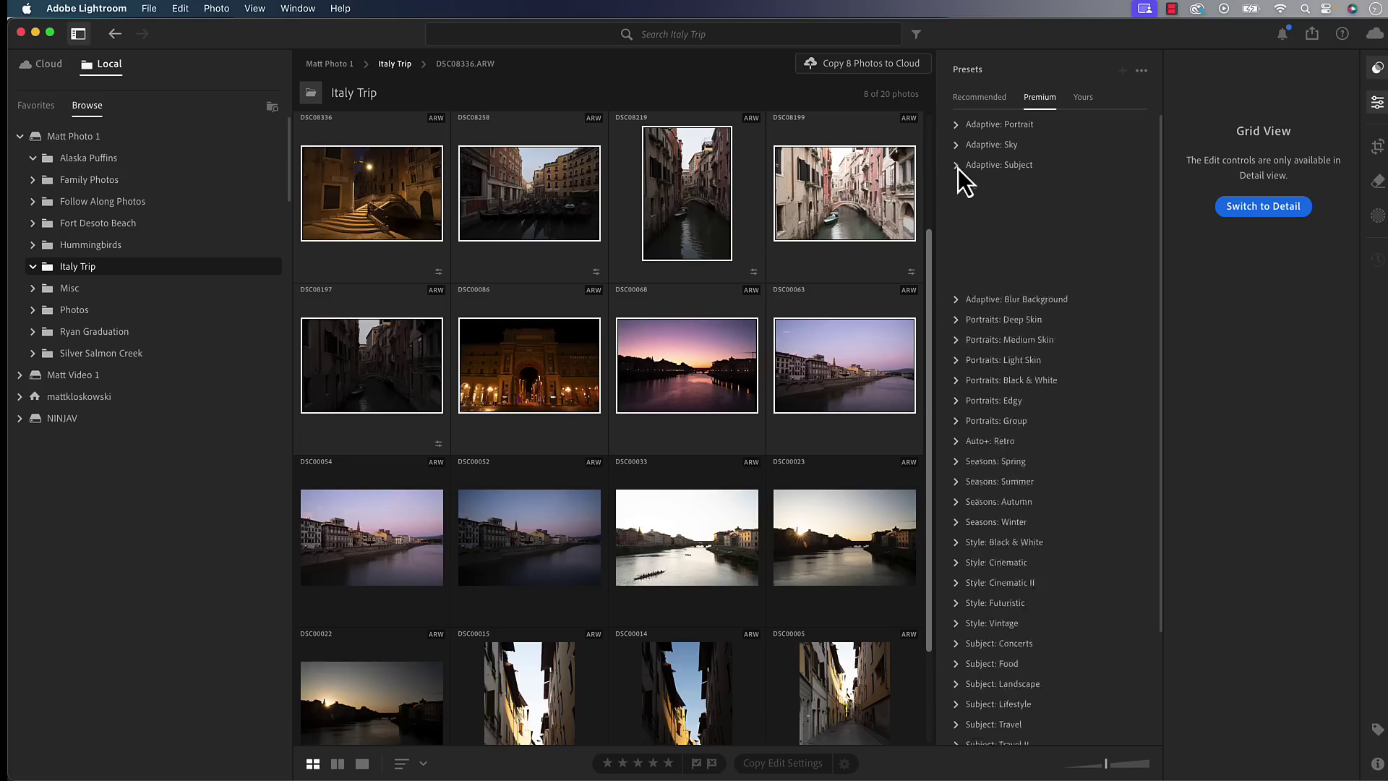
click(1139, 78)
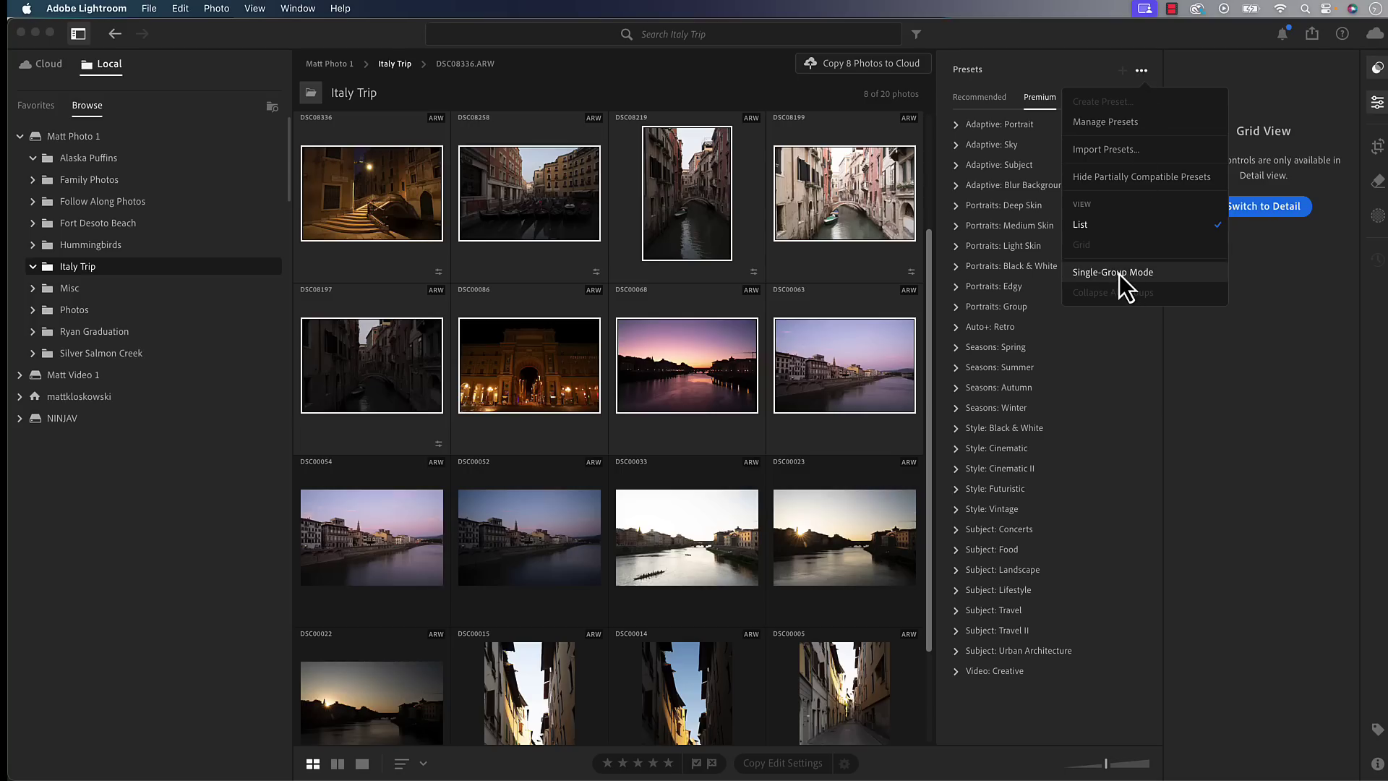
click(1144, 47)
click(958, 250)
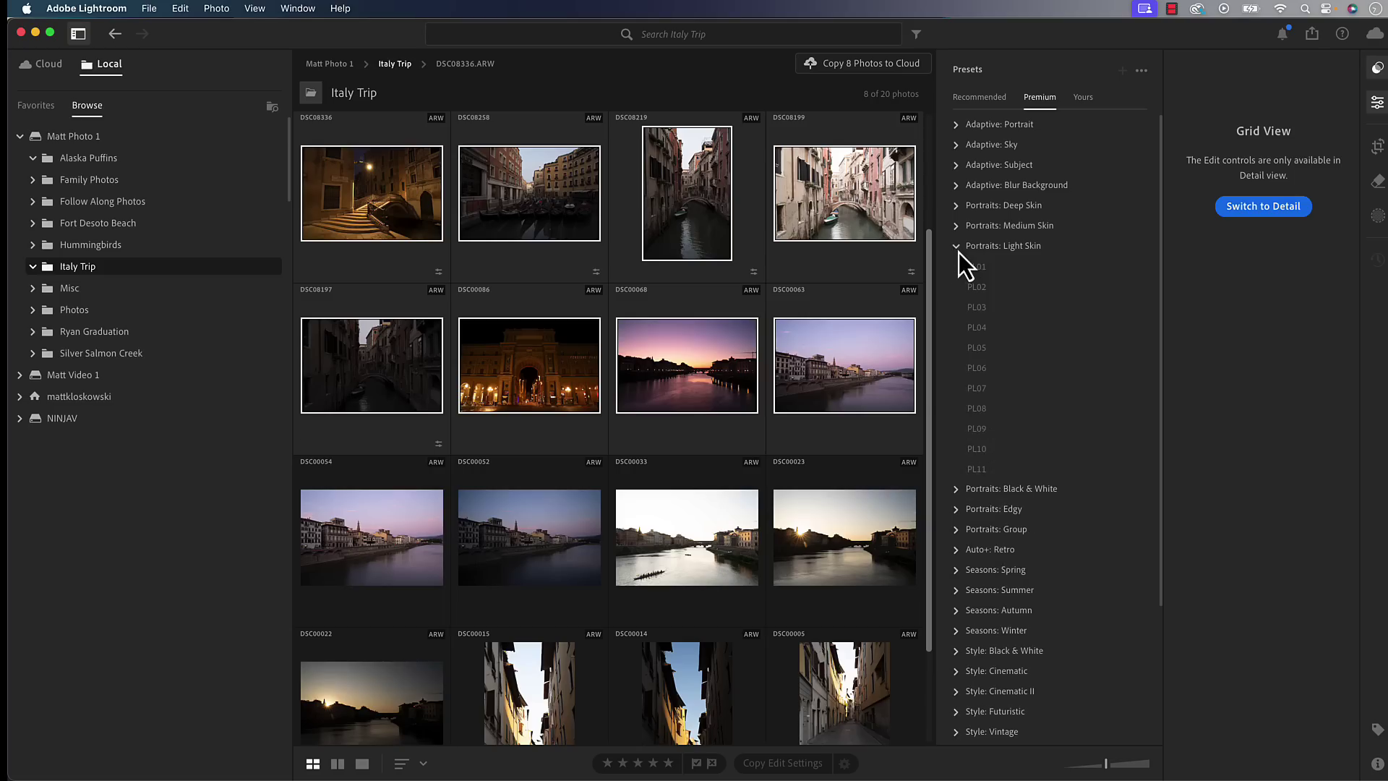
click(1141, 70)
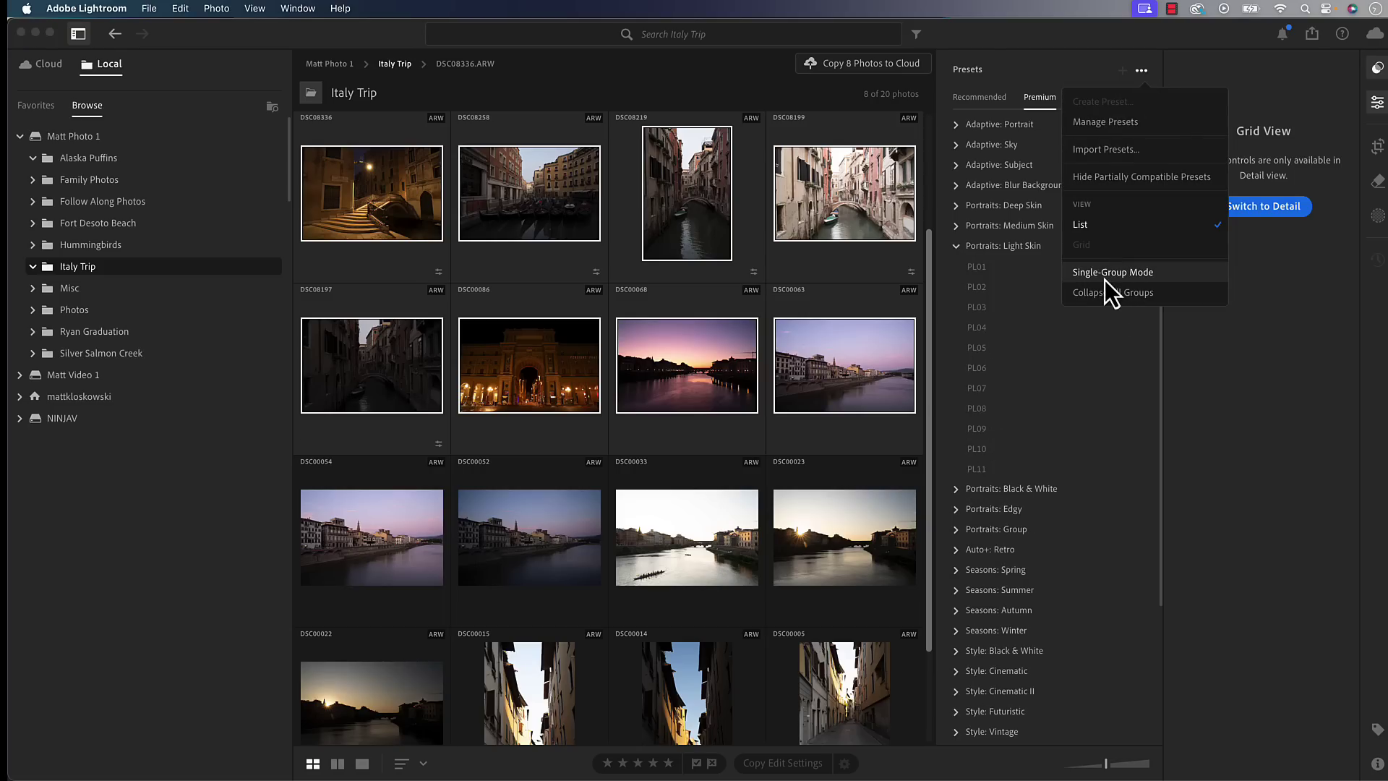
click(1191, 54)
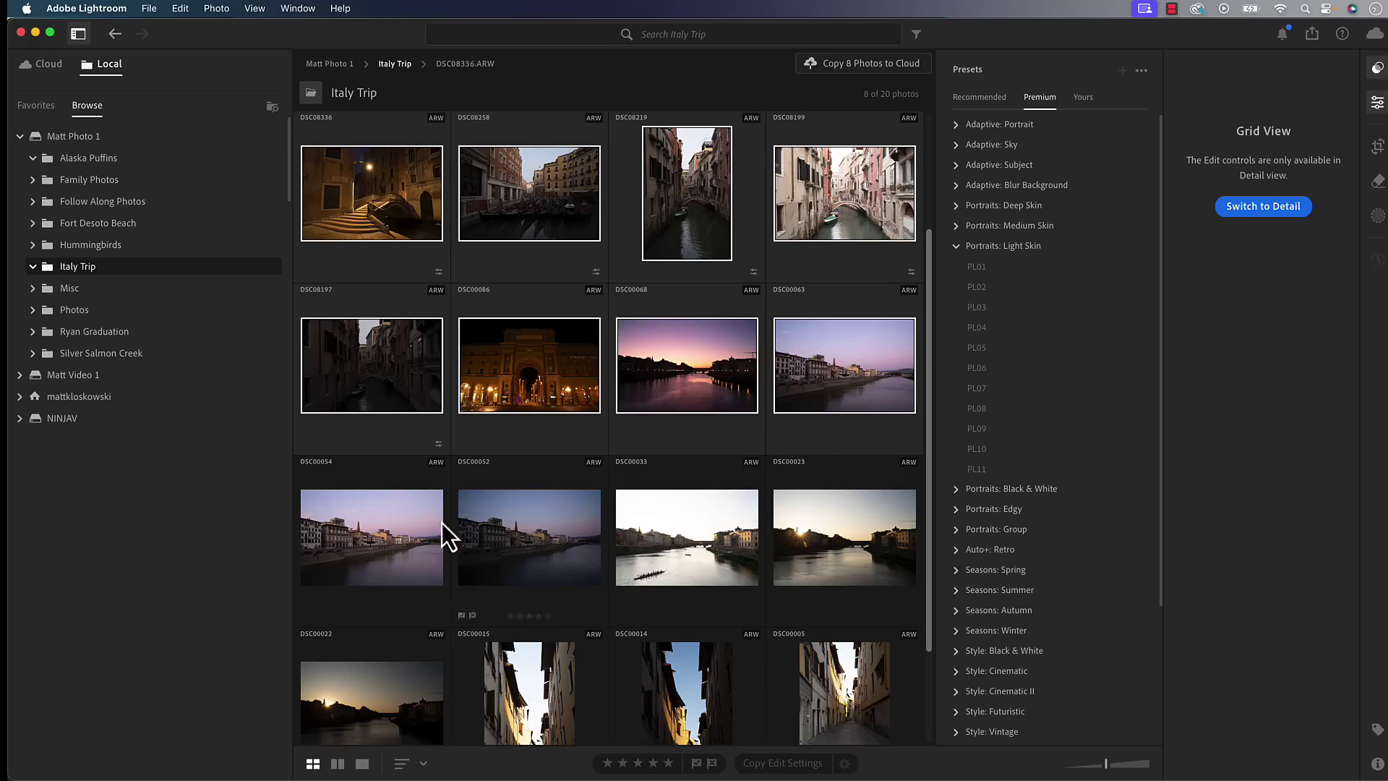
Select sunset photo DSC00054 and send it to Topaz Photo AI via File > Edit in
click(392, 538)
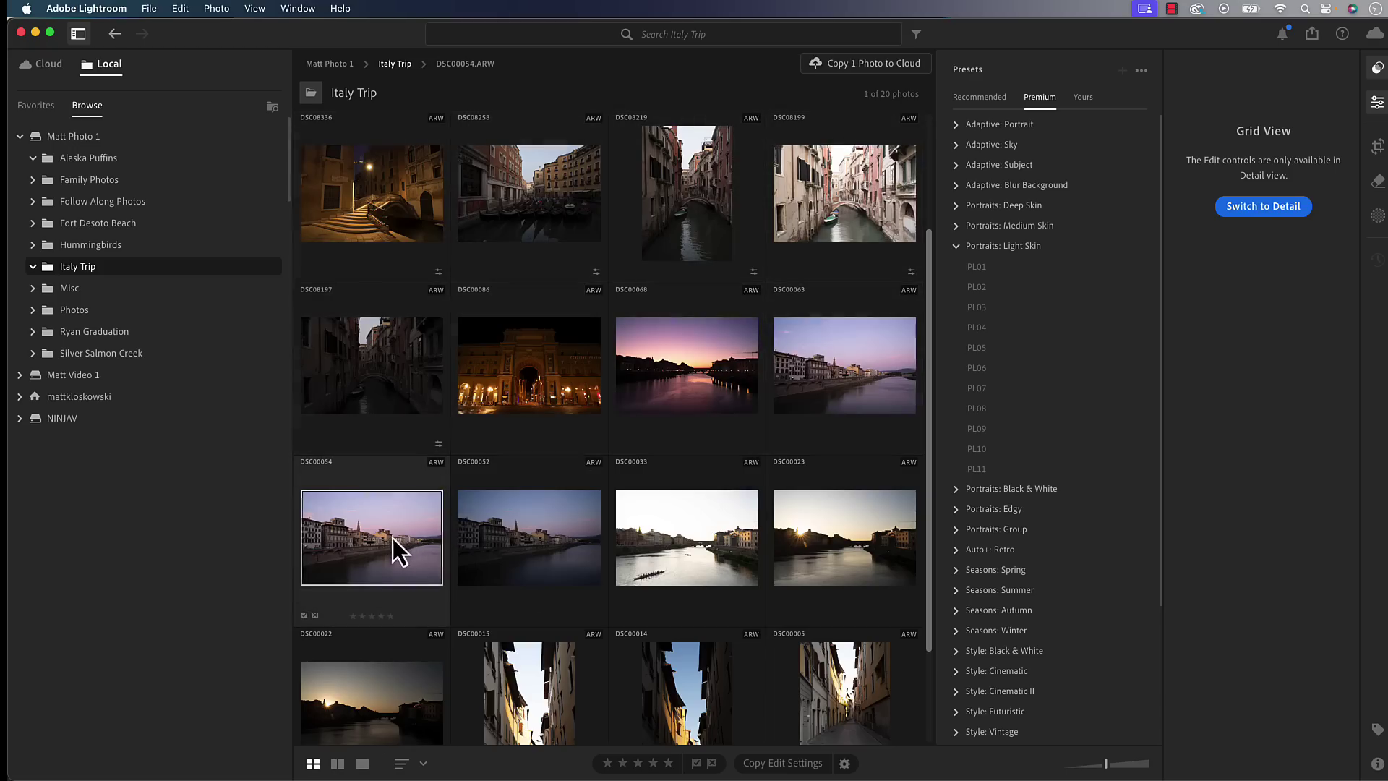
click(149, 9)
mouse_move(172, 144)
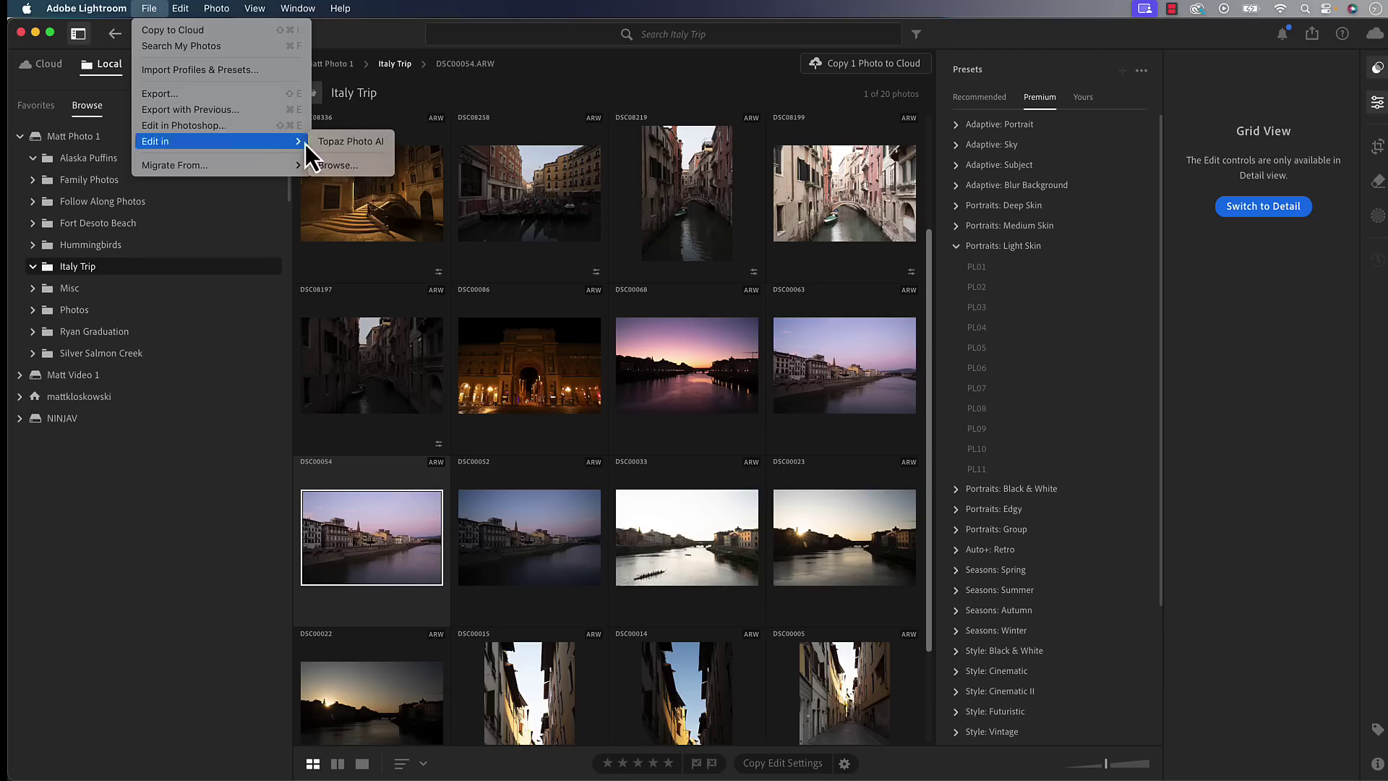
click(359, 144)
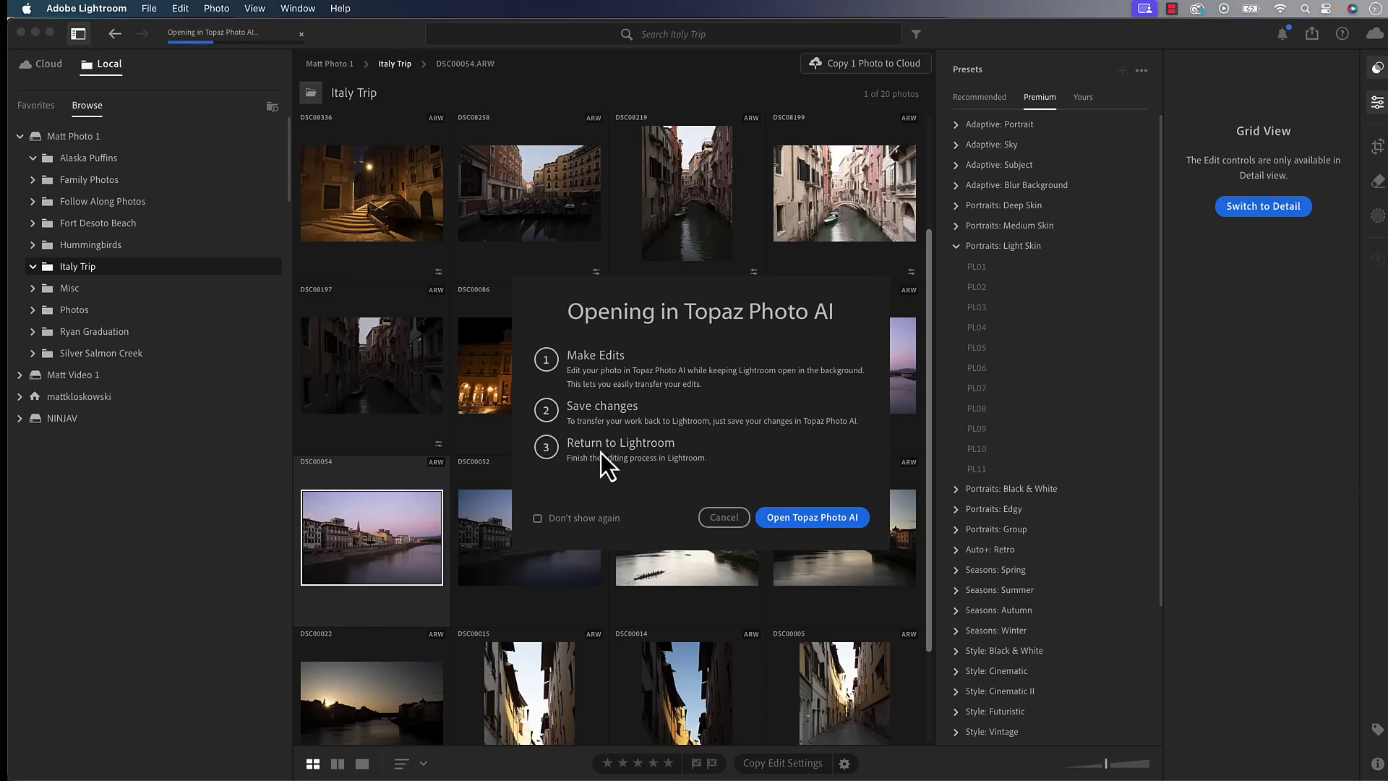
click(796, 523)
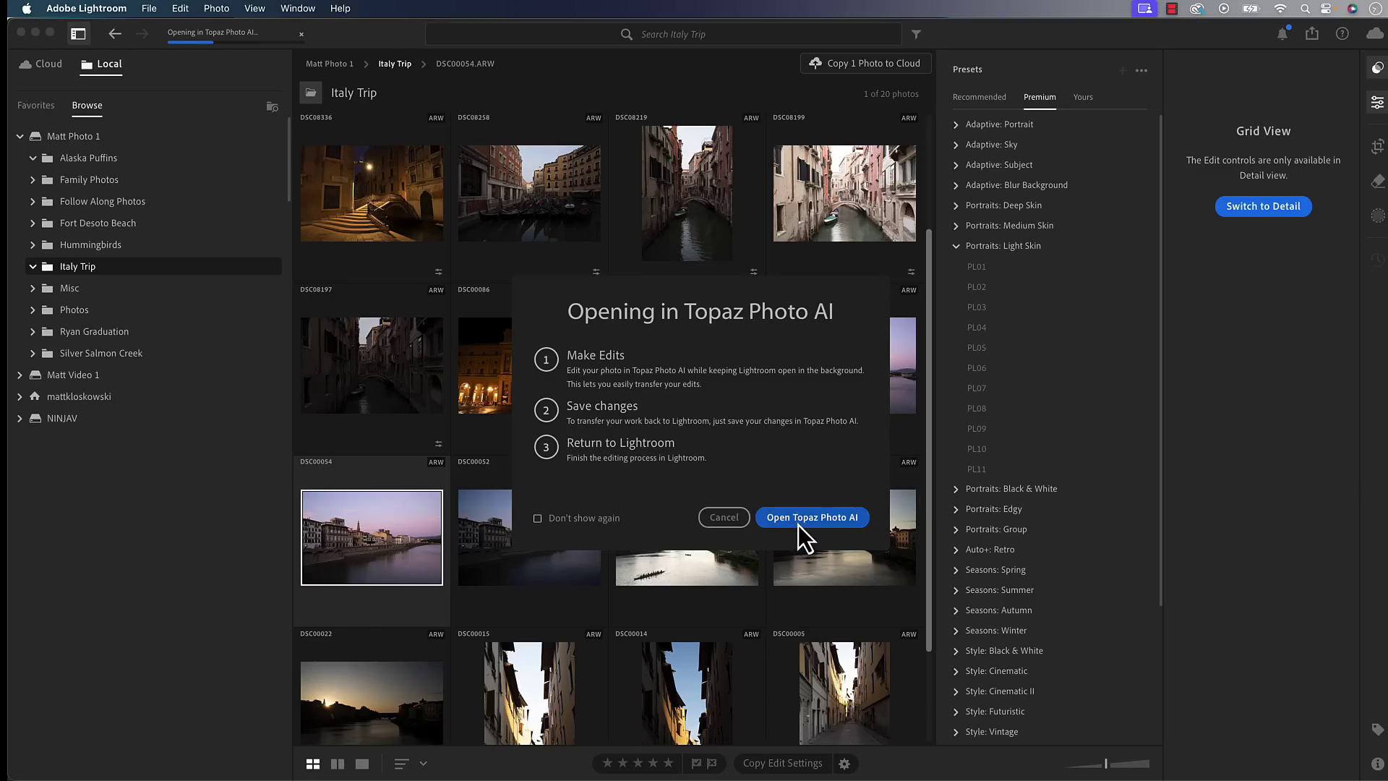
Open DSC00054 in Topaz Photo AI, zoom to 67%, and apply the suggested Sharpen enhancement
click(808, 520)
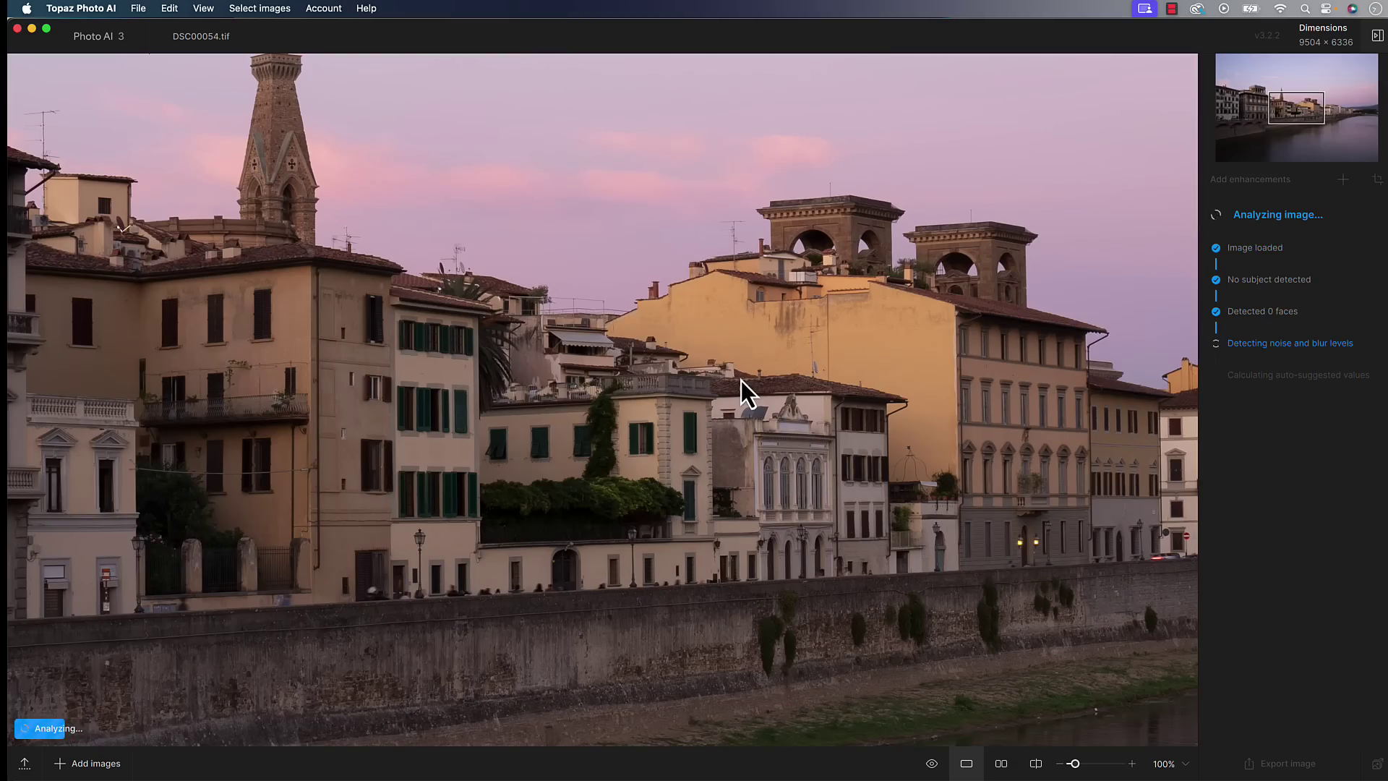
key(super+minus)
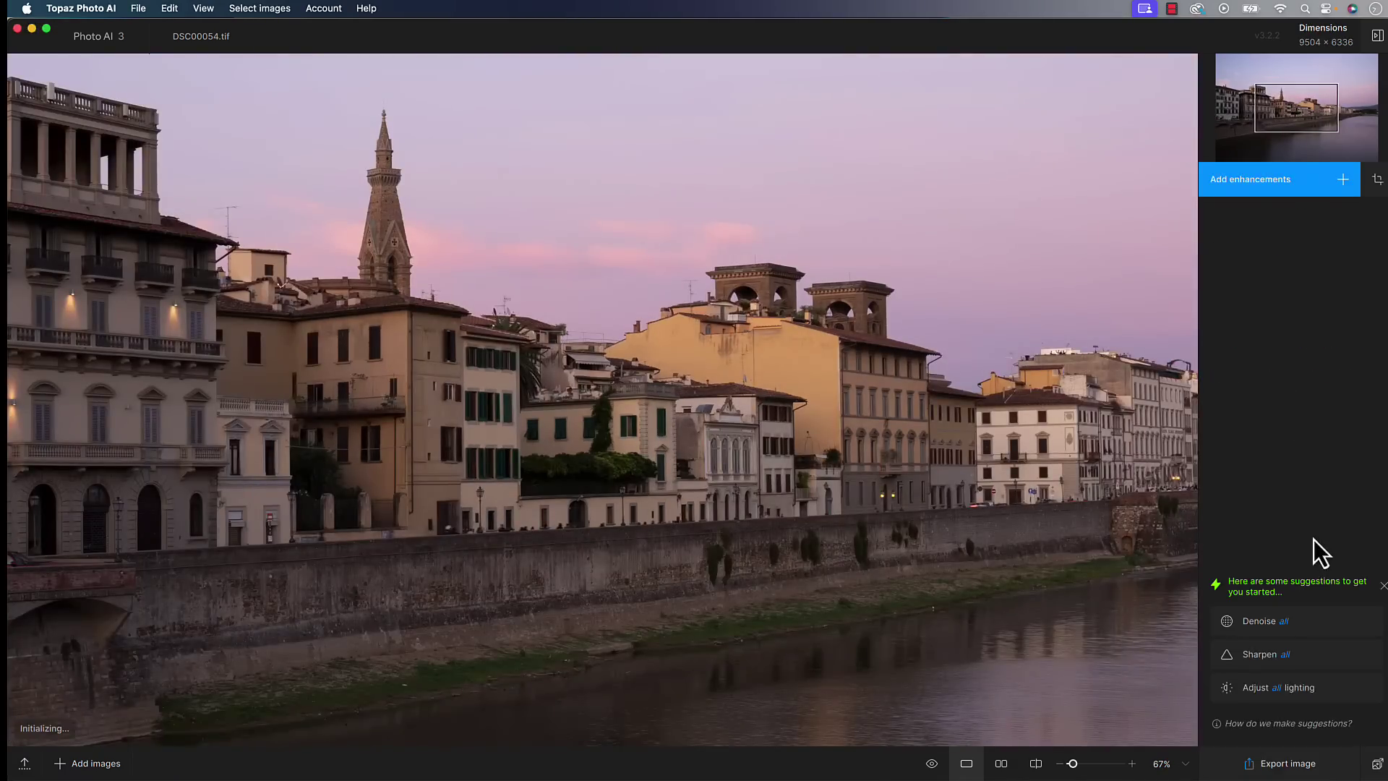
click(1261, 650)
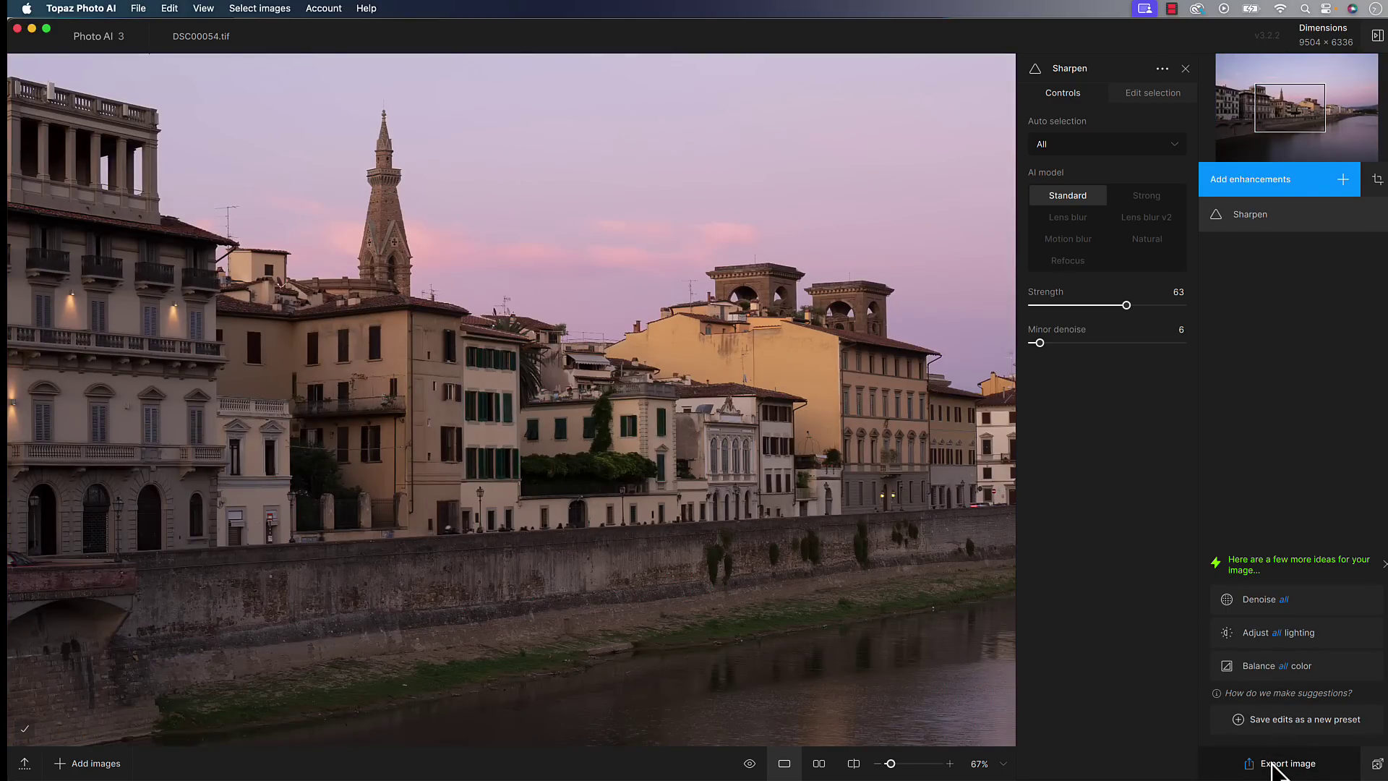
Export DSC00054.tif to its original folder as TIF, overwriting the original file
click(1254, 765)
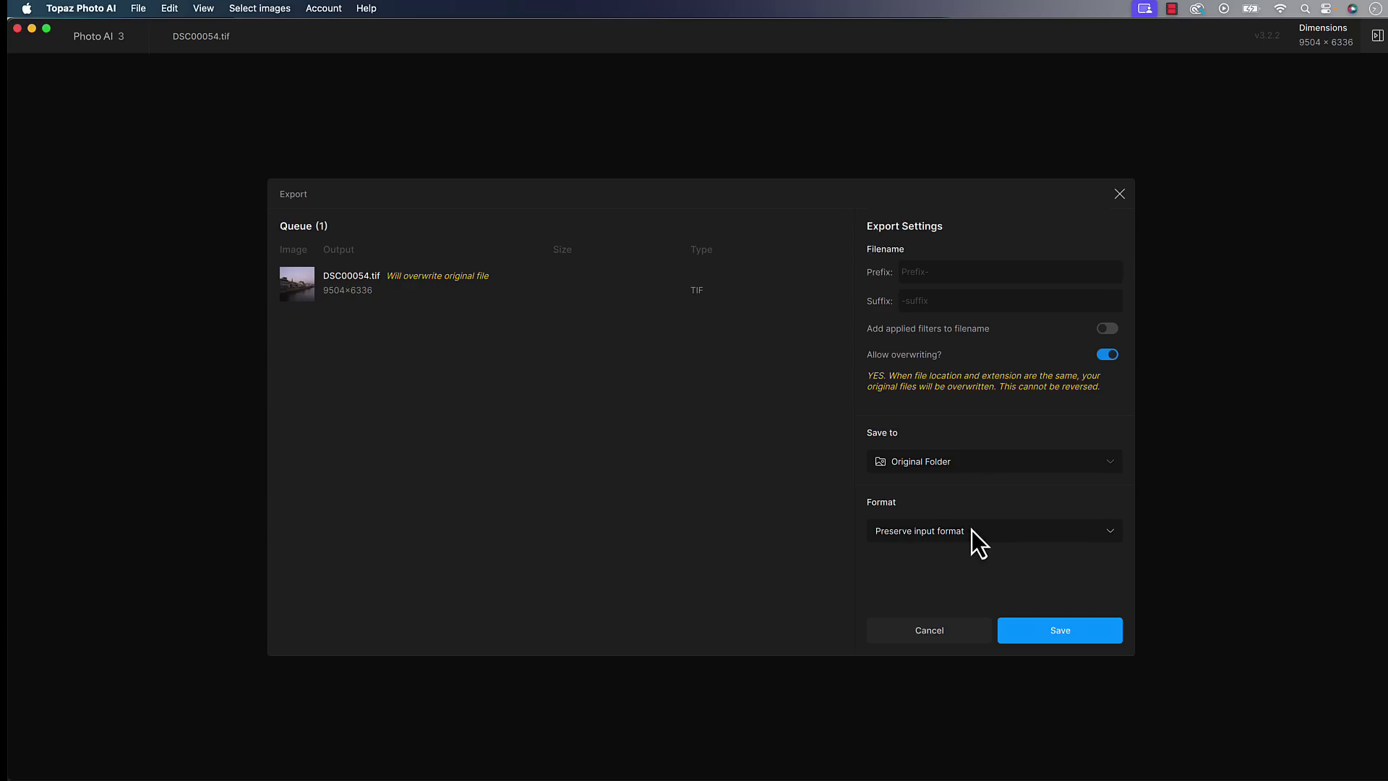
click(1048, 639)
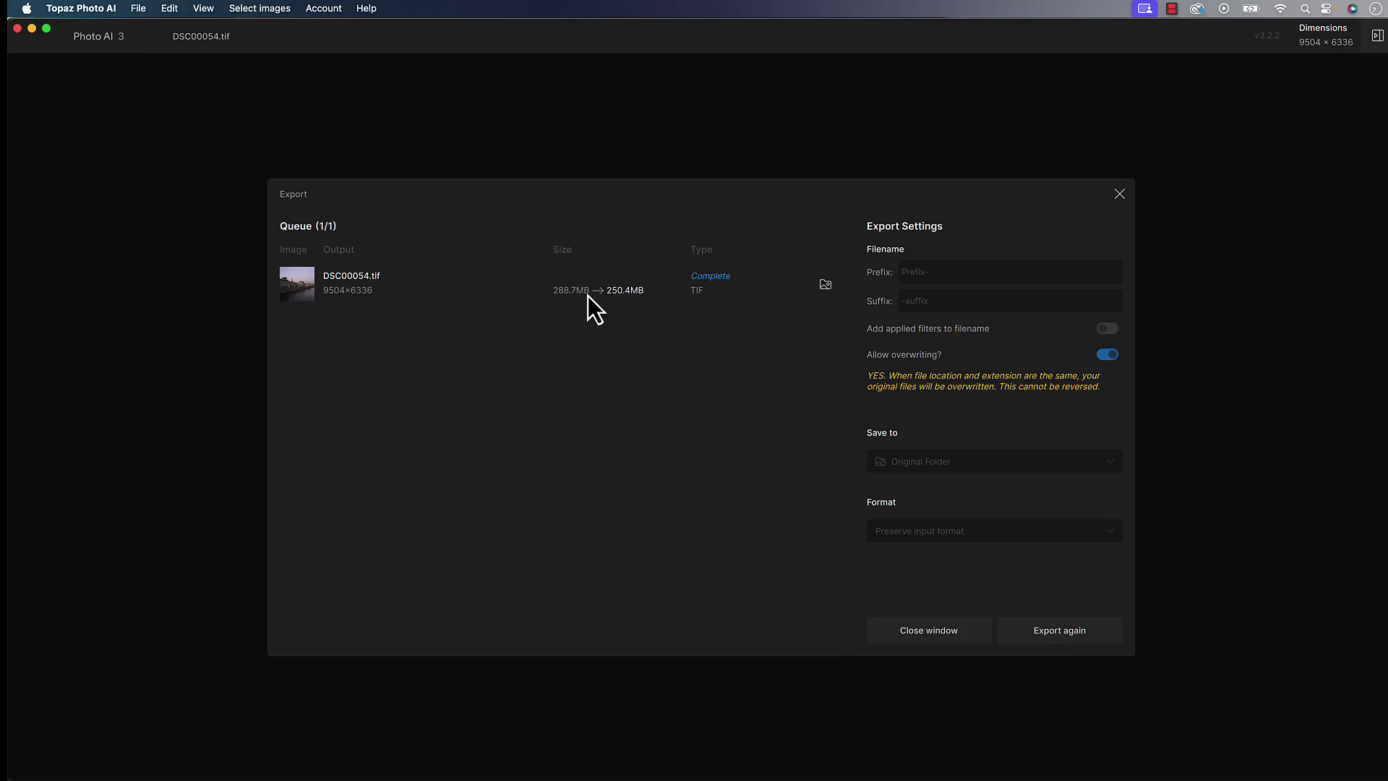
Quit Topaz Photo AI and finish the round-trip, adding the sharpened DSC00054 TIF beside the original ARW
click(925, 632)
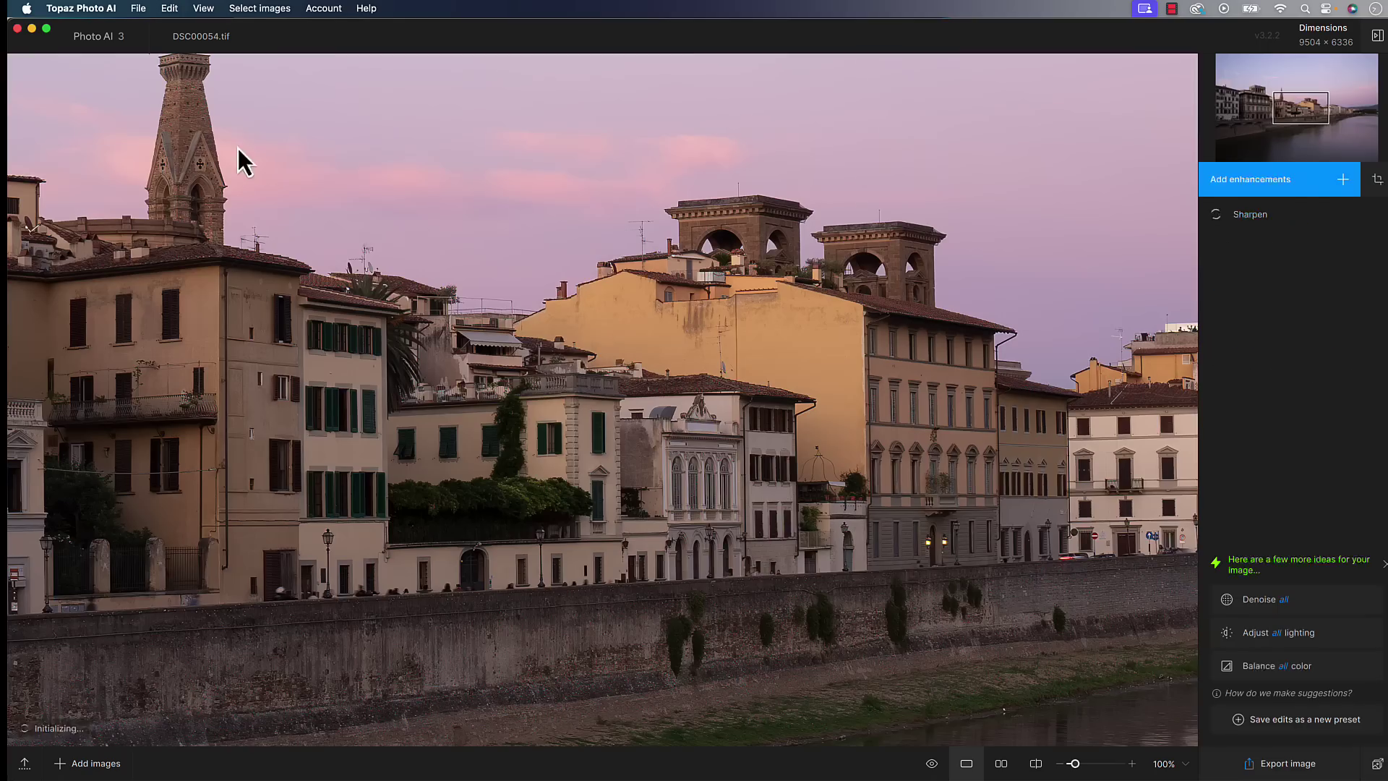
click(17, 28)
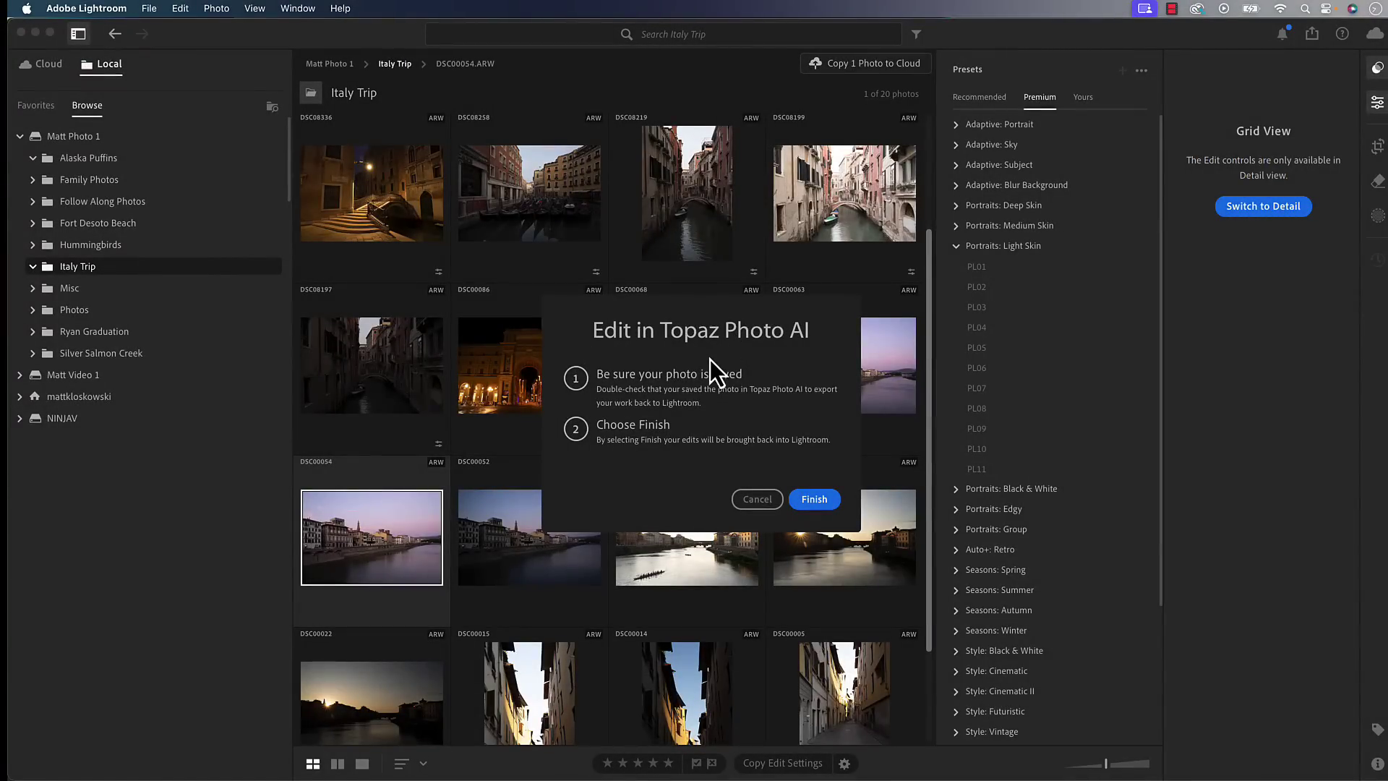
click(815, 501)
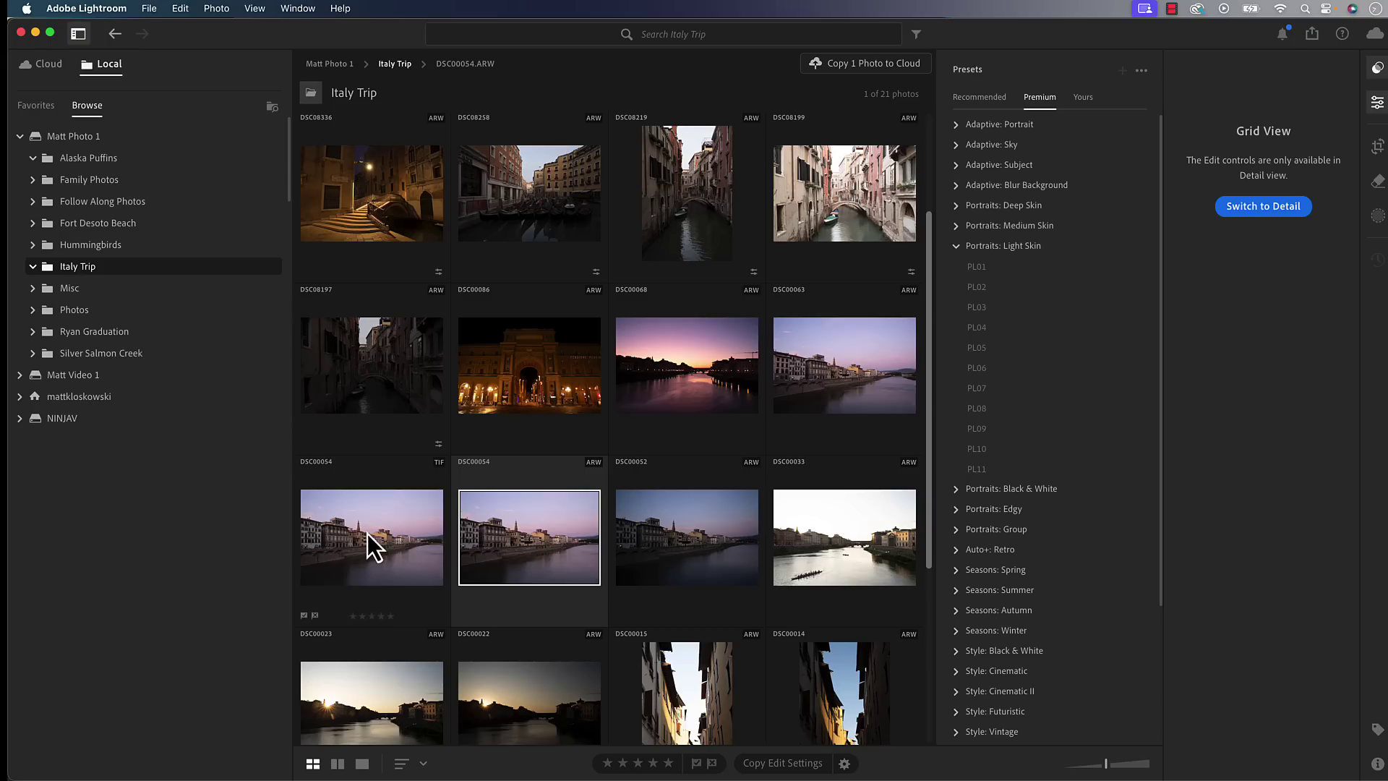
click(367, 534)
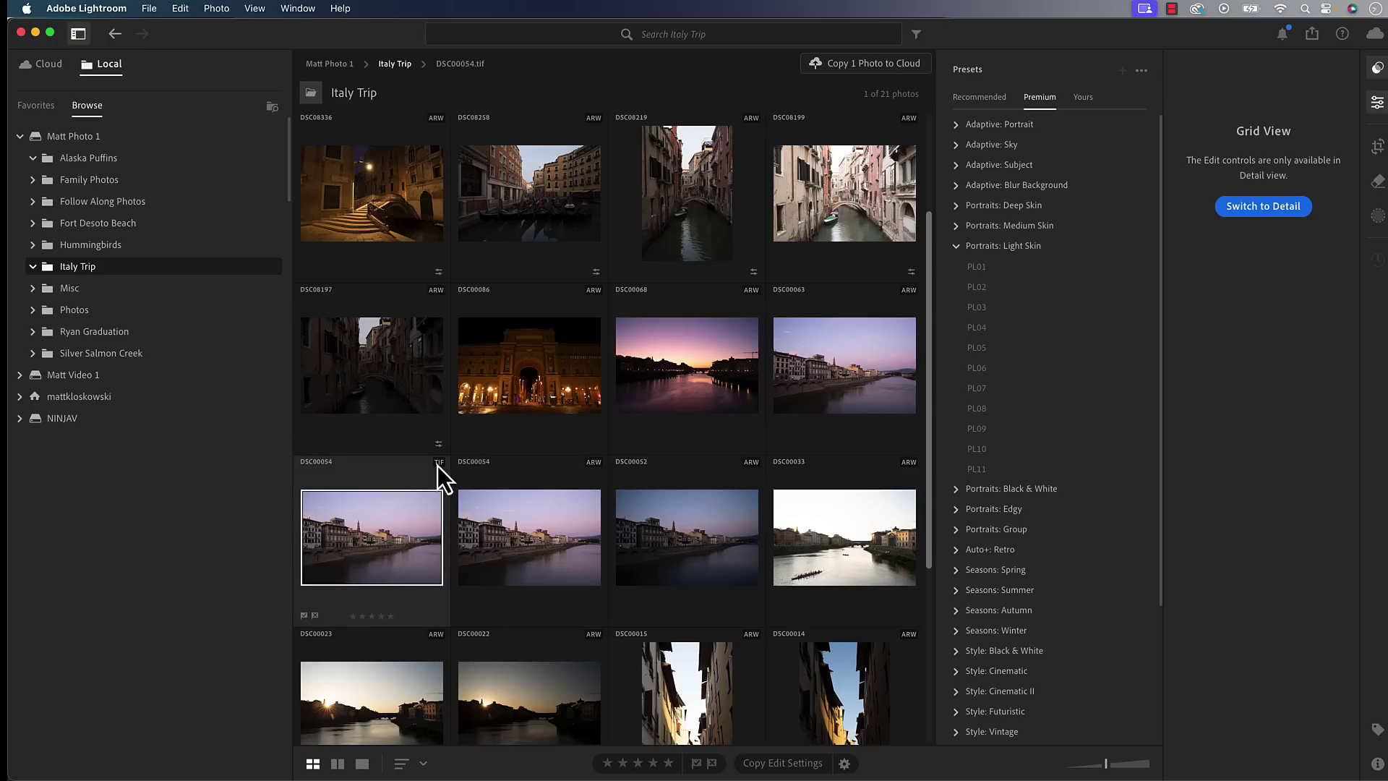
click(522, 522)
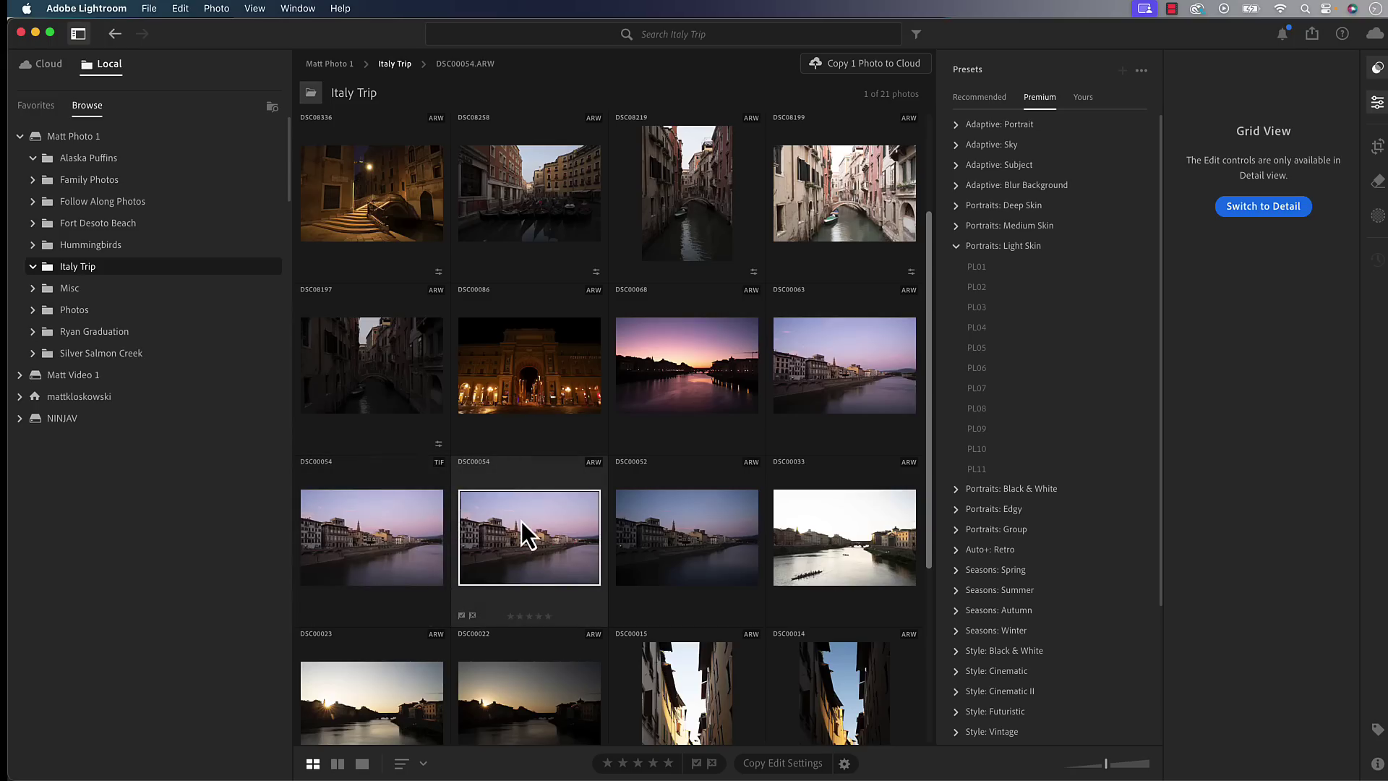
click(386, 522)
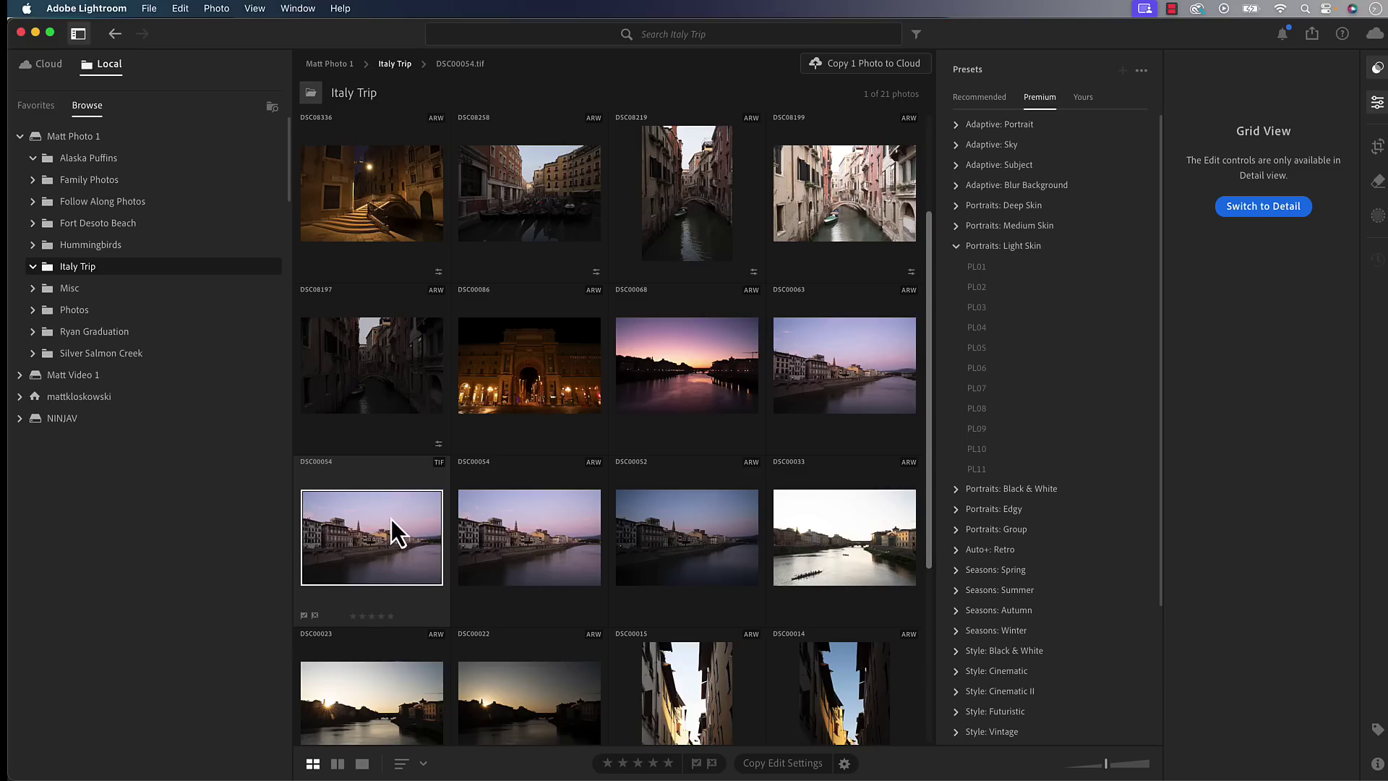
click(544, 522)
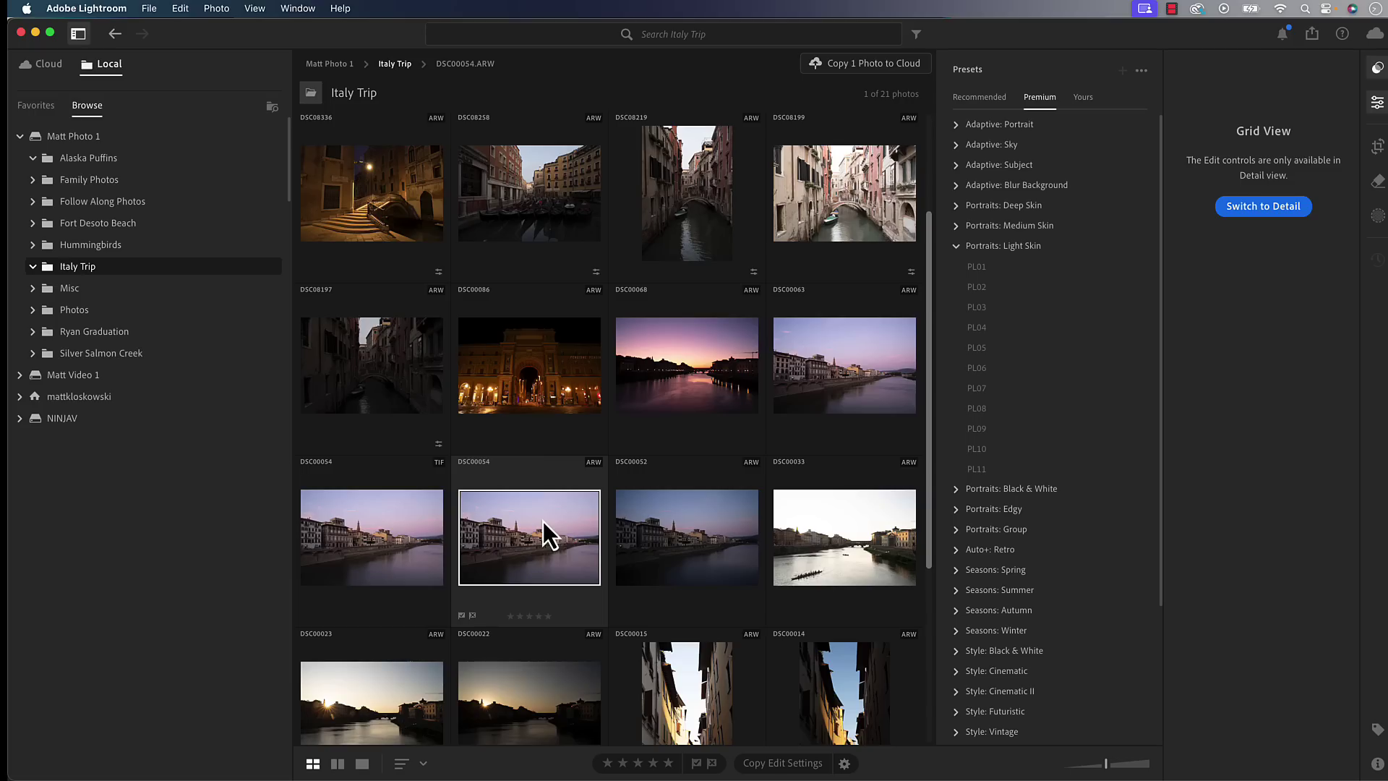
click(148, 9)
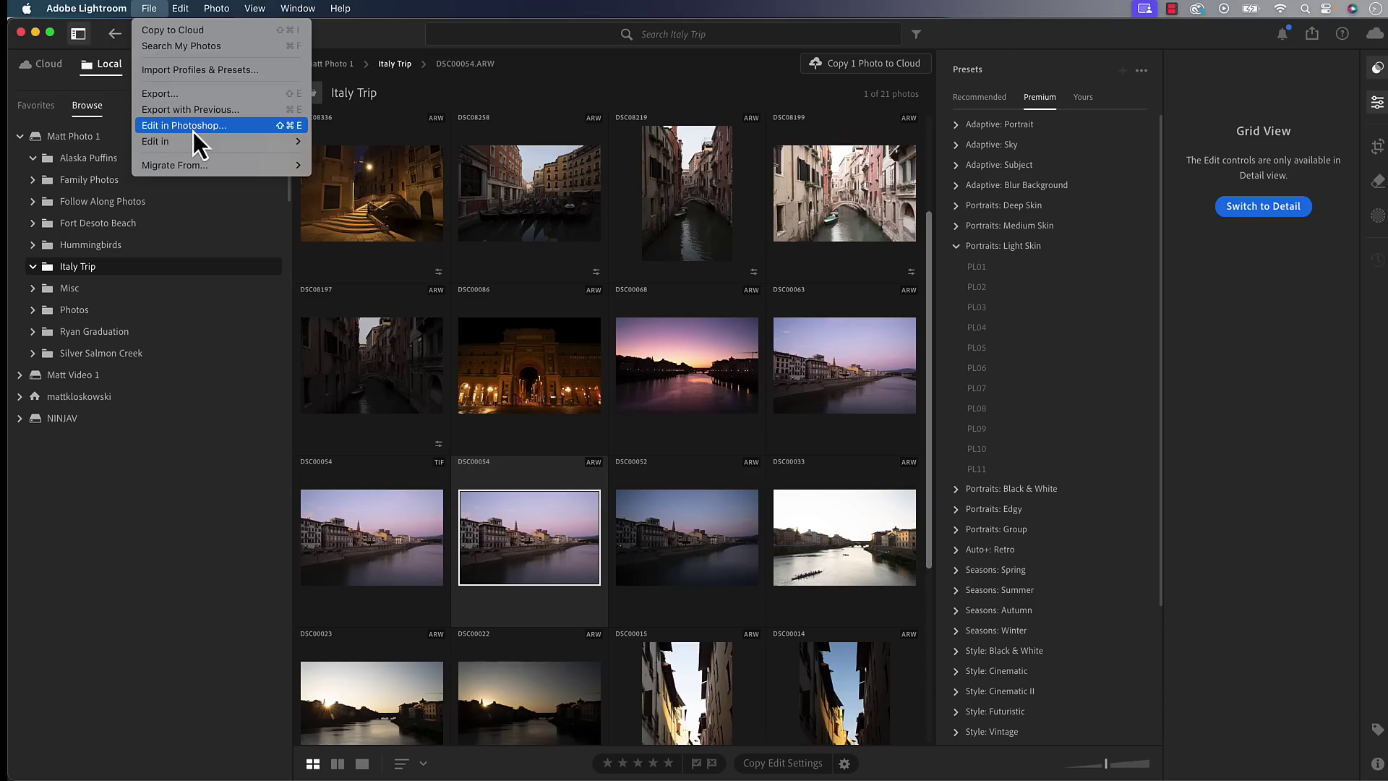
click(276, 37)
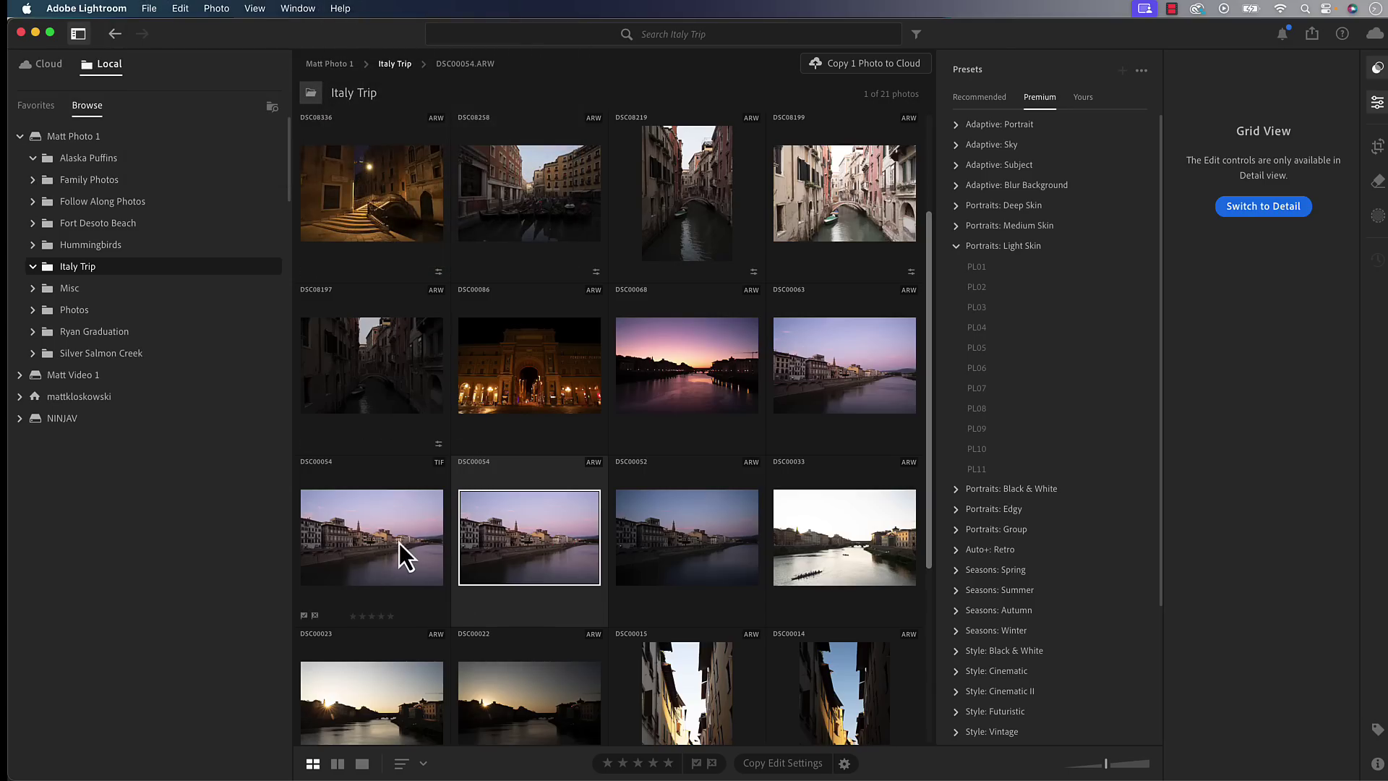